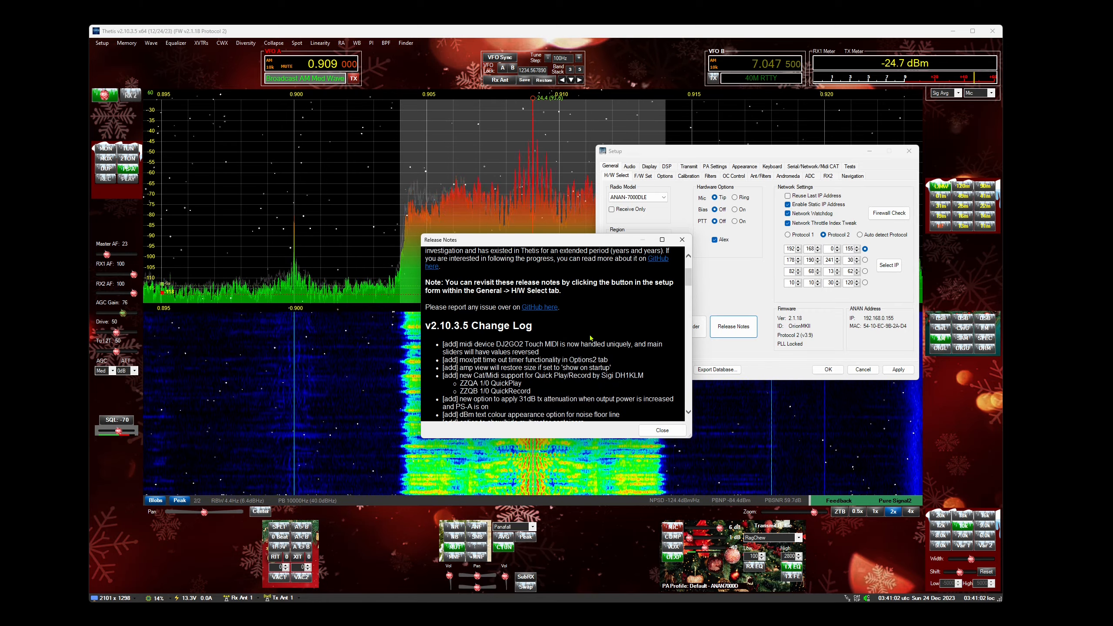
Close the release notes and look at the Time Out Timers in the Options-2 general settings, leaving setup closed at the end.
click(681, 240)
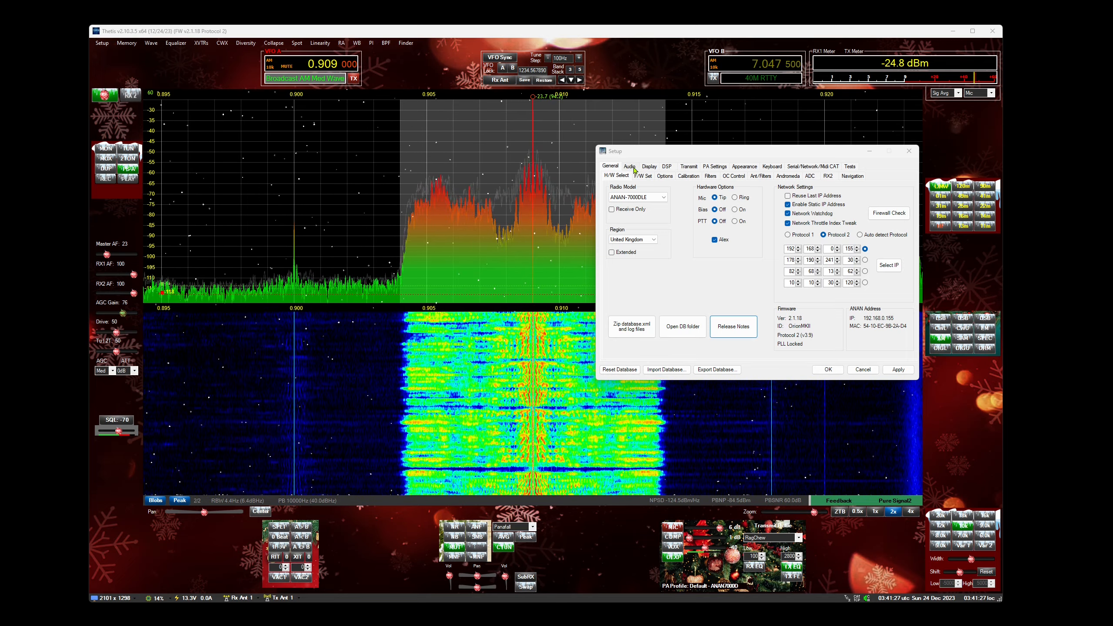
click(665, 176)
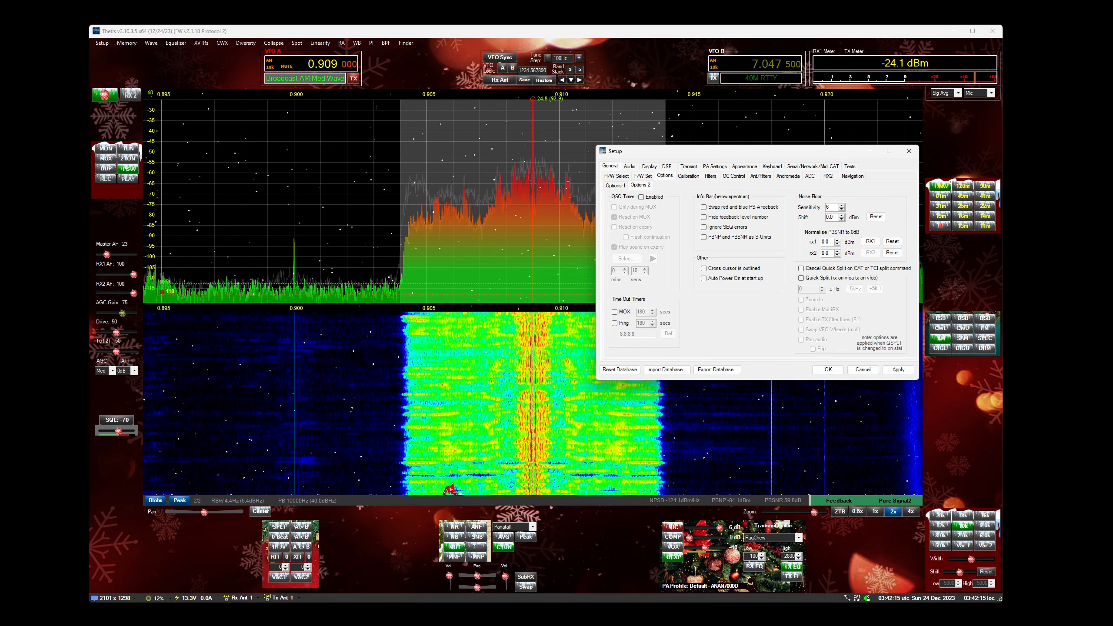
click(909, 151)
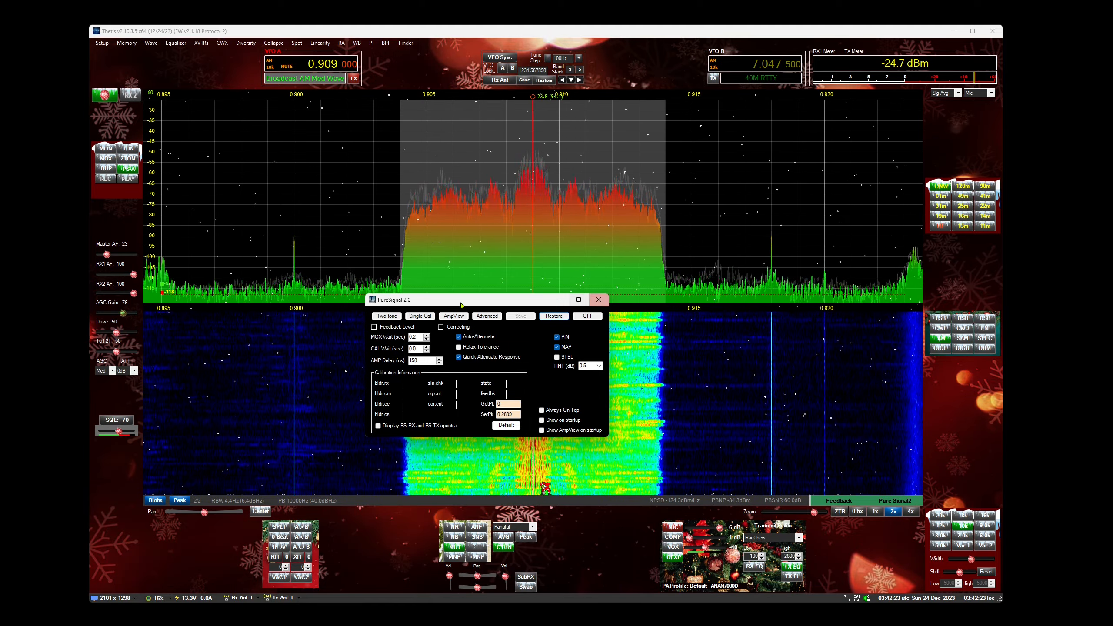
Open AmpView from PureSignal, reposition its window beside the PureSignal window, and close PureSignal.
click(454, 316)
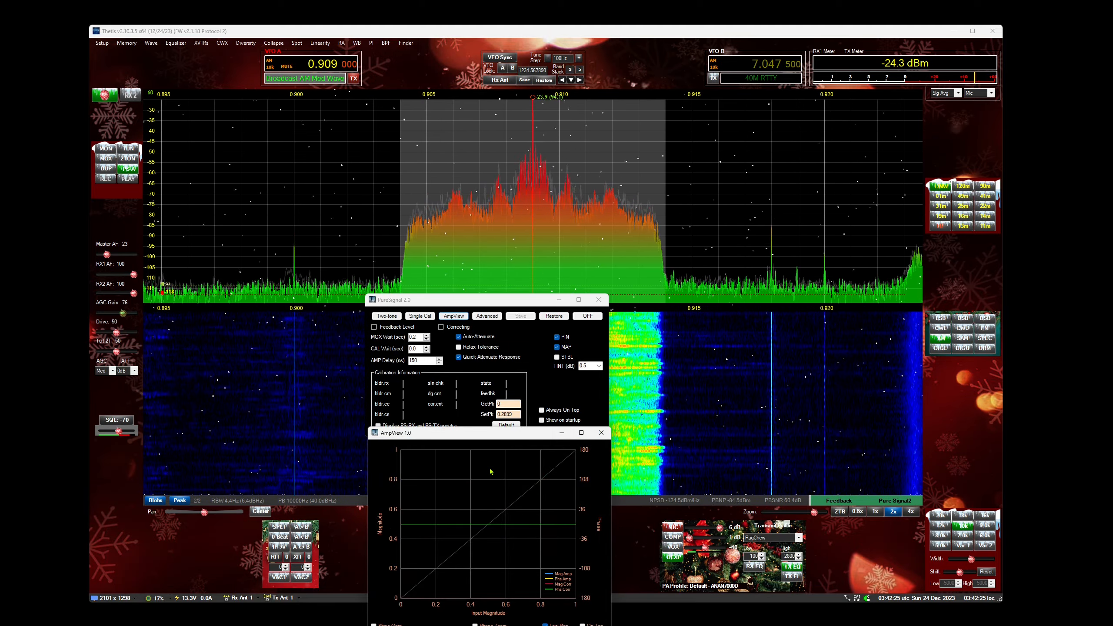
drag(527, 438, 507, 457)
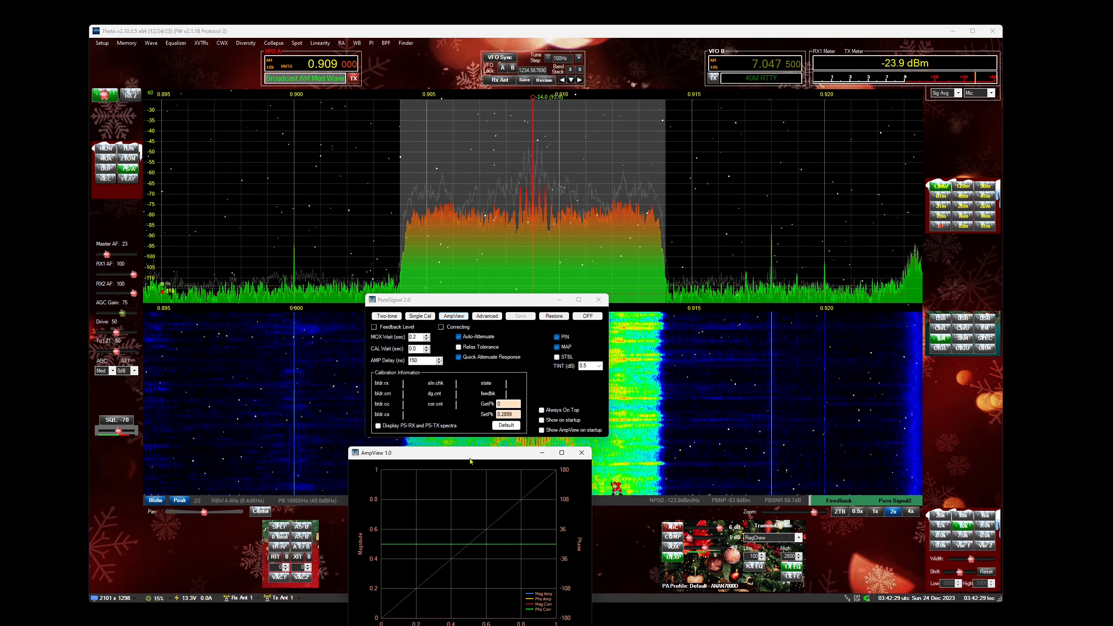
drag(470, 458, 729, 290)
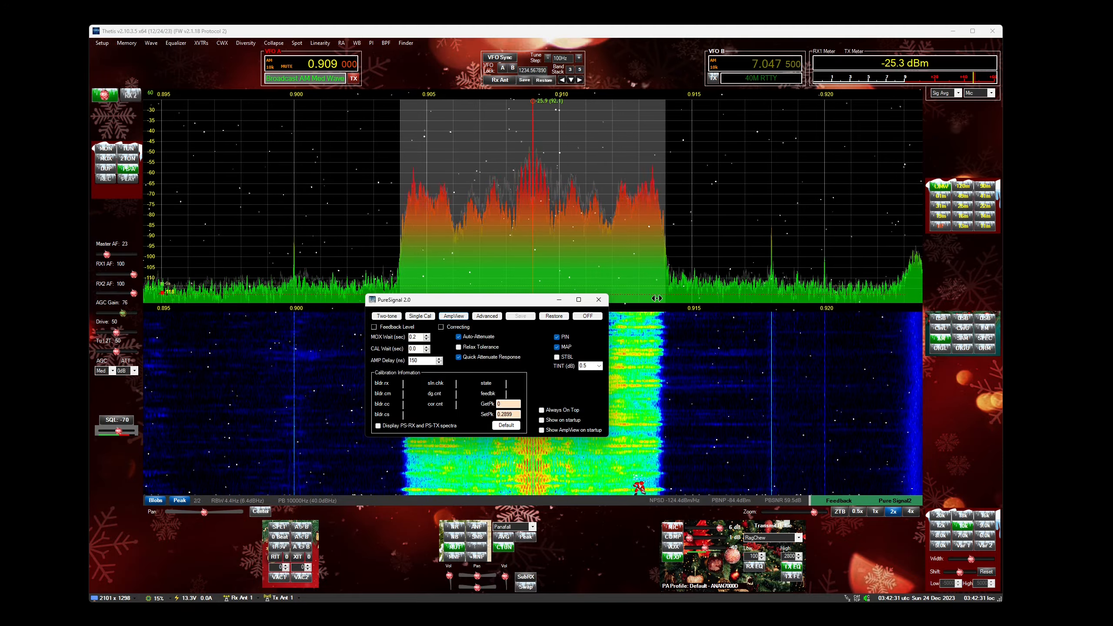
click(598, 300)
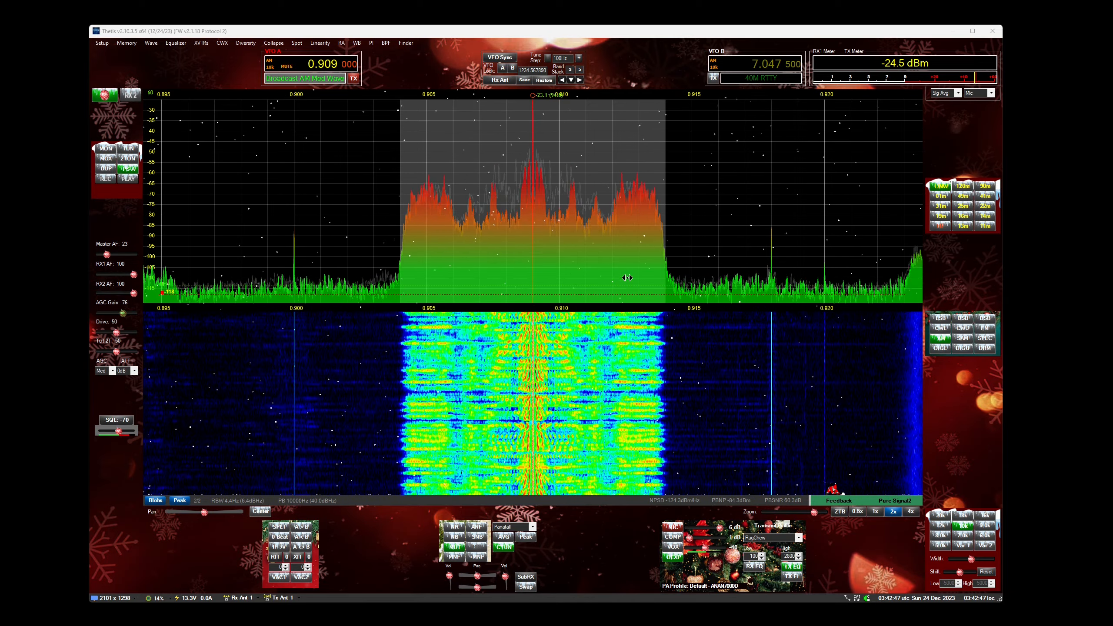
Reopen the release notes from the hardware selection settings and read the additions in the v2.10.3.5 change log.
click(102, 43)
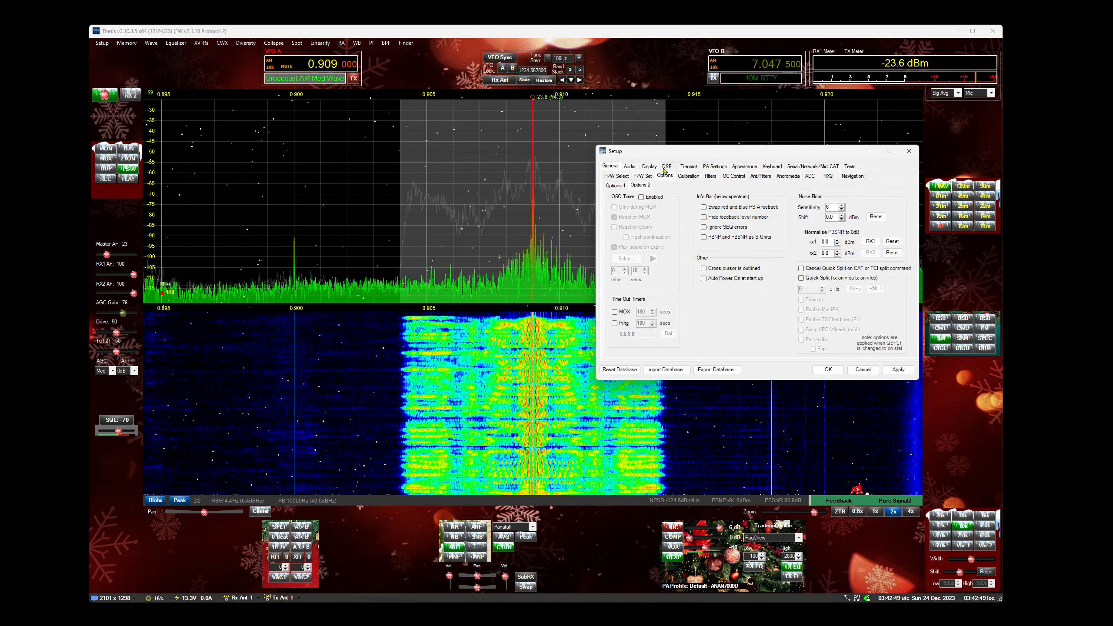
click(616, 175)
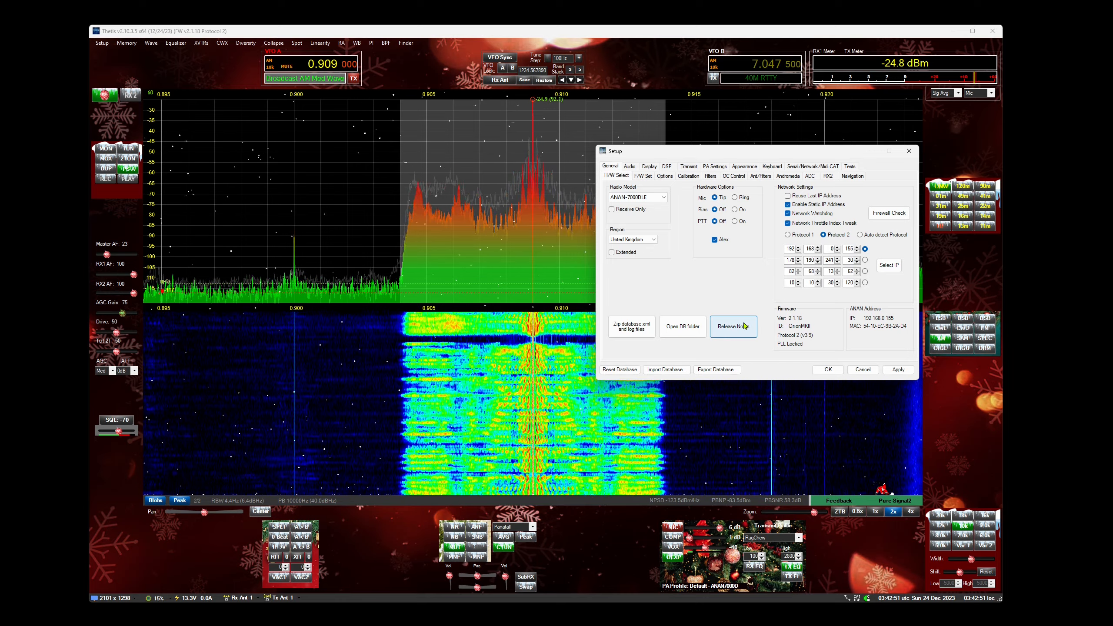
click(743, 325)
scroll(534, 339, down, 5)
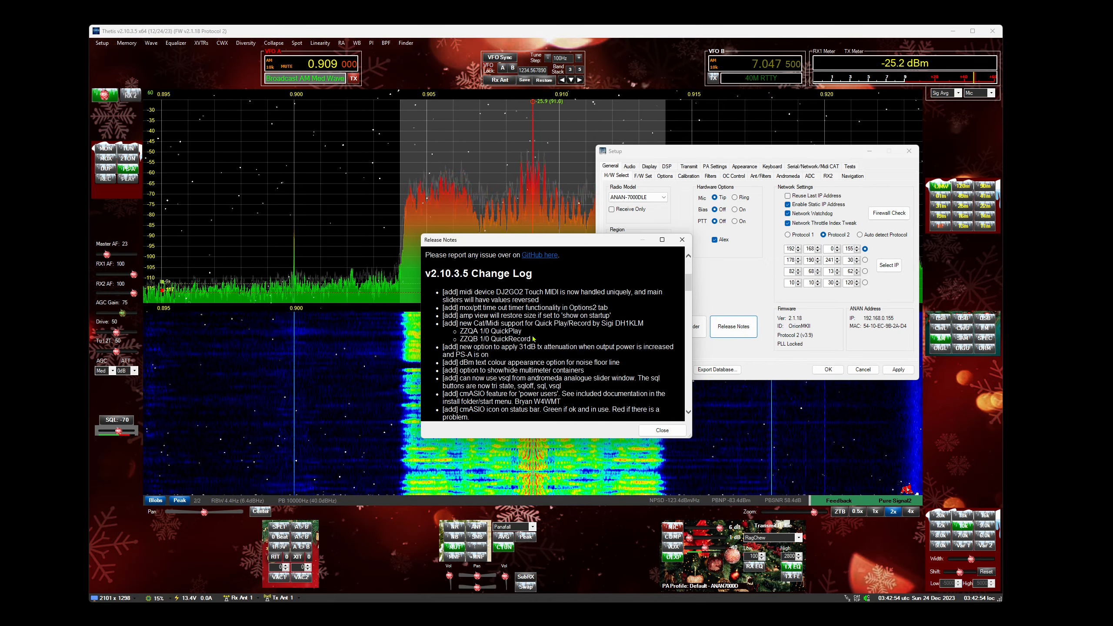
drag(448, 331, 544, 341)
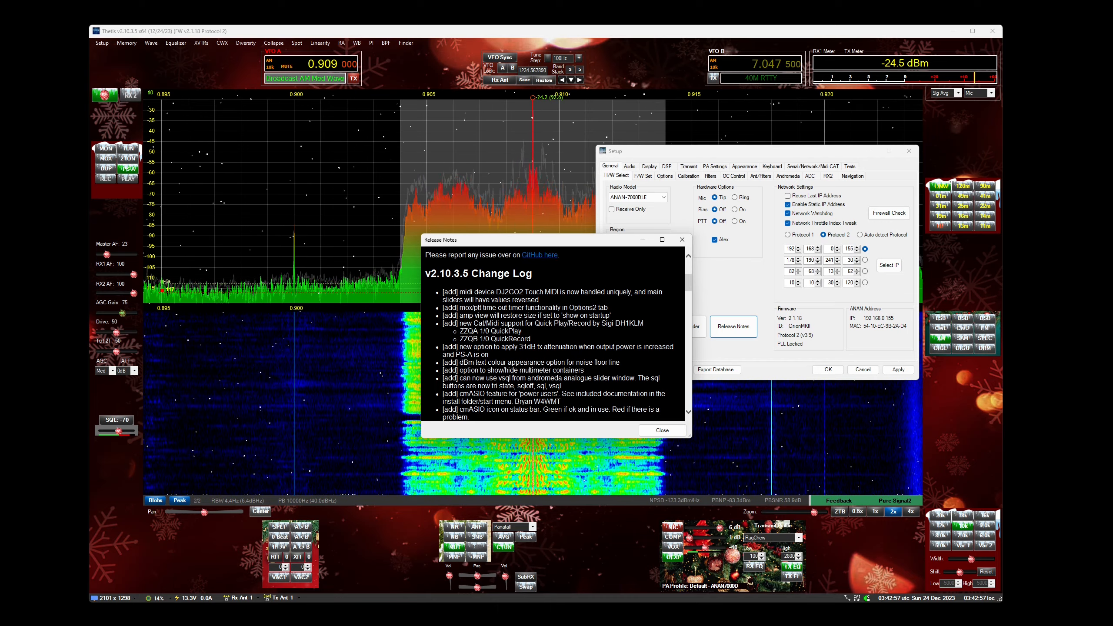
click(682, 239)
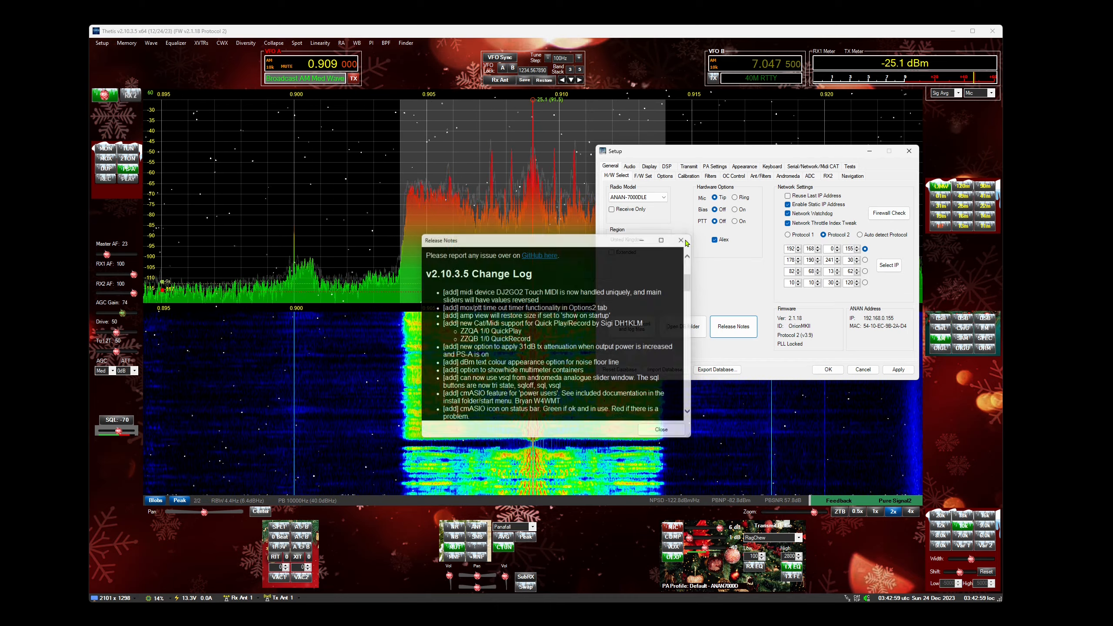
Examine the transmit attenuation options in the antenna and filter settings, including Force ATT on Tx to 31, and close setup.
click(689, 167)
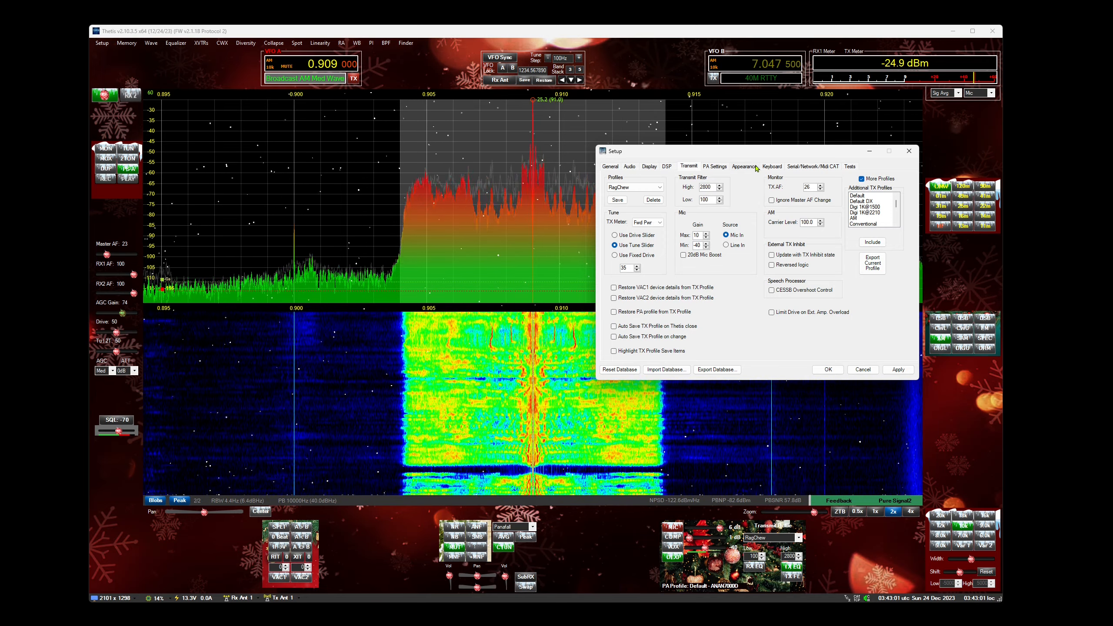
click(610, 167)
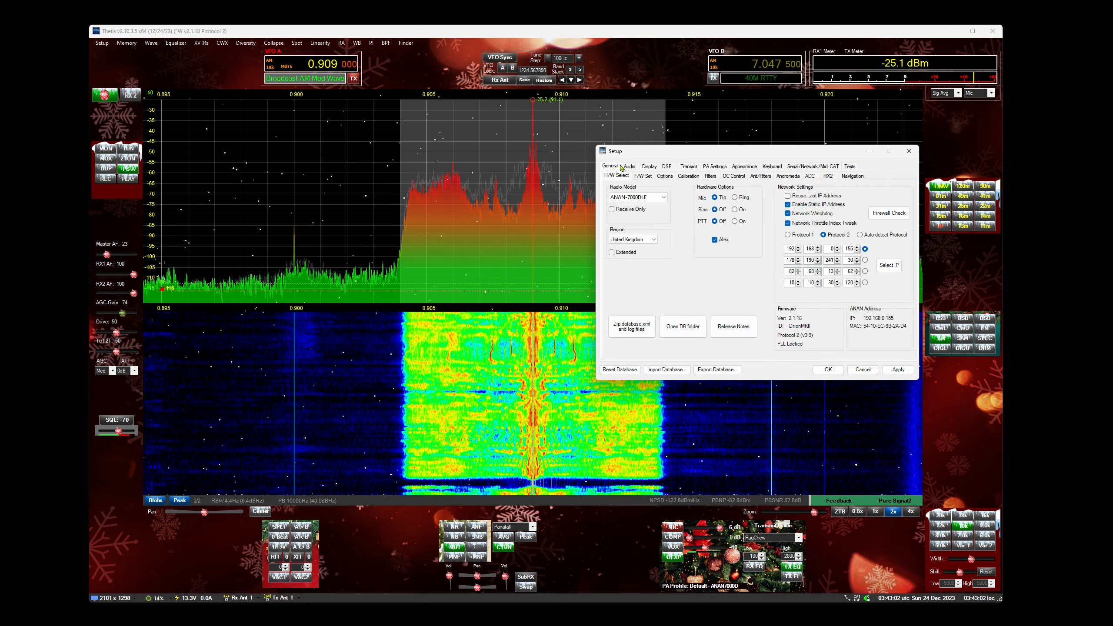
click(762, 176)
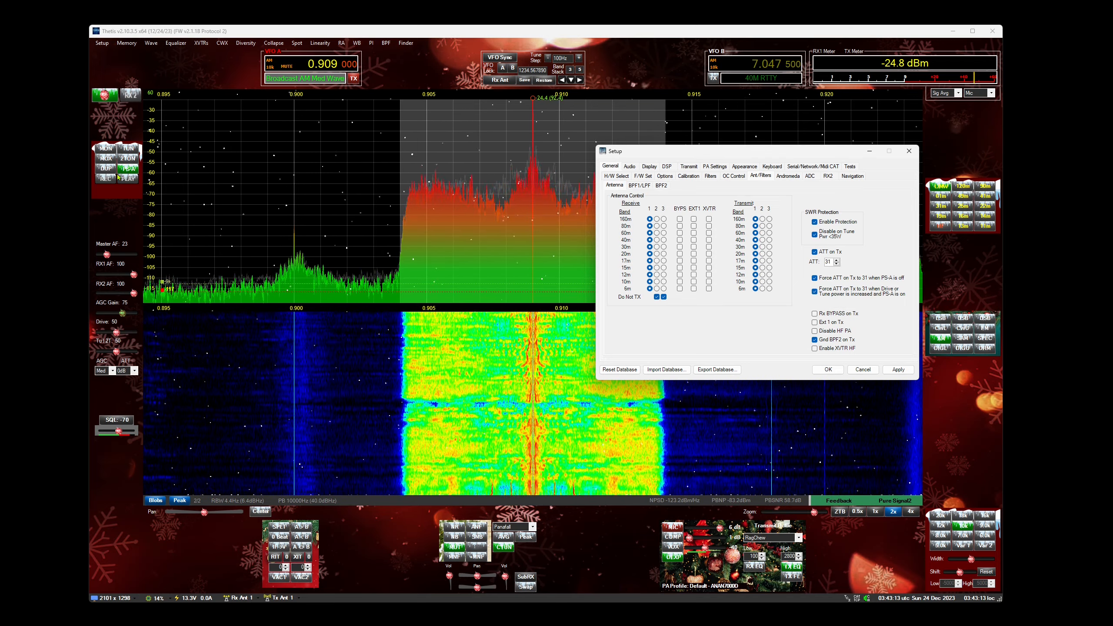
click(909, 152)
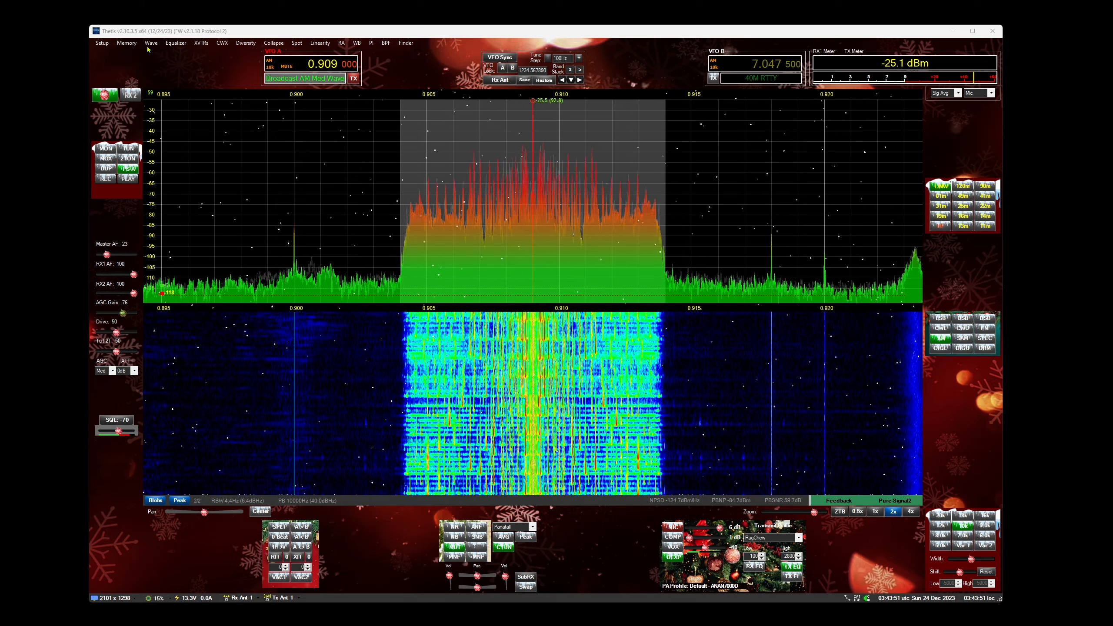
Try orange for the panadapter noise floor's dBm text in the RX display appearance, settle on pale yellow, and close setup.
click(102, 43)
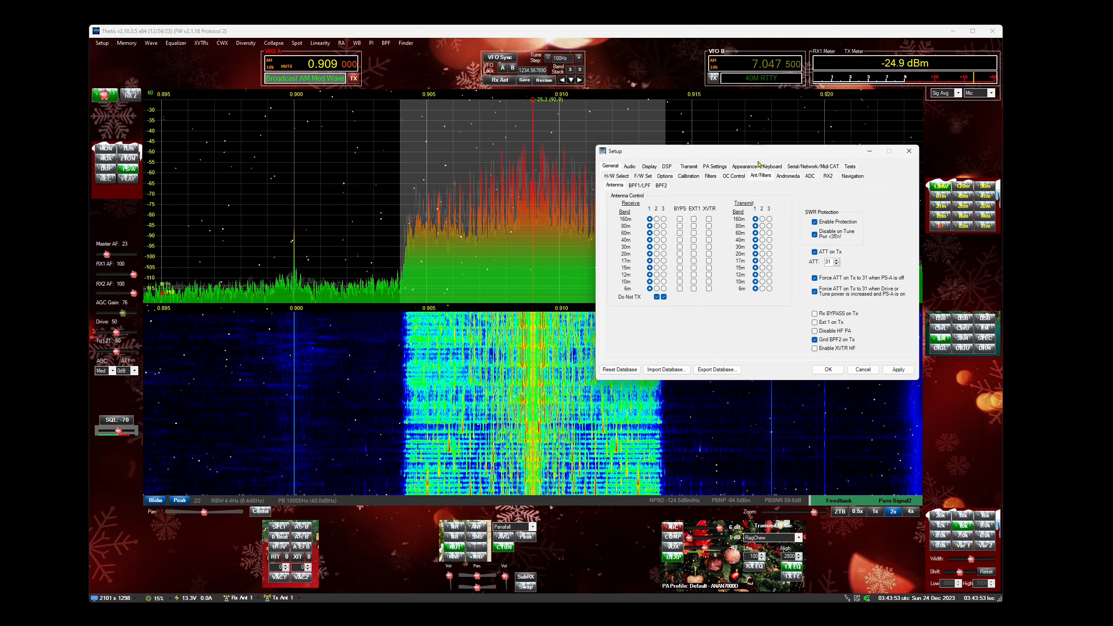
click(758, 165)
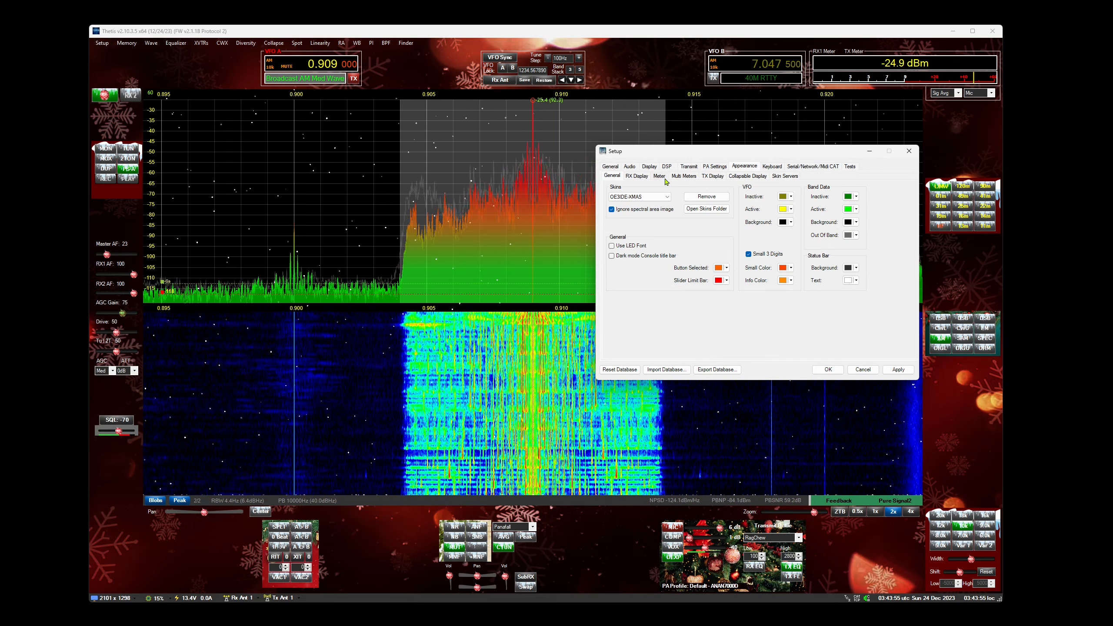
click(642, 177)
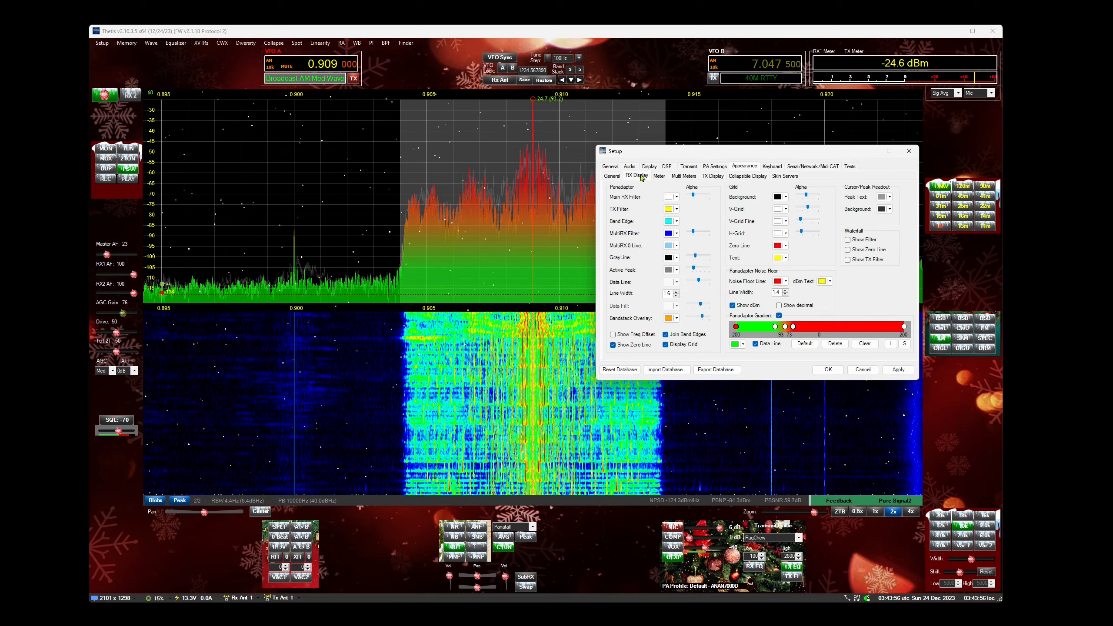
click(829, 285)
click(833, 311)
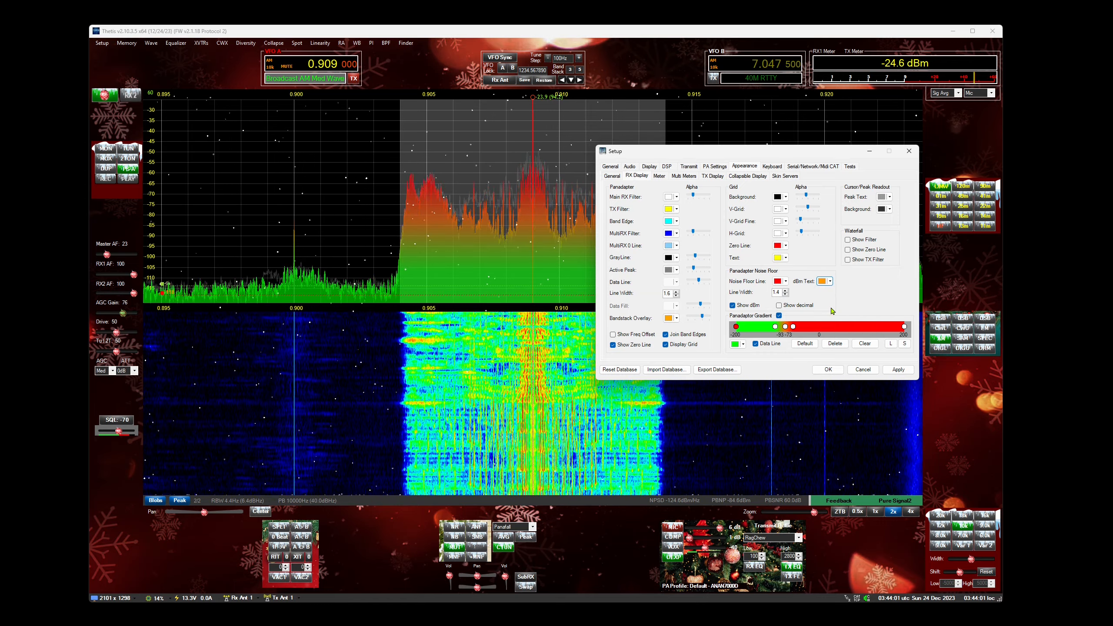
click(828, 281)
click(842, 325)
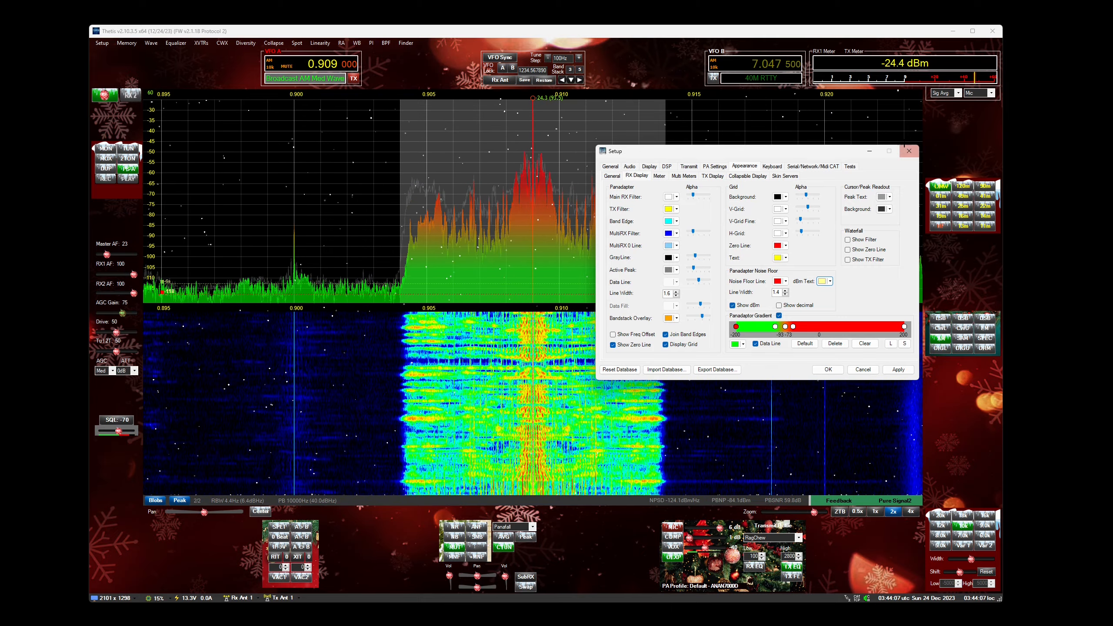
click(909, 151)
Add a TRX1 multimeter container with an Avg Signal Strength meter and place it over the panadapter.
click(101, 45)
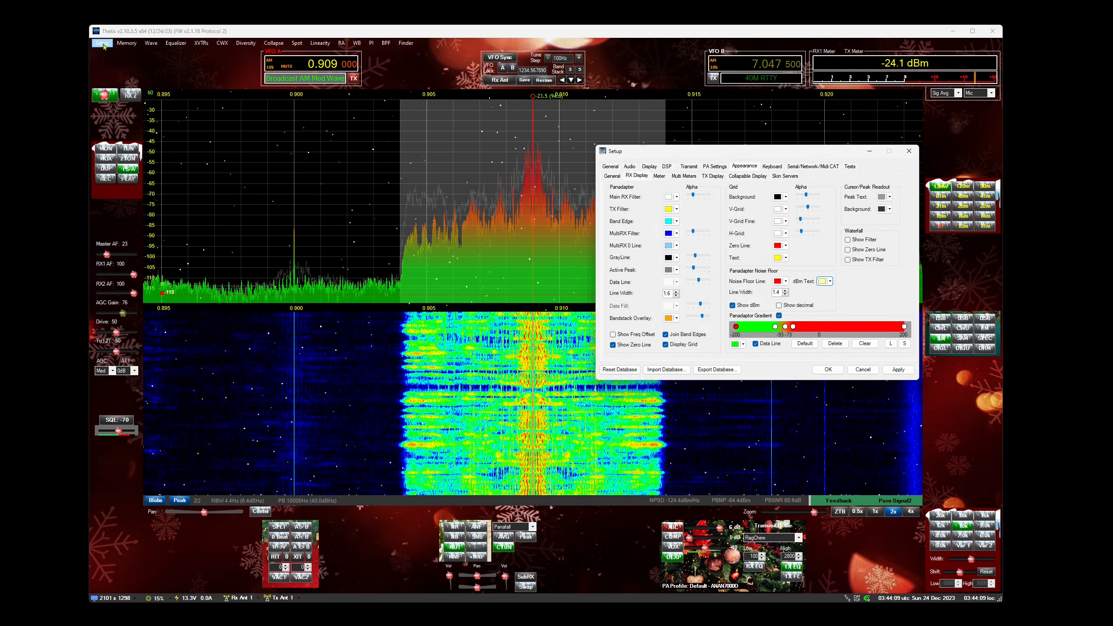
click(683, 176)
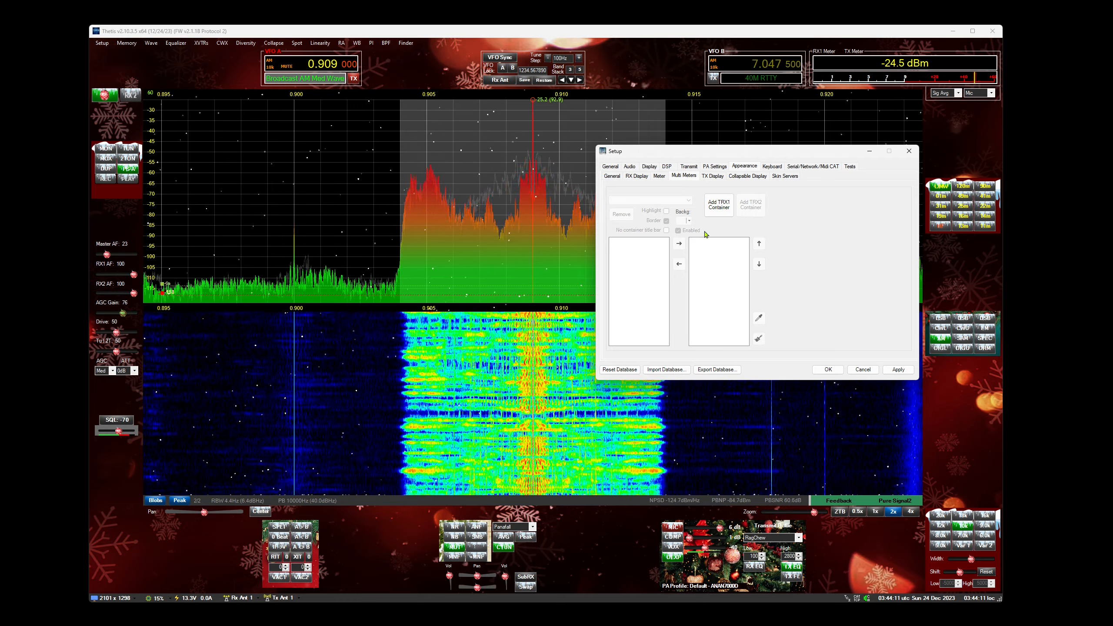
click(719, 205)
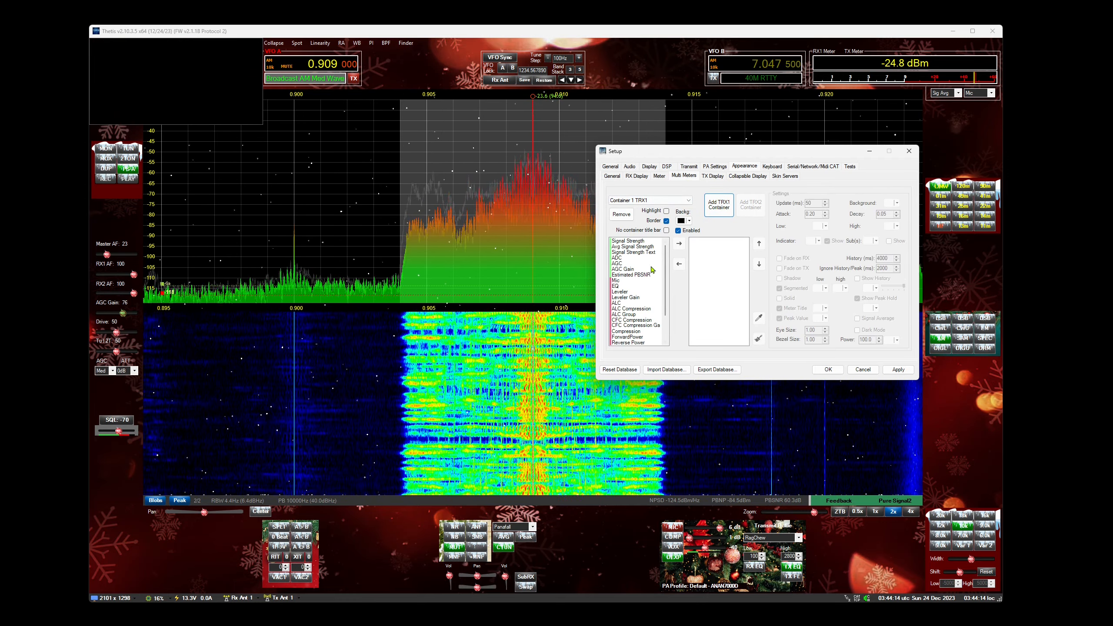
double_click(639, 247)
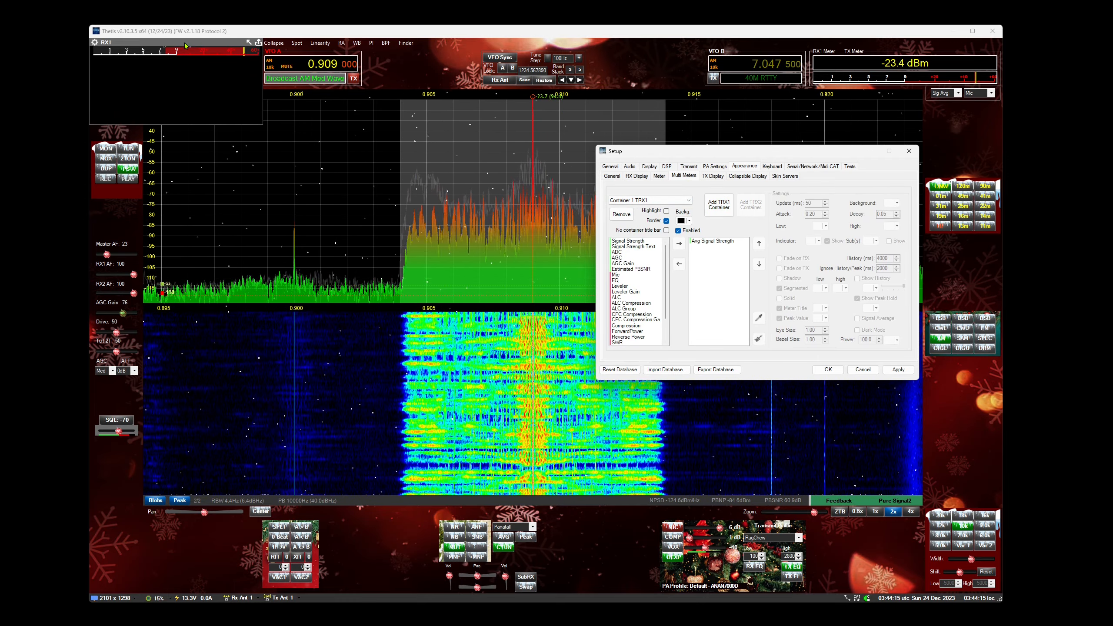
drag(187, 45, 347, 178)
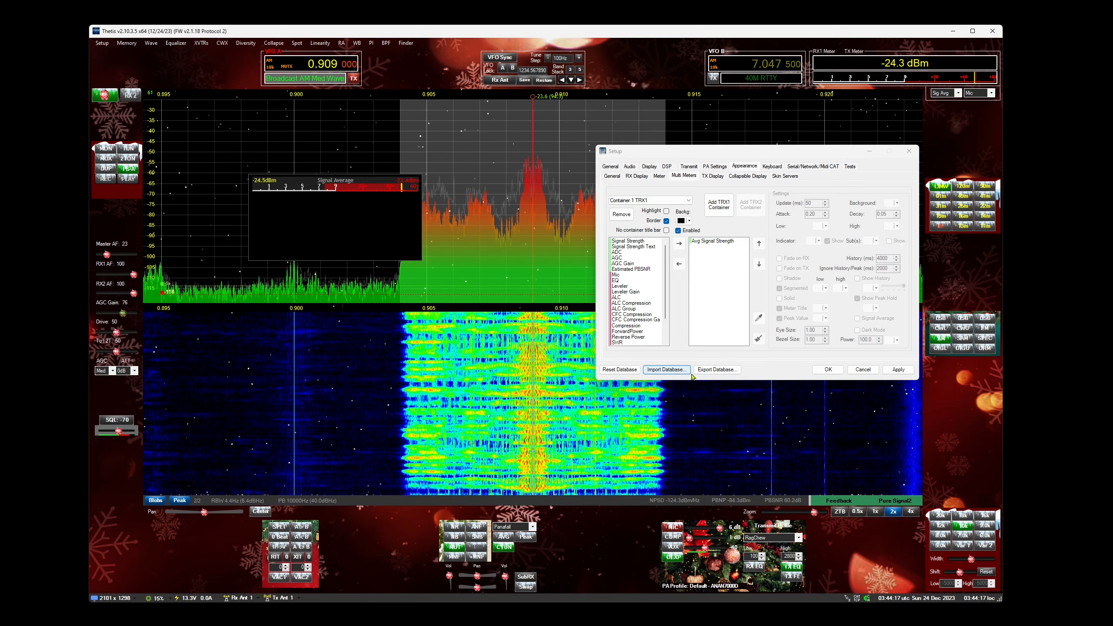
Add a second TRX1 multimeter container holding the Signal Strength and Avg Signal Strength meters.
click(719, 205)
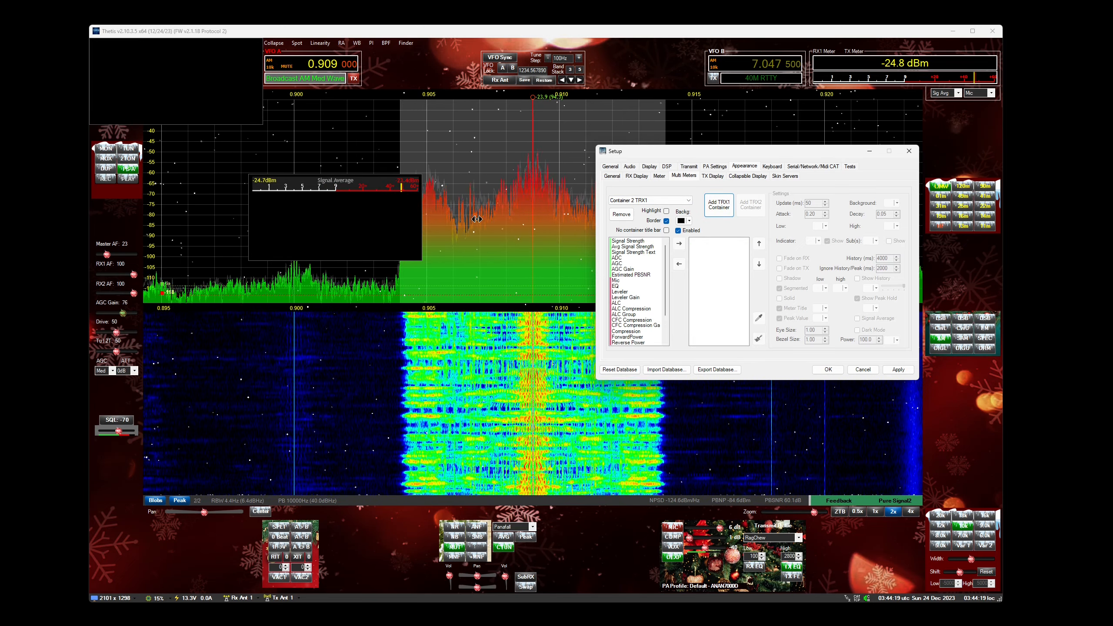
double_click(627, 242)
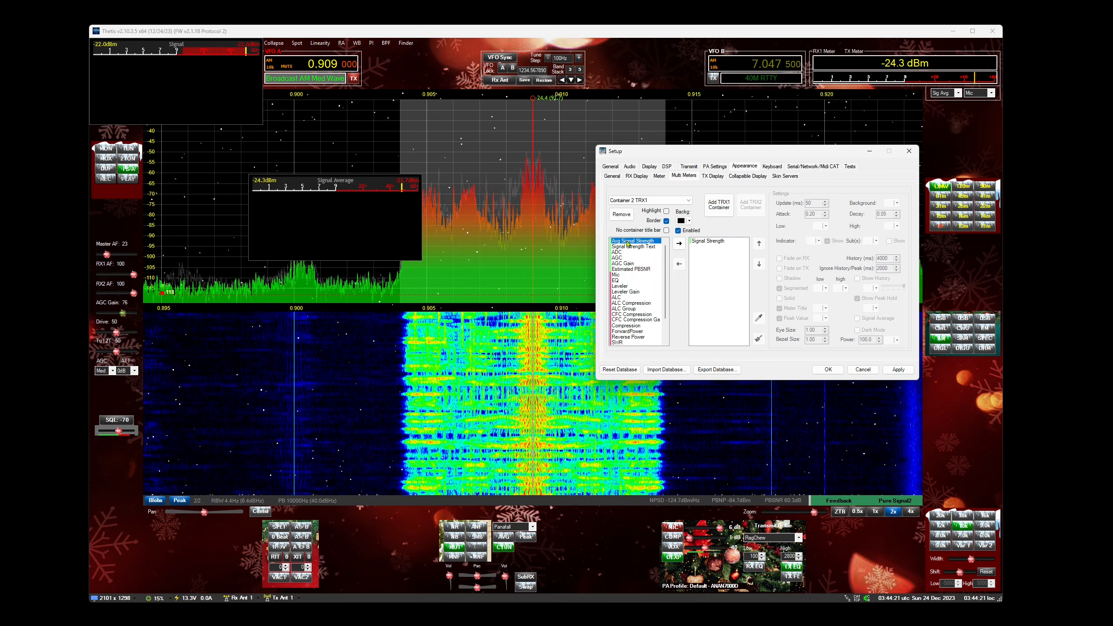
double_click(628, 241)
Toggle the second container's Enabled option off and on, and move the container partly outside the main window's upper-left corner.
click(677, 230)
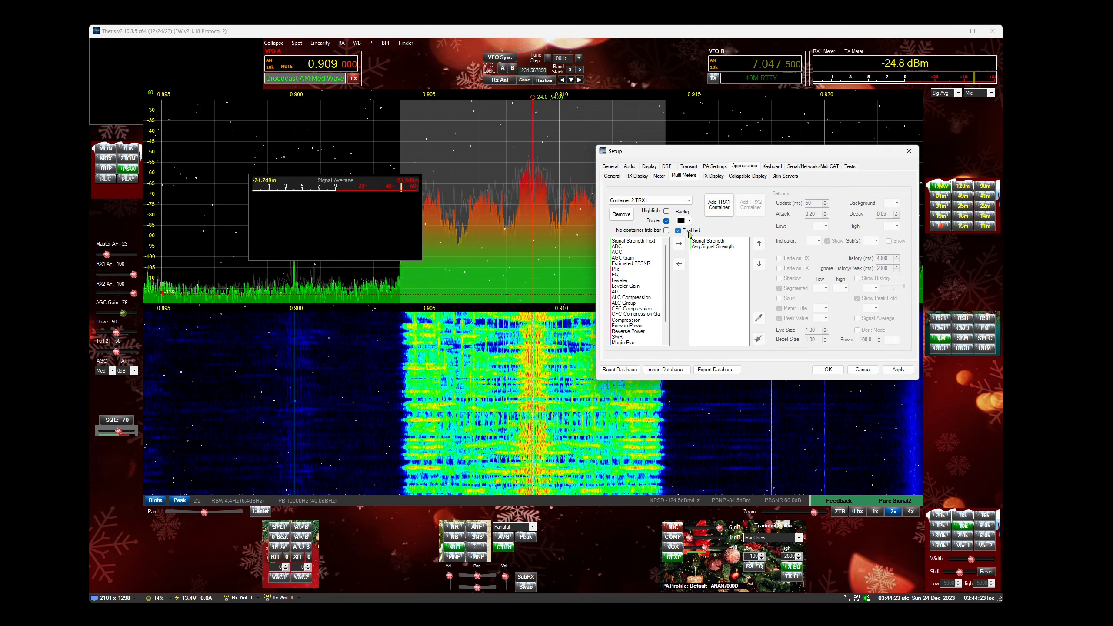
click(678, 230)
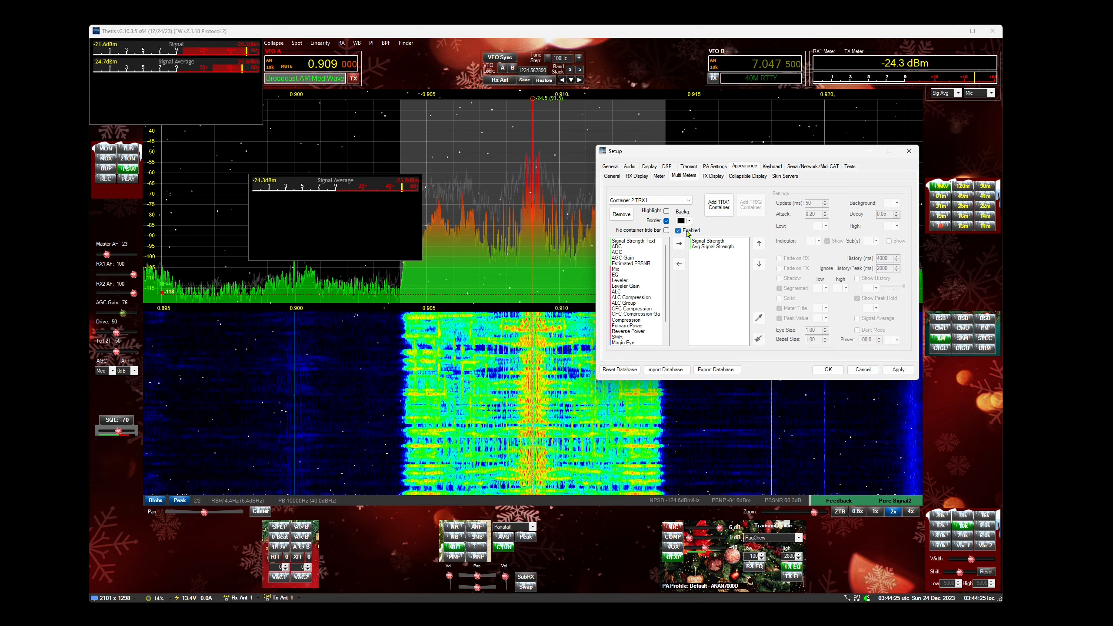
drag(249, 42, 147, 12)
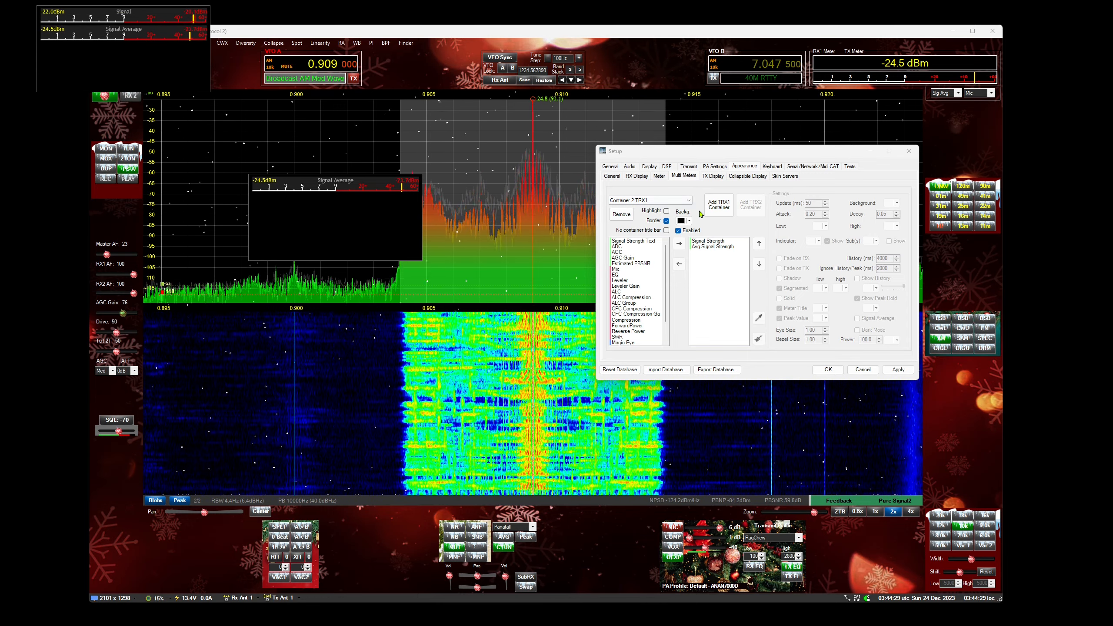
click(690, 222)
click(690, 221)
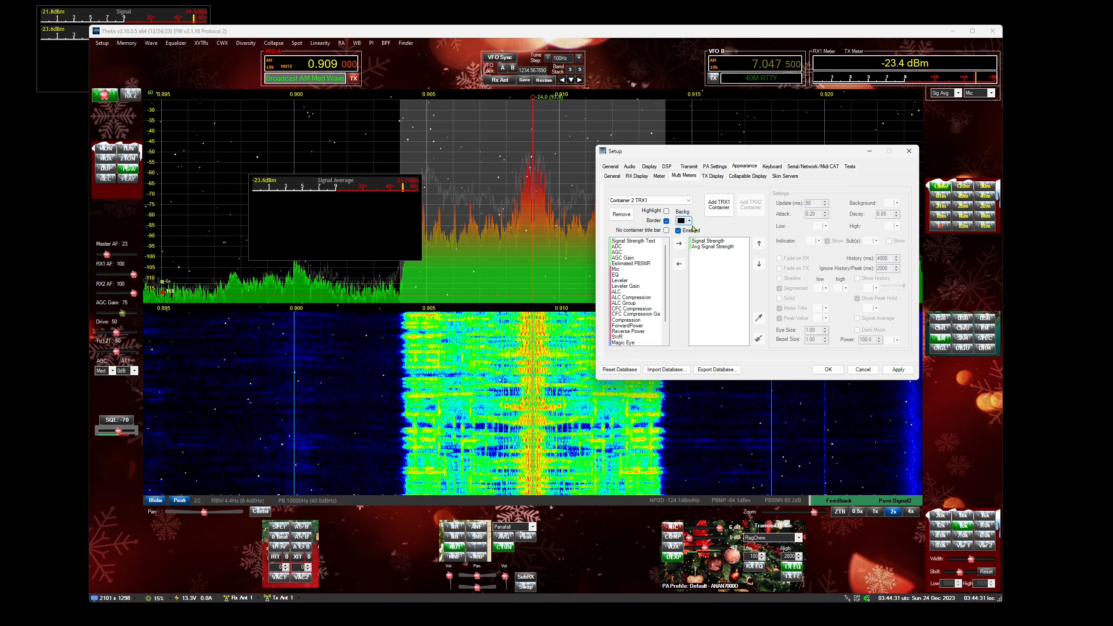
click(688, 232)
click(689, 232)
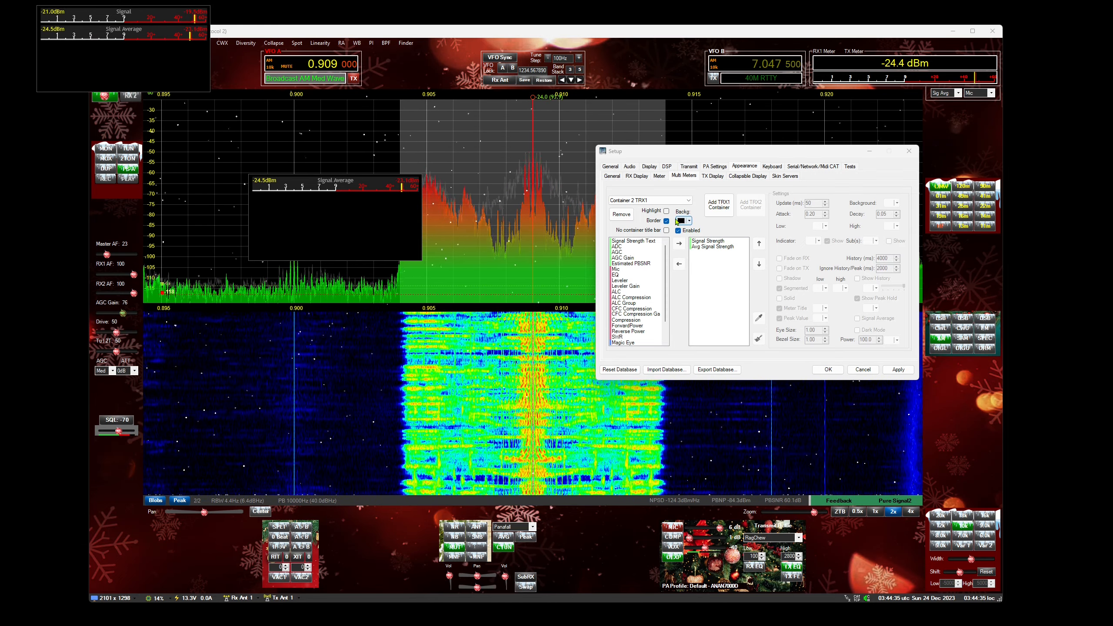
Remove both TRX1 multimeter containers and close setup with OK.
click(626, 216)
click(625, 216)
click(826, 369)
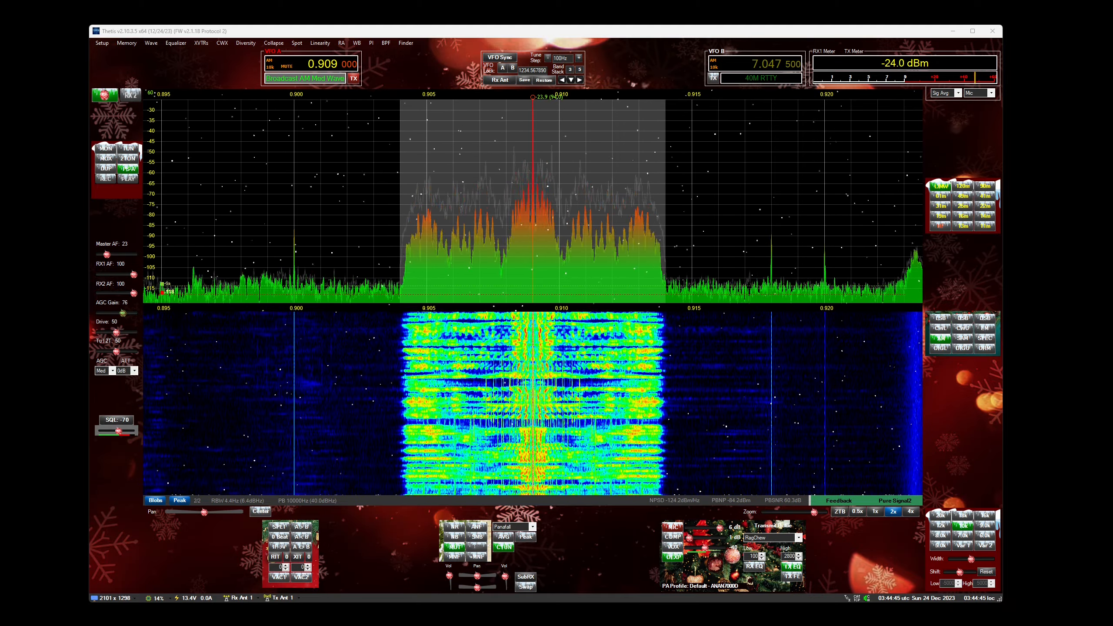
Switch the main console to its collapsed layout.
click(272, 43)
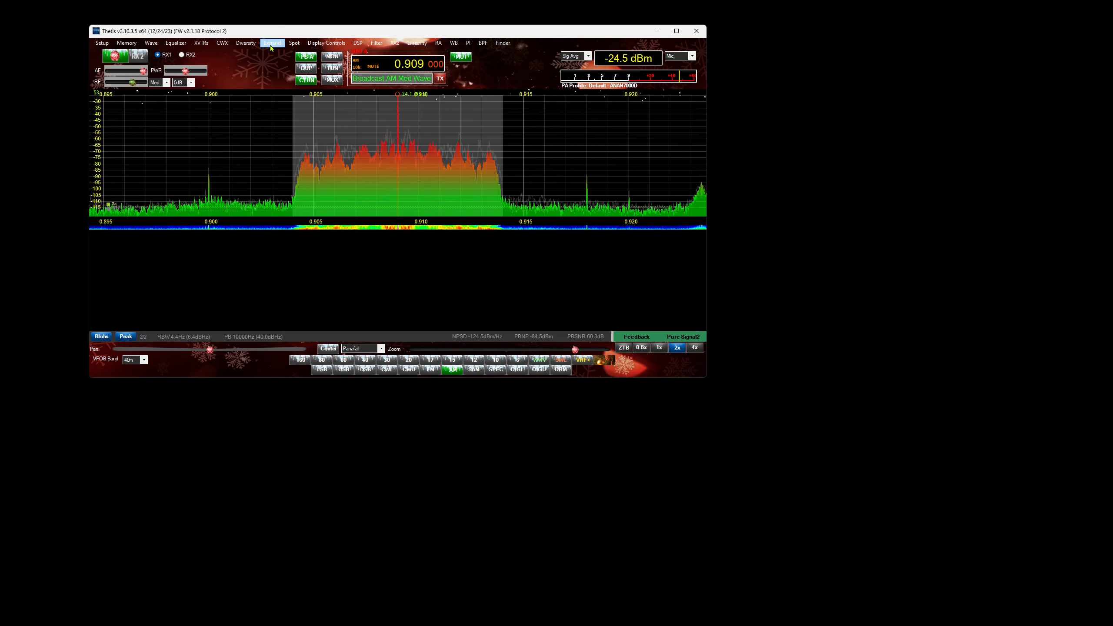
Show the Andromeda Button Bar on the collapsed console.
click(328, 44)
click(328, 44)
click(326, 43)
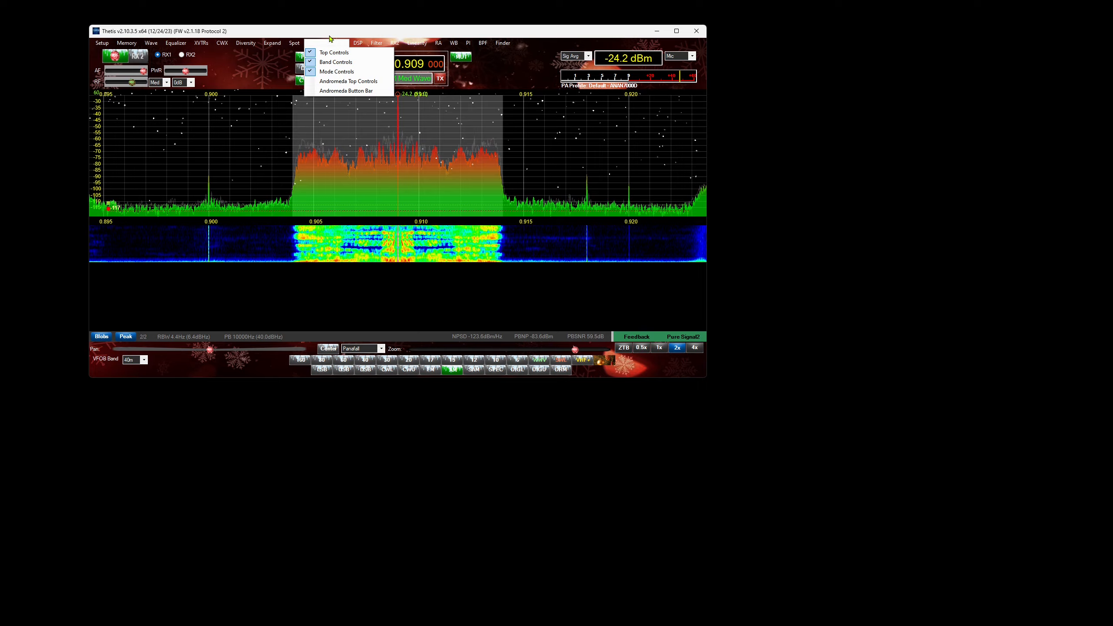
click(340, 82)
Cycle through the Andromeda button bar's menus back to the RX Menu and open the Gain Form.
click(119, 356)
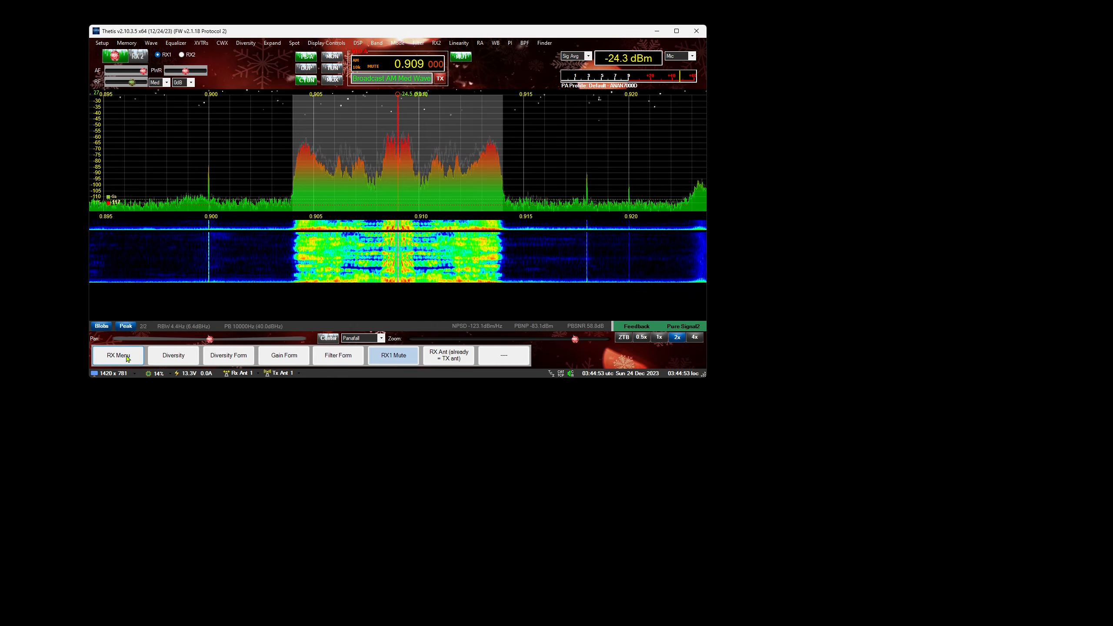
click(127, 358)
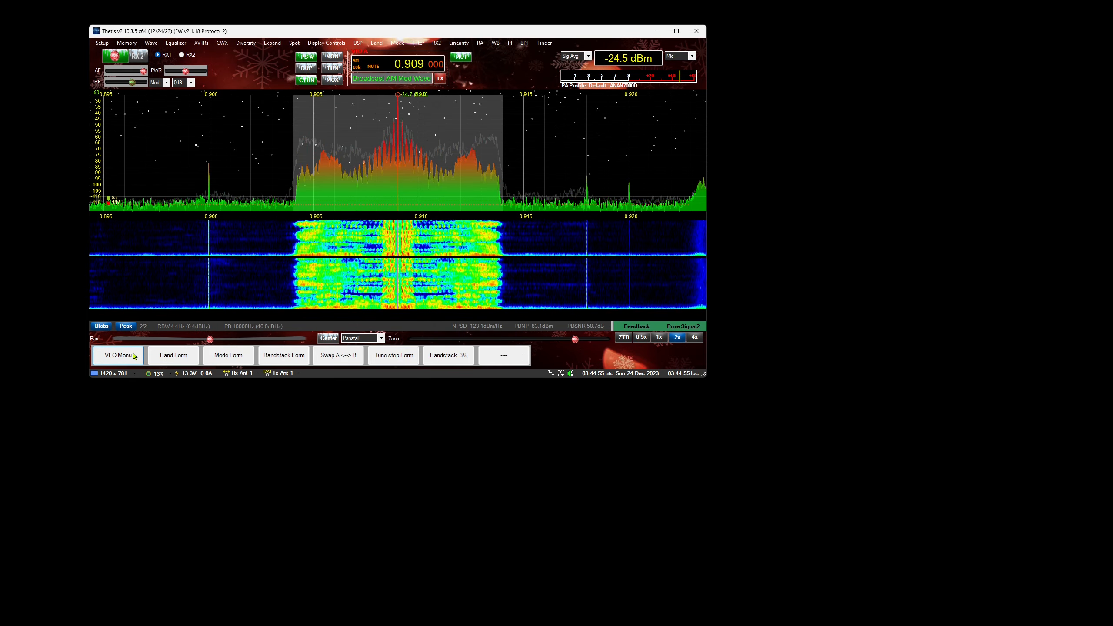
click(133, 356)
click(132, 356)
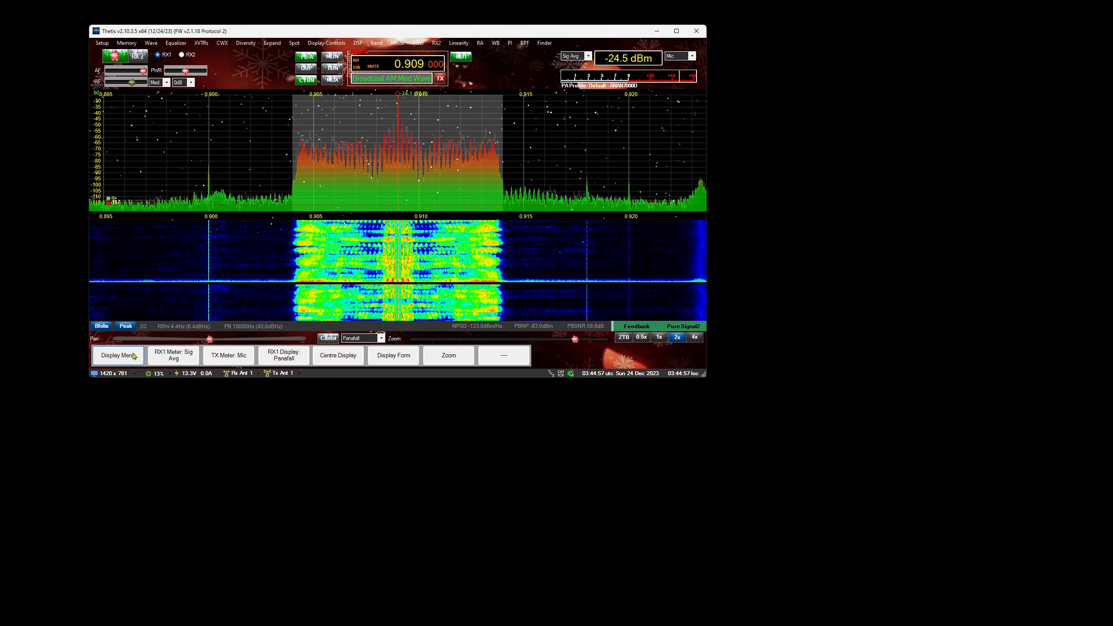
click(133, 356)
click(133, 356)
click(133, 357)
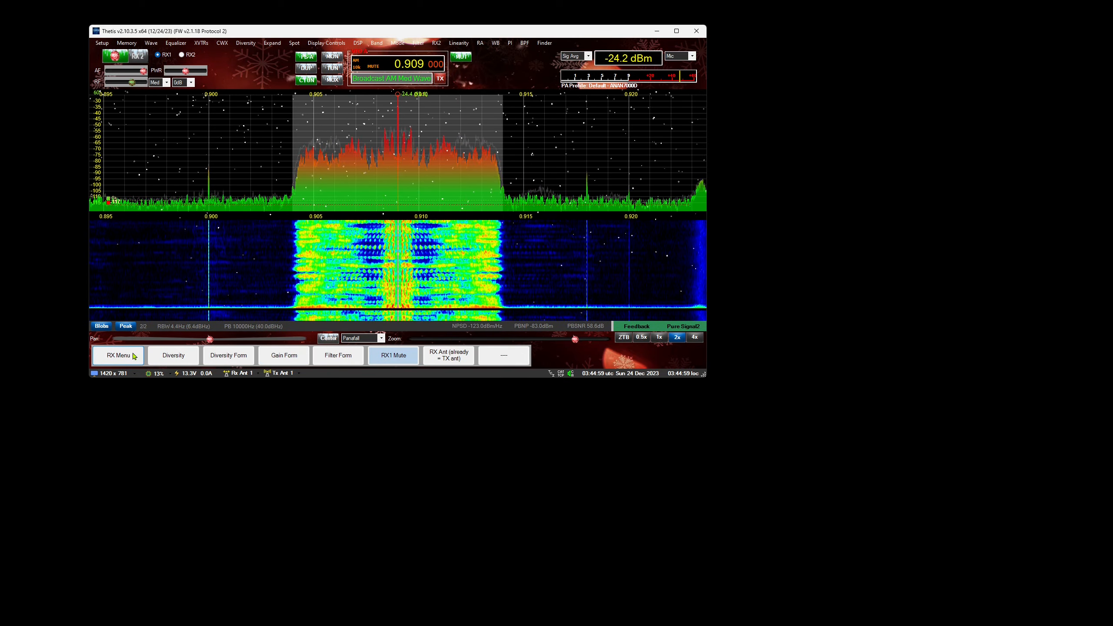
click(284, 358)
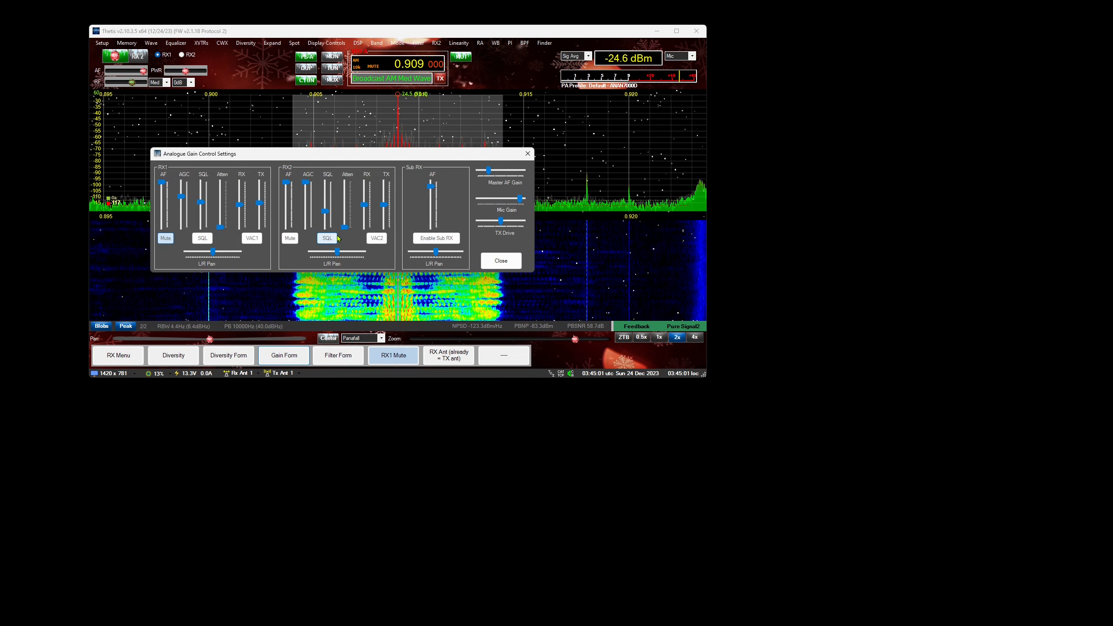
Move the gain settings window below the console's button bar and cycle RX2 squelch through SQL and VSQL back to off.
drag(331, 156, 341, 374)
click(336, 456)
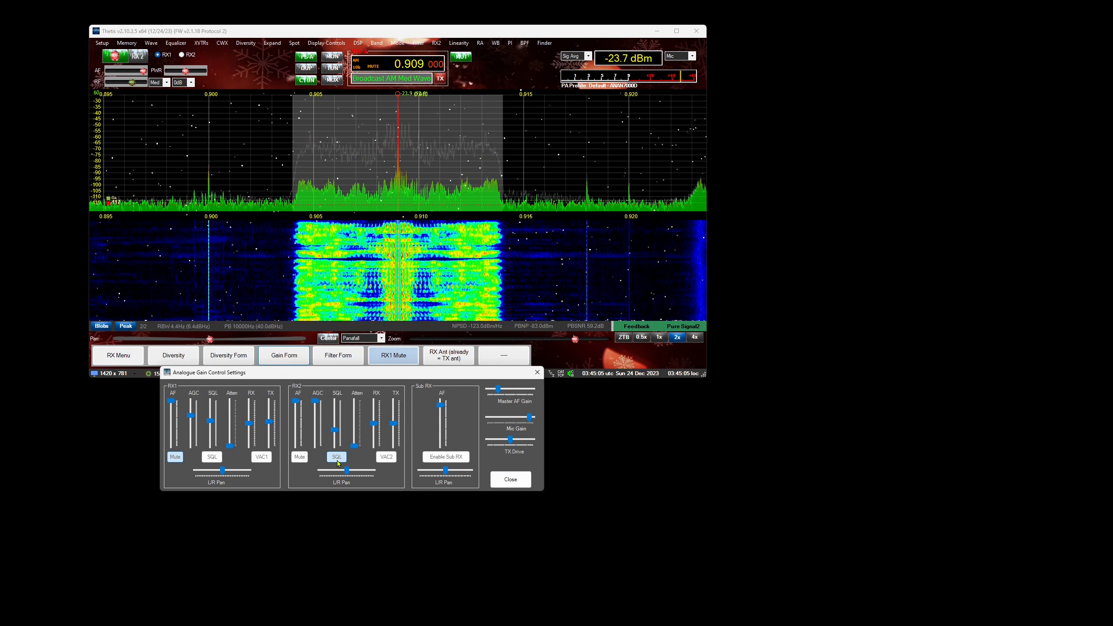
click(339, 458)
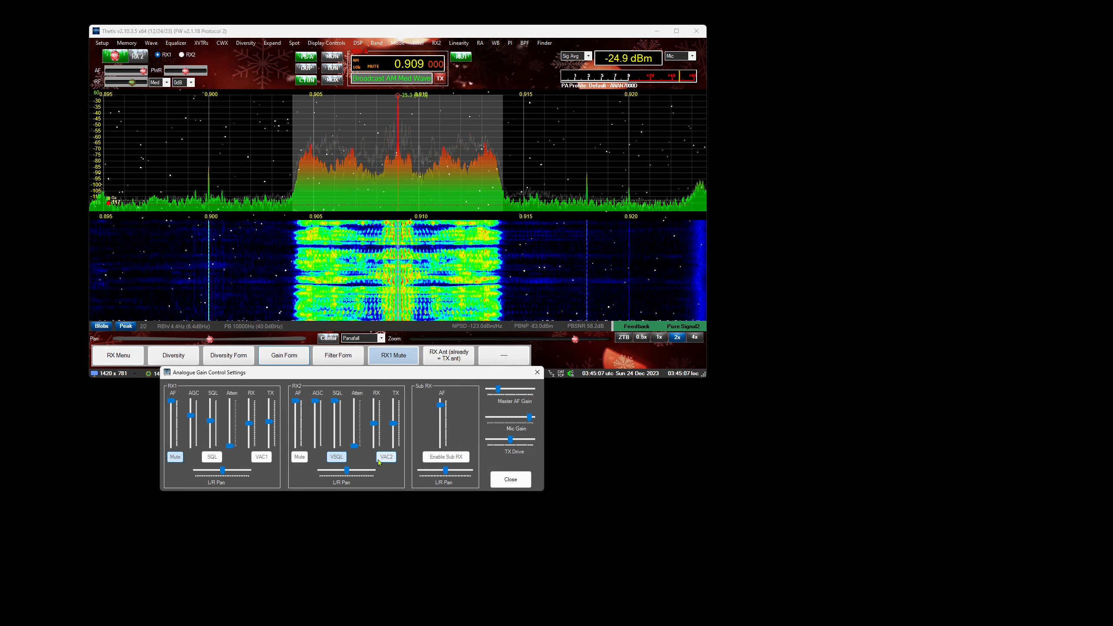
click(343, 458)
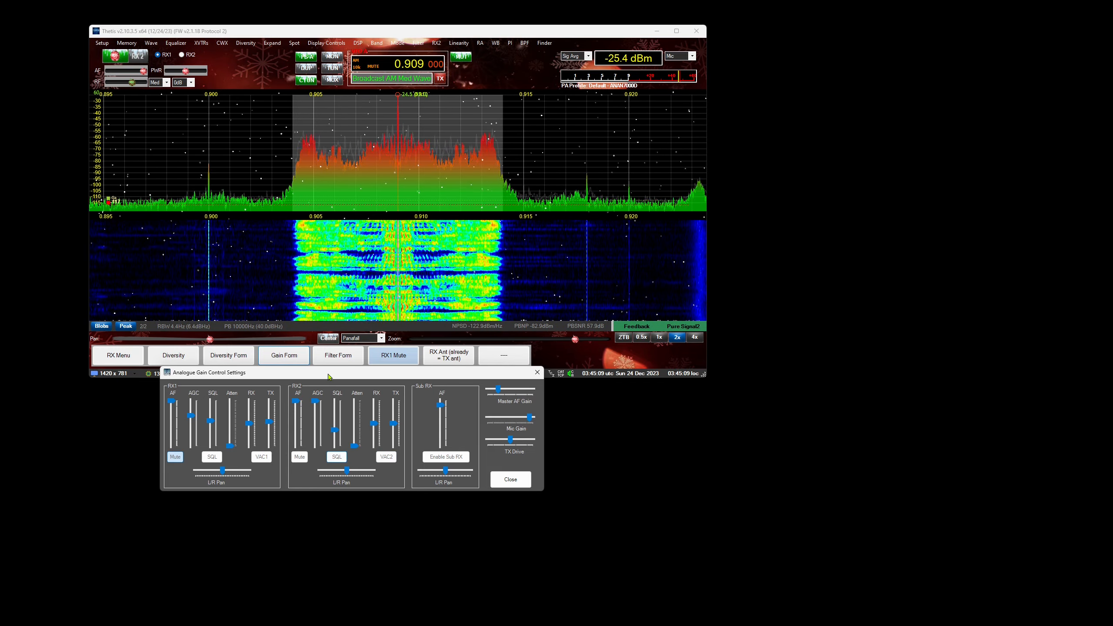
Return the console to its expanded layout and place the gain settings window over the lower middle of the waterfall.
drag(332, 373, 258, 521)
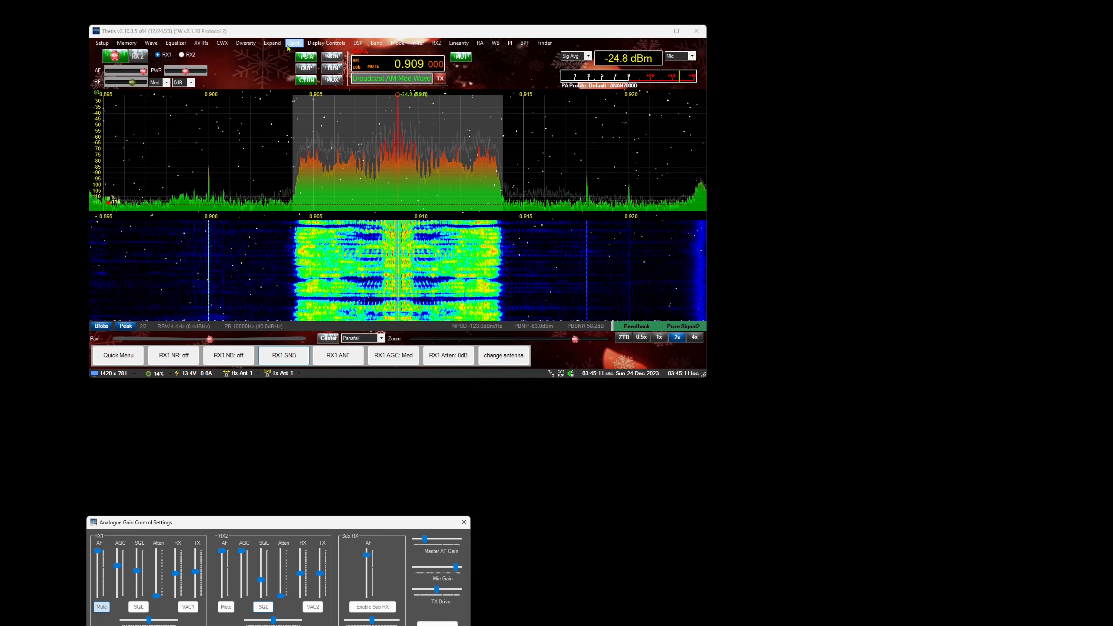
click(272, 42)
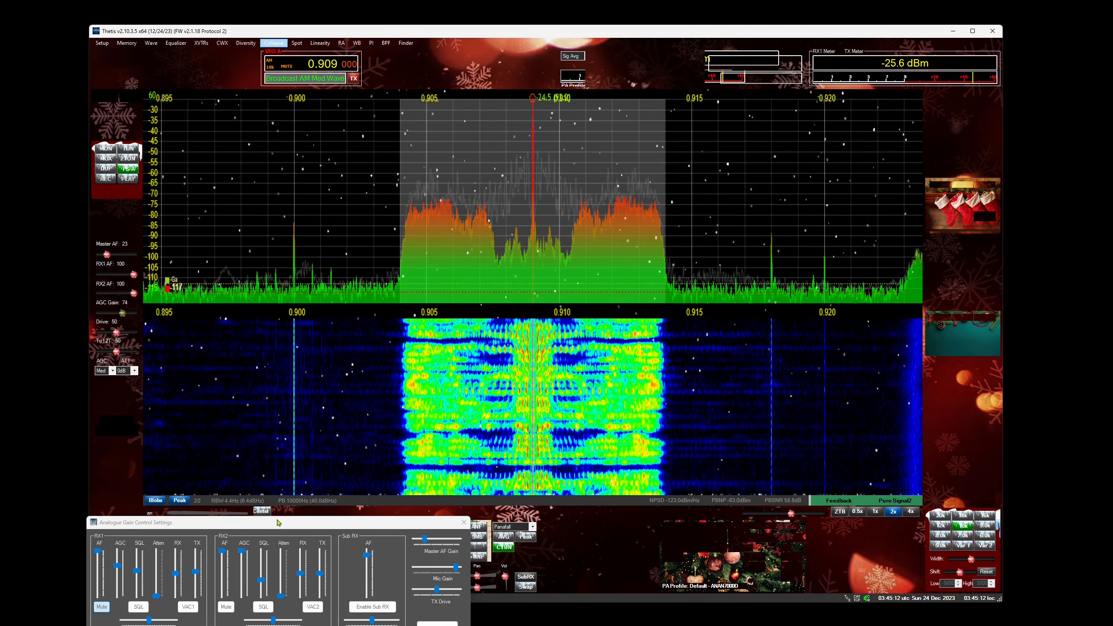
drag(248, 523, 560, 458)
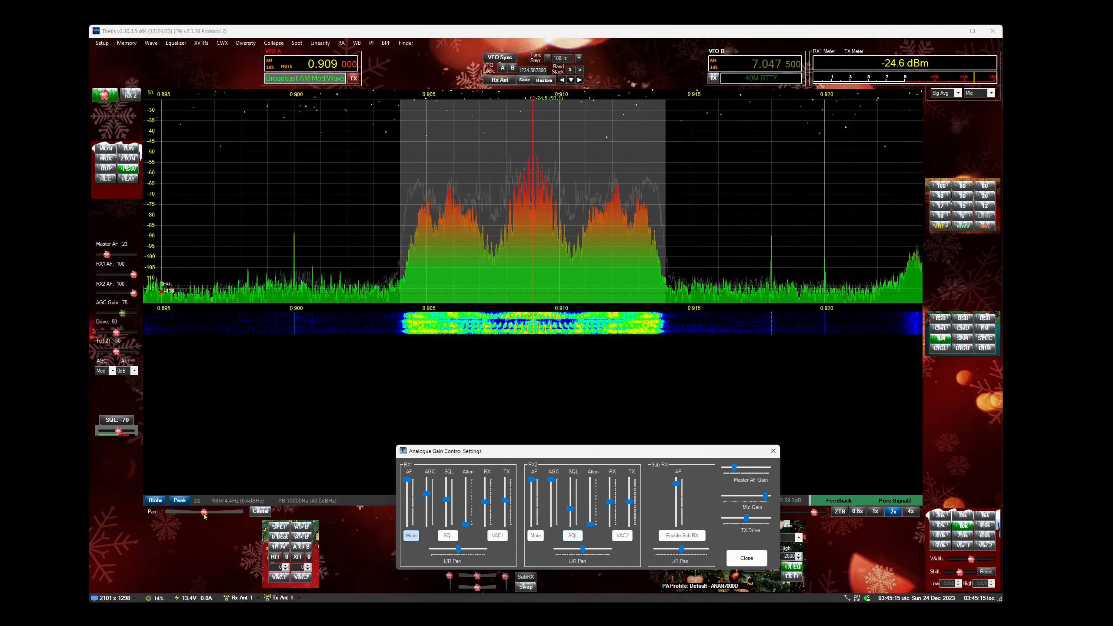
Switch the squelch to VSQL for RX2 and RX1 in the gain settings.
click(573, 535)
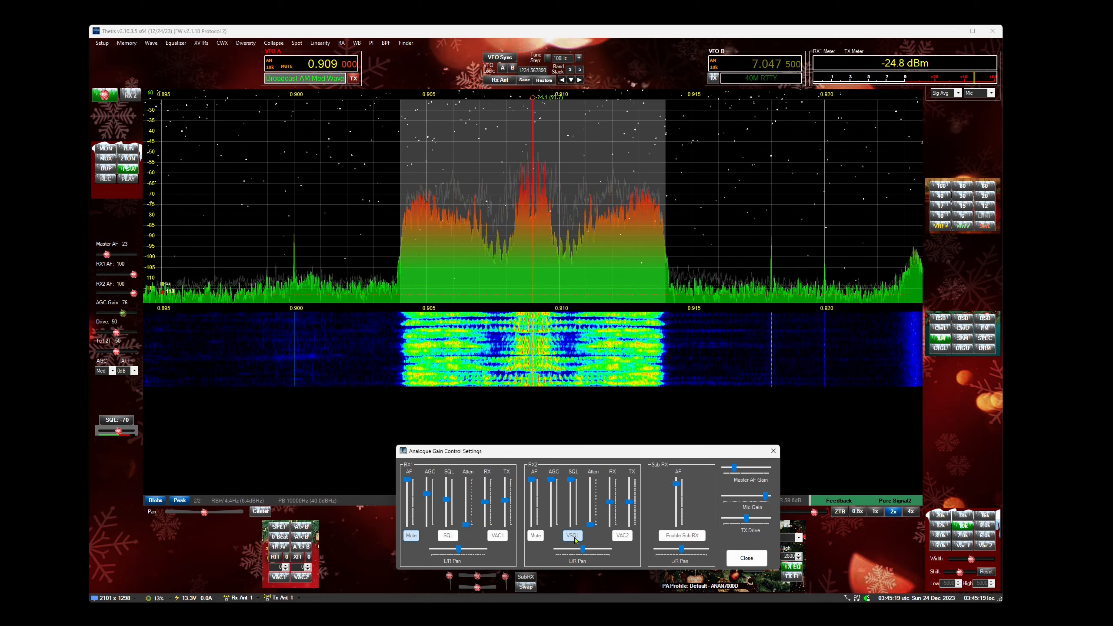
click(574, 537)
click(448, 536)
click(448, 535)
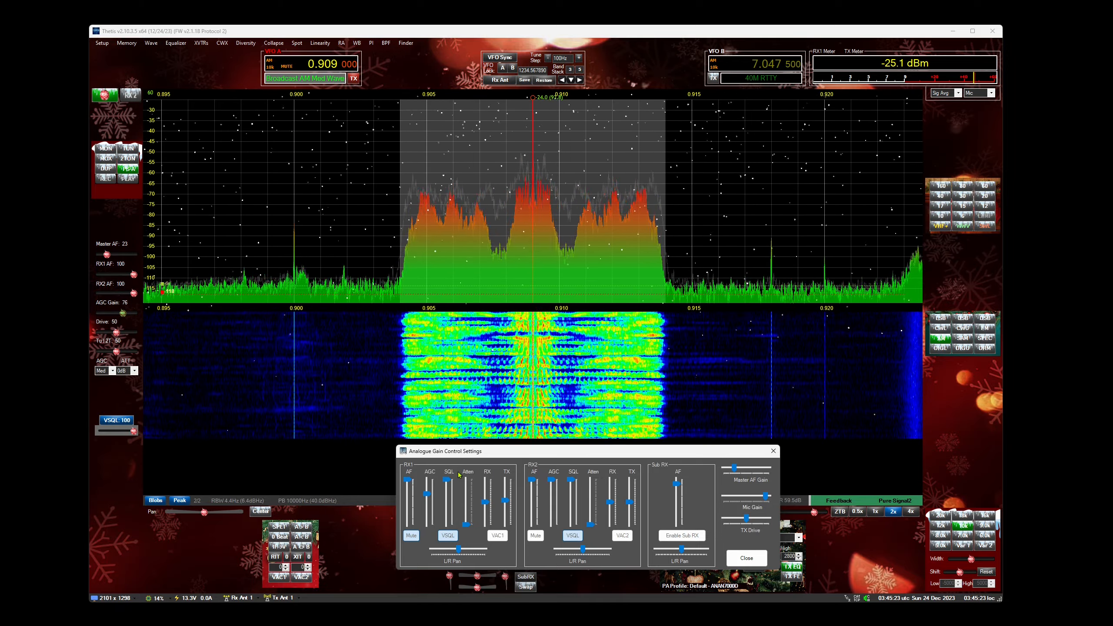
Lower the RX1 VSQL level, turn RX1 squelch off, and close the gain settings window.
drag(446, 481, 445, 506)
click(446, 536)
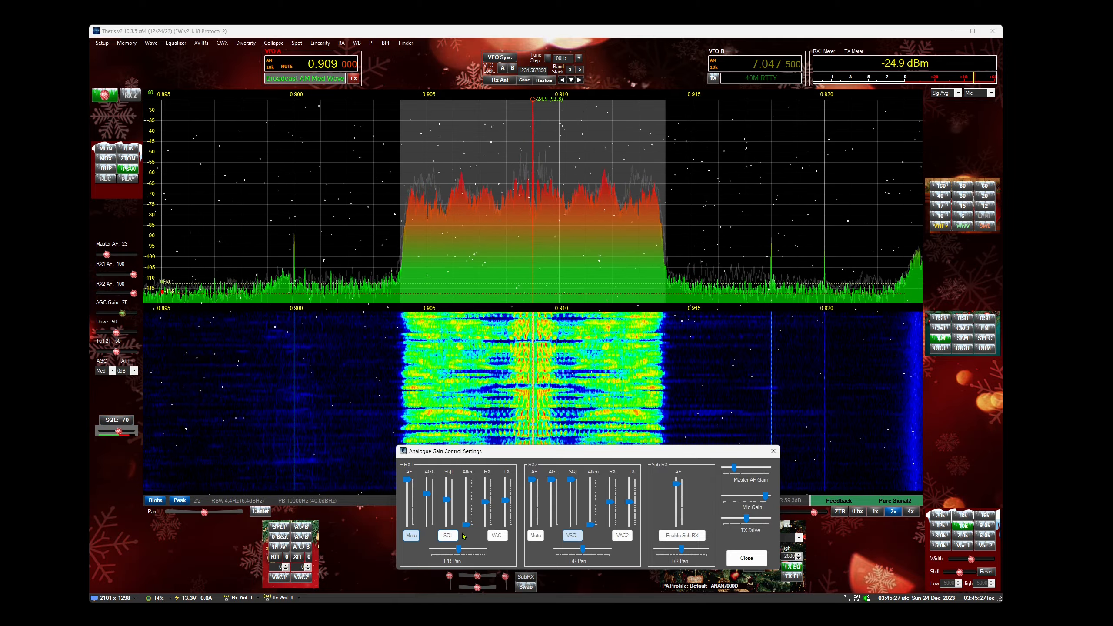
click(746, 558)
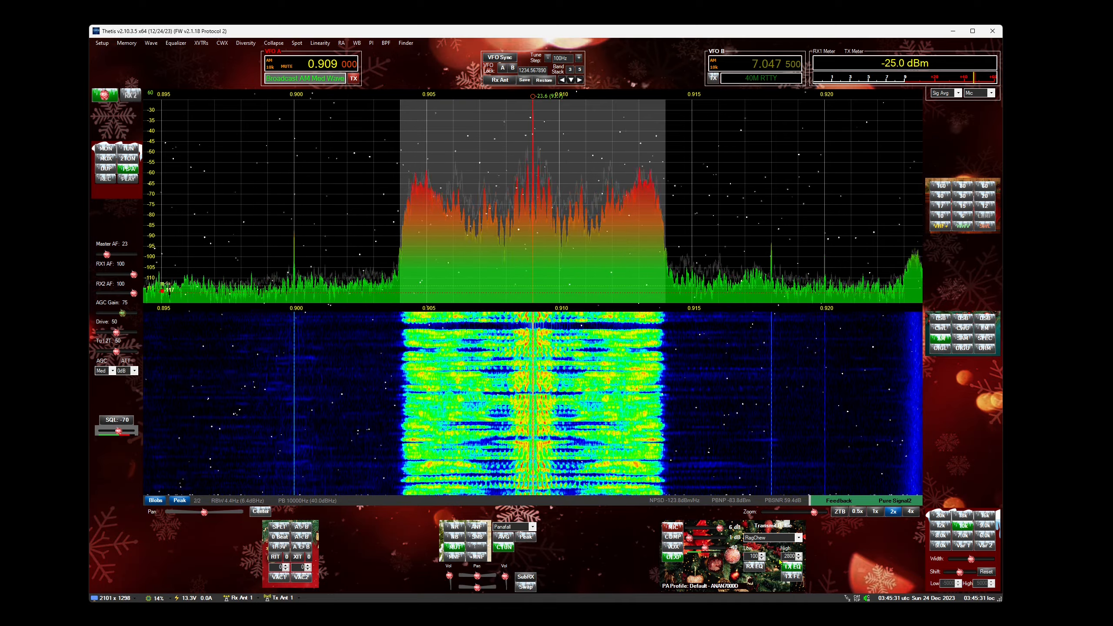
mouse_move(866, 599)
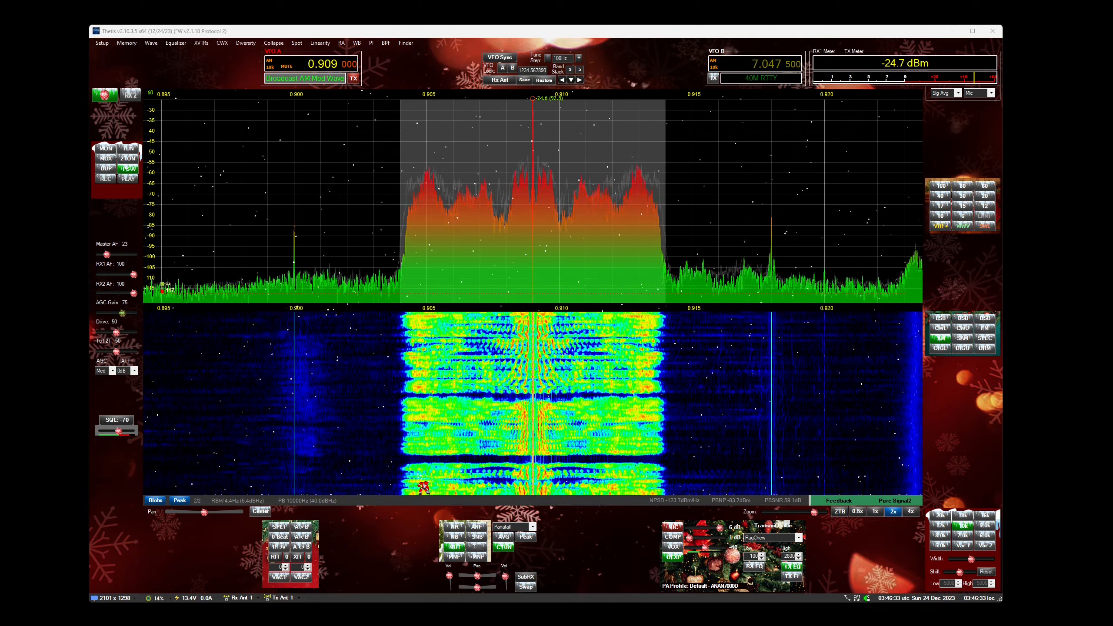
click(102, 43)
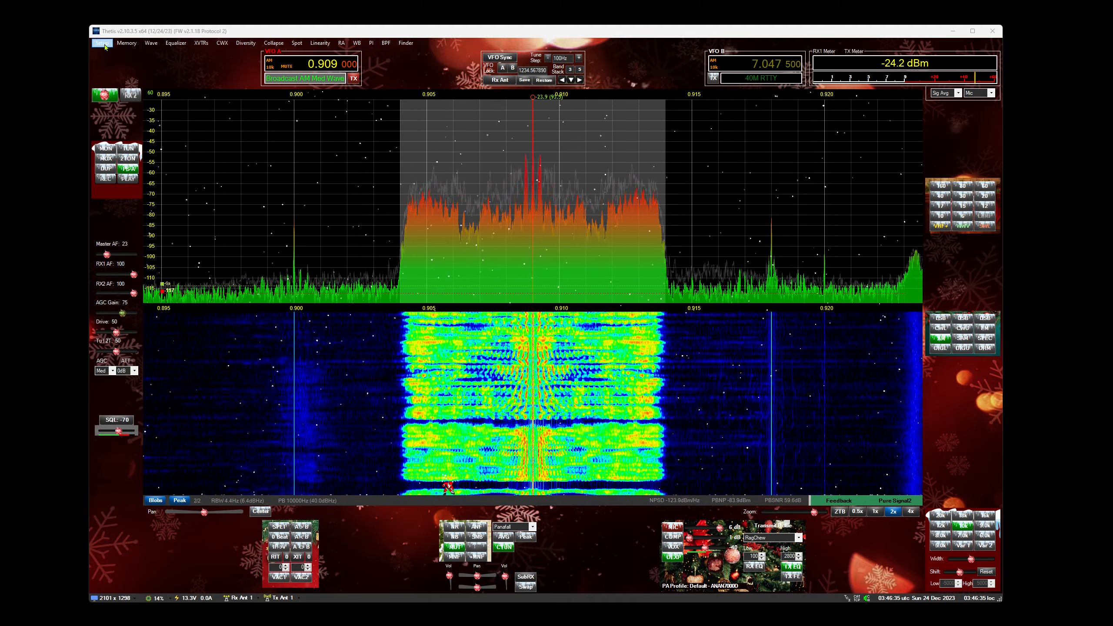
click(688, 167)
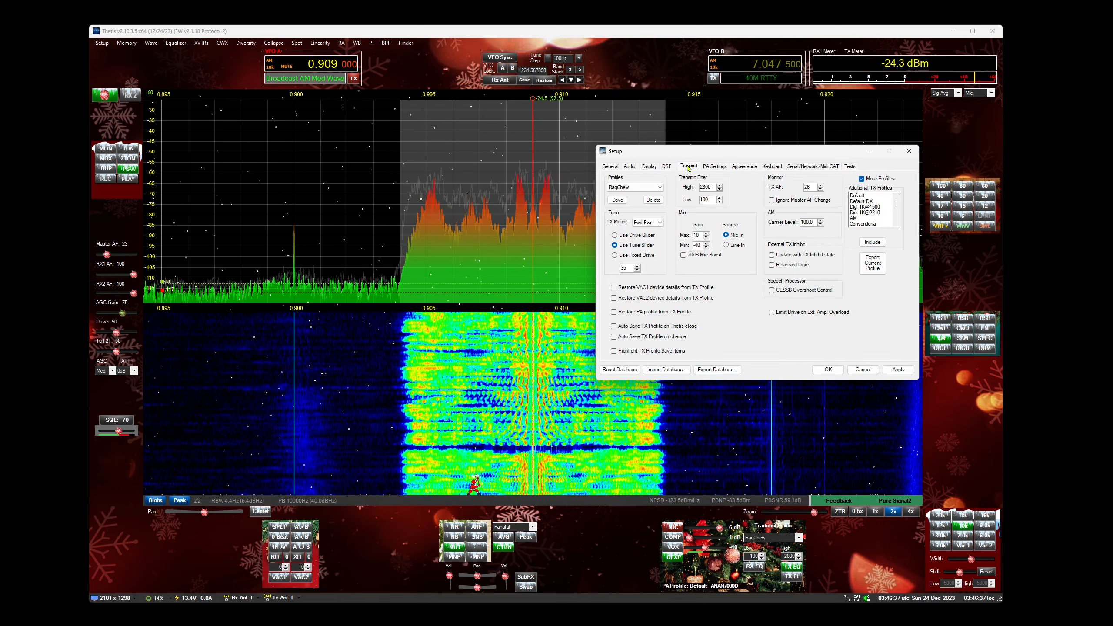
click(650, 167)
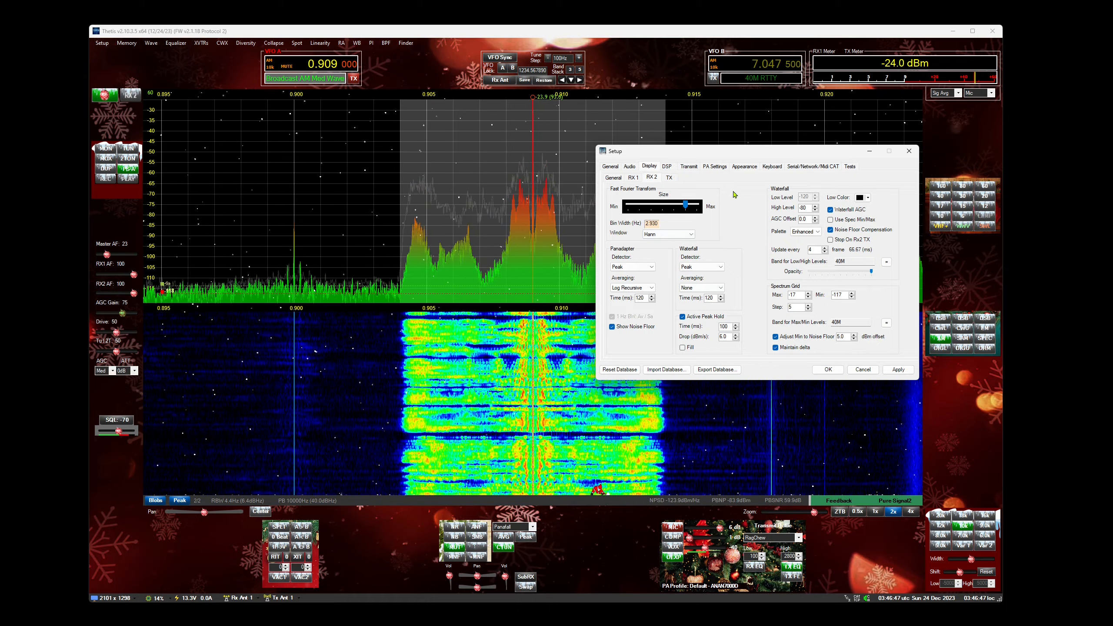
click(909, 151)
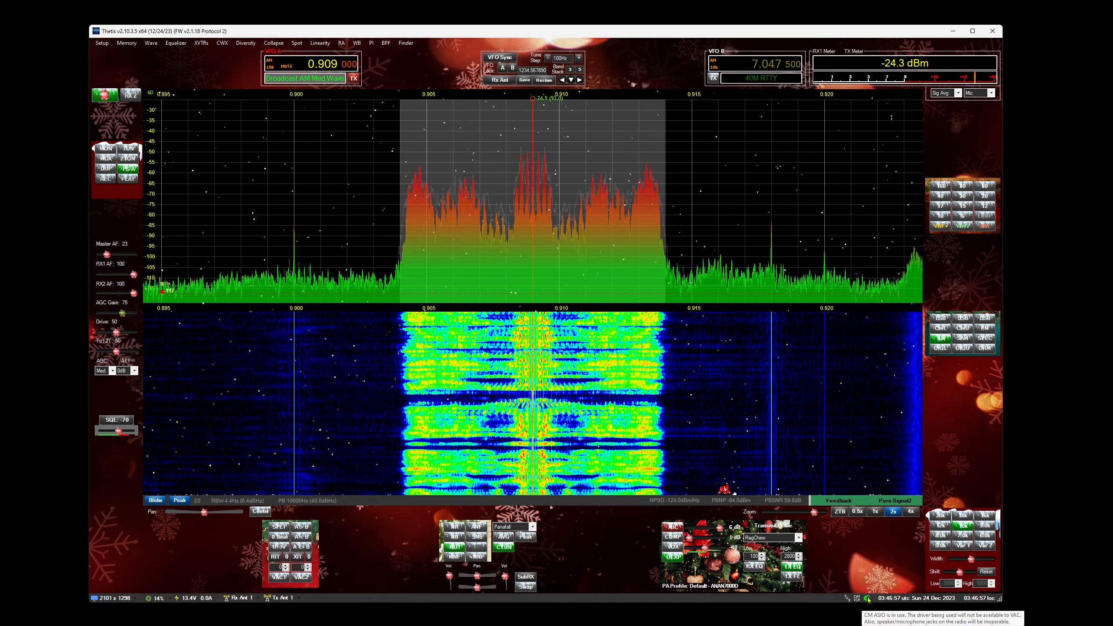
Assign port COM10 to CAT1 and CAT4 in the serial CAT settings.
click(101, 43)
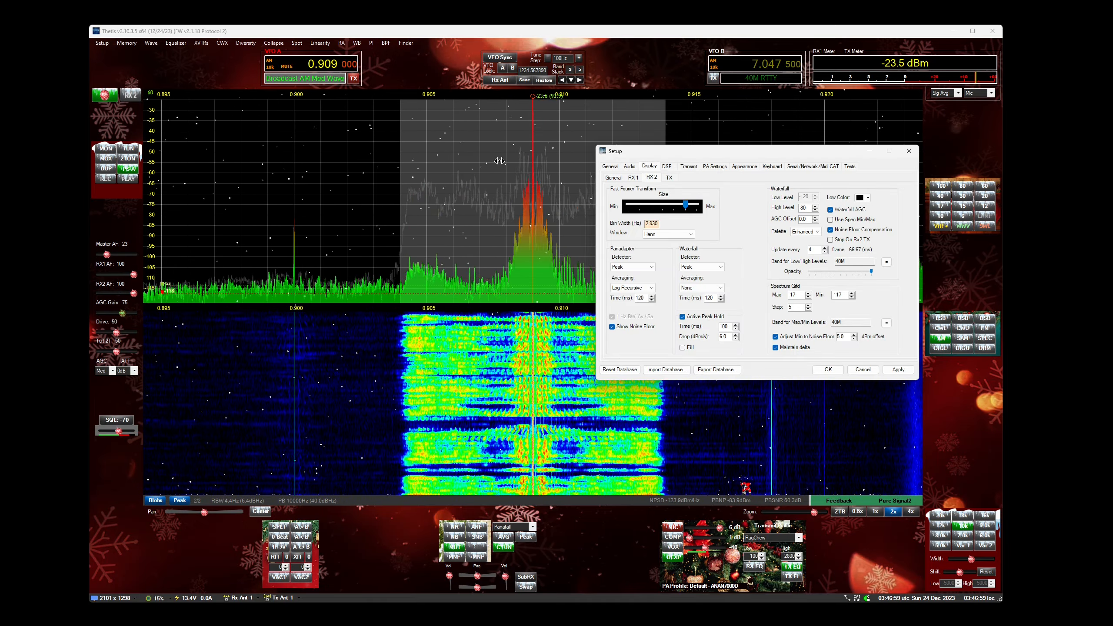
click(804, 168)
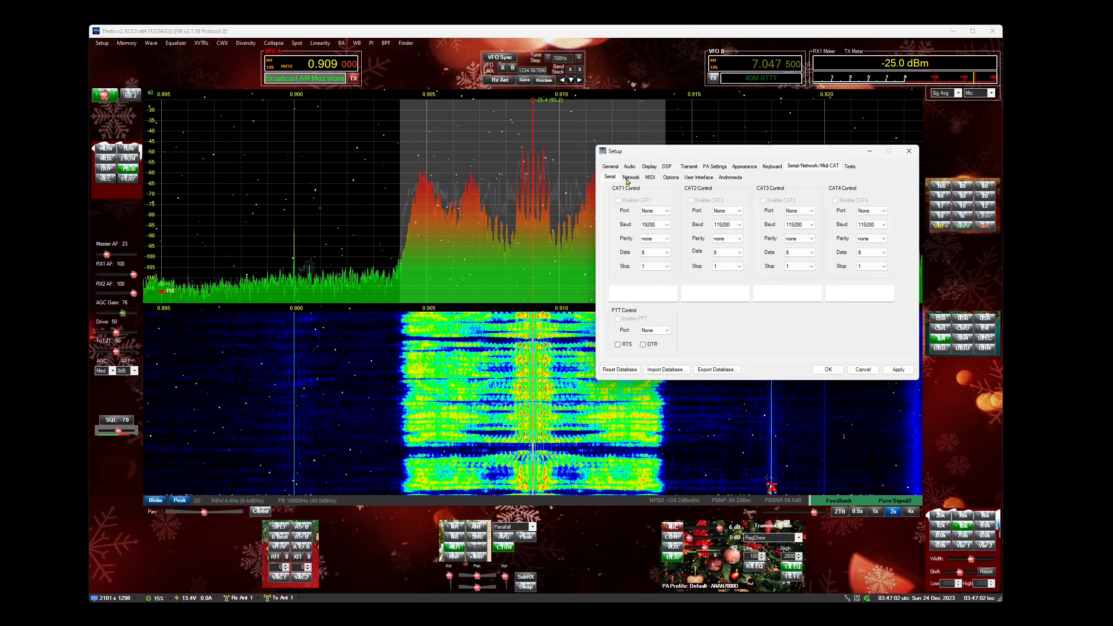
scroll(665, 211, down, 1)
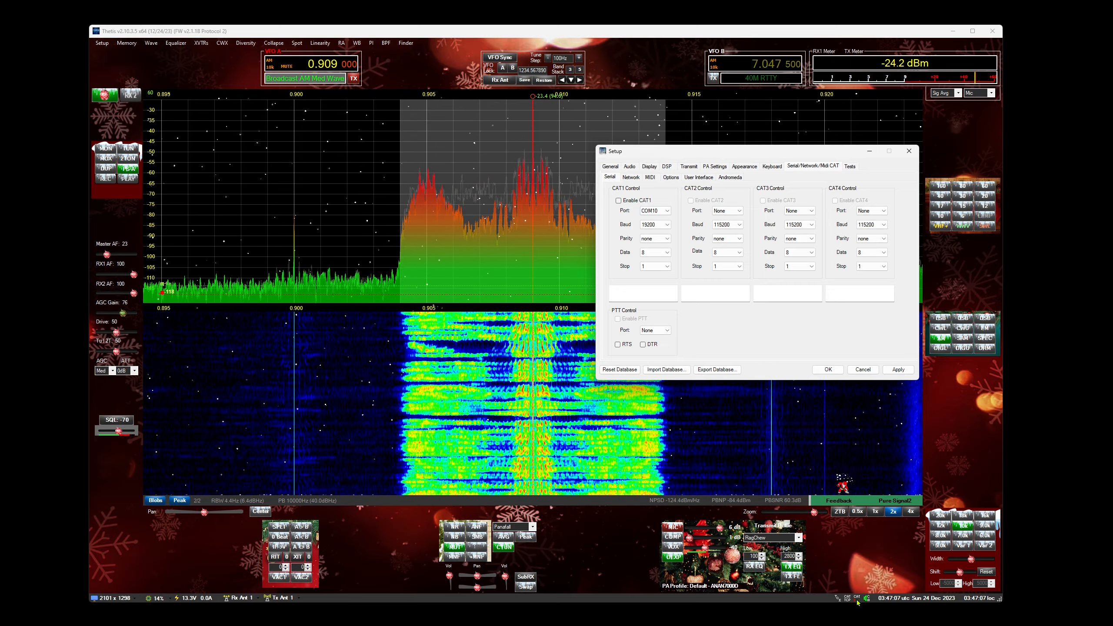
scroll(875, 212, down, 1)
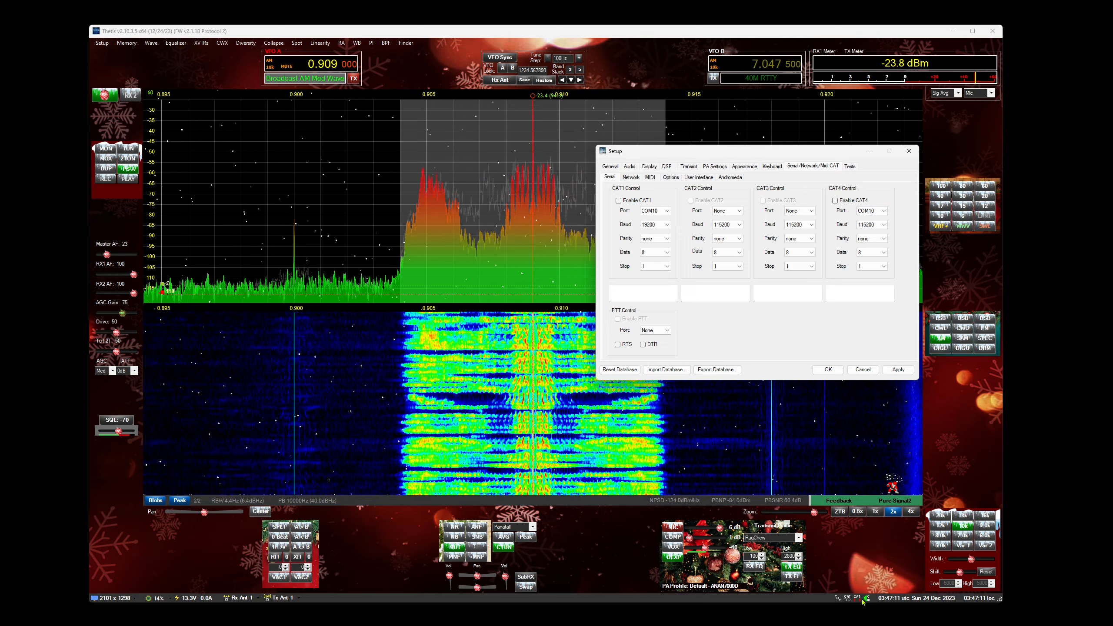
Toggle Enable CAT4 on and off, and reset the CAT4 and CAT1 ports to None.
click(839, 202)
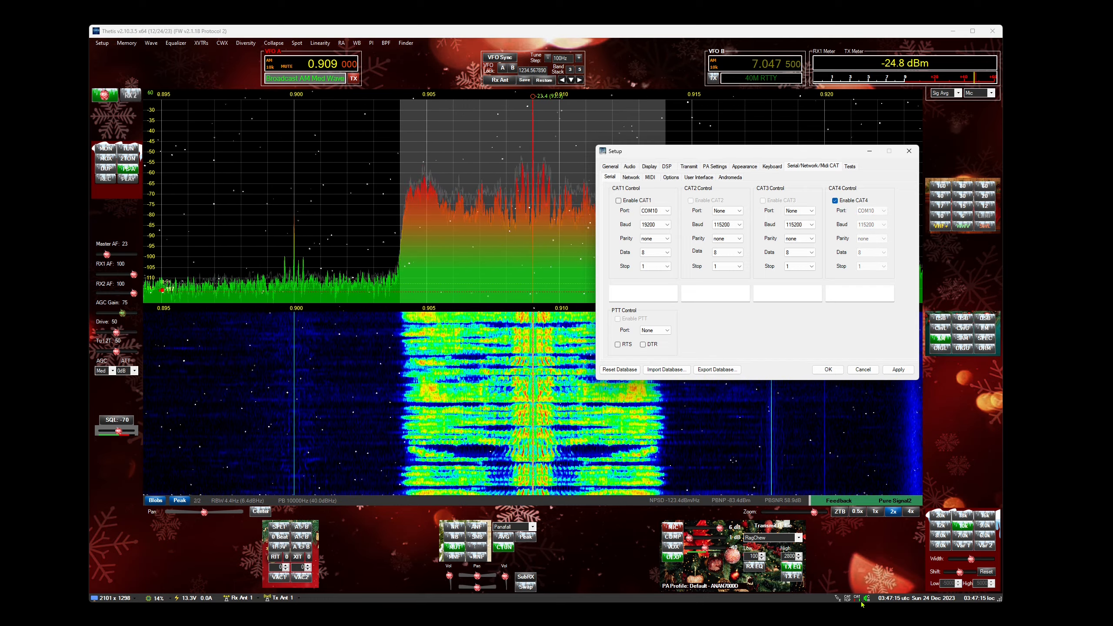
click(861, 203)
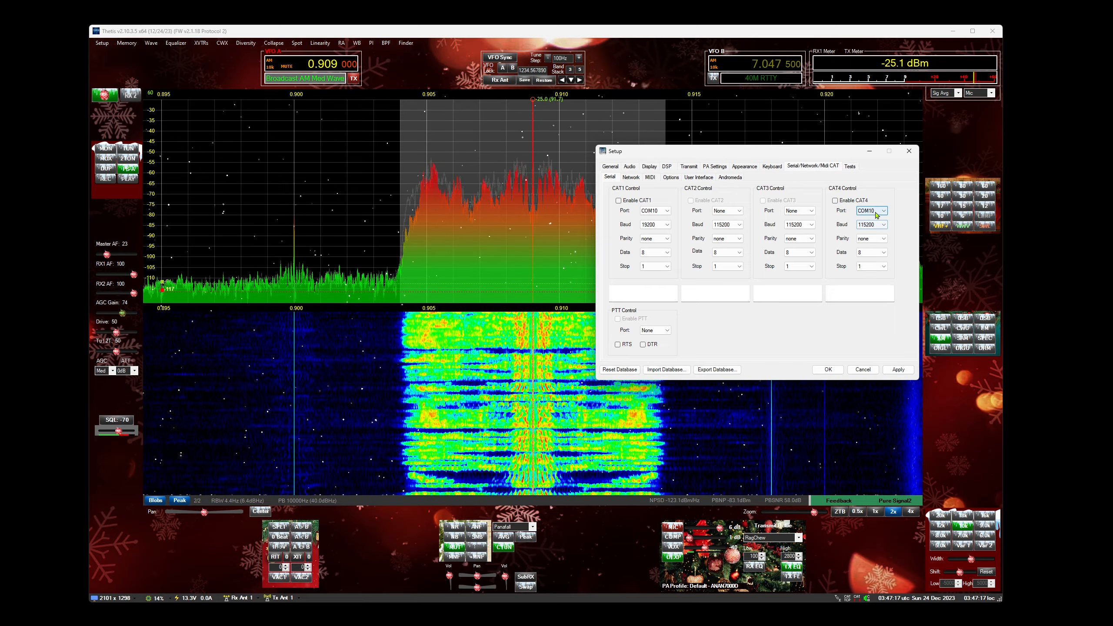
scroll(874, 212, up, 3)
scroll(662, 209, up, 3)
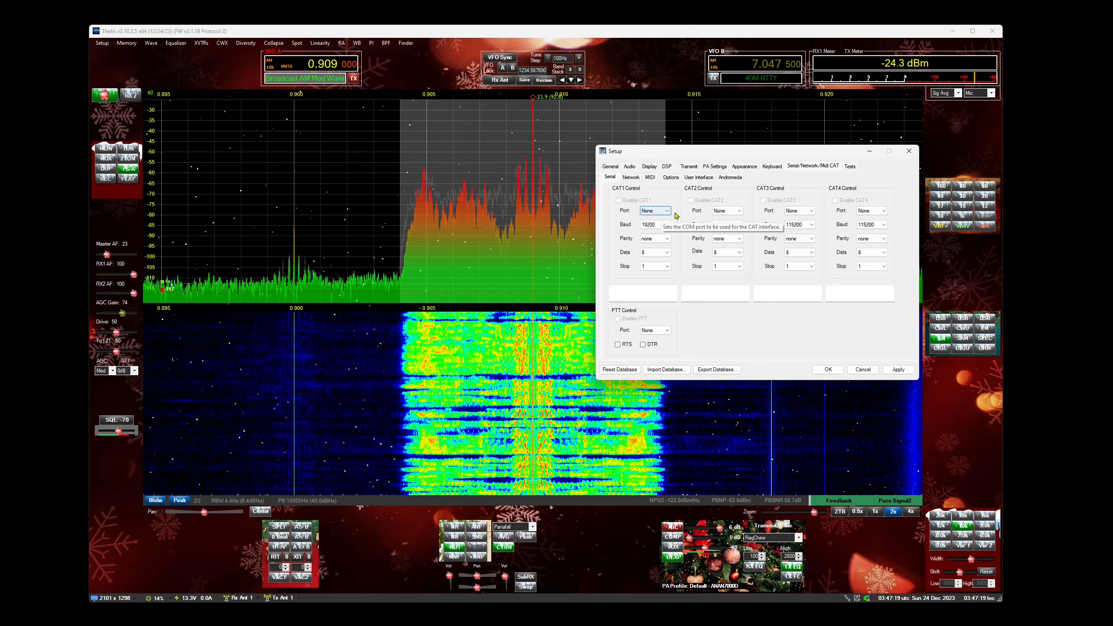
Toggle the N1MM+ Enable RX1 option and the TCI server off and on in the network settings, and close setup.
click(630, 176)
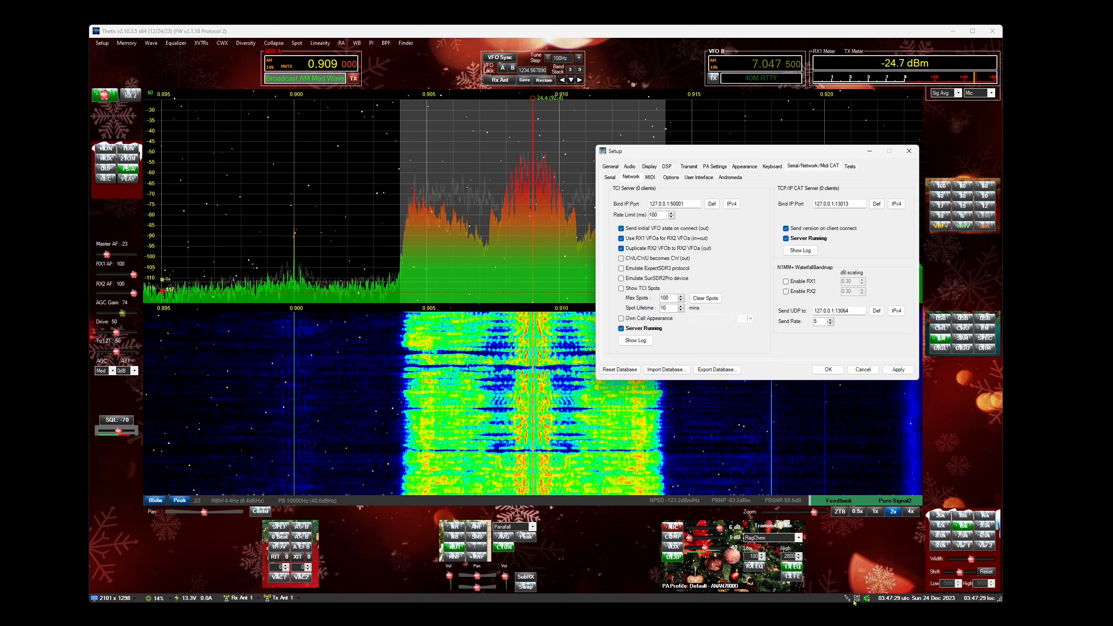
click(804, 283)
click(803, 283)
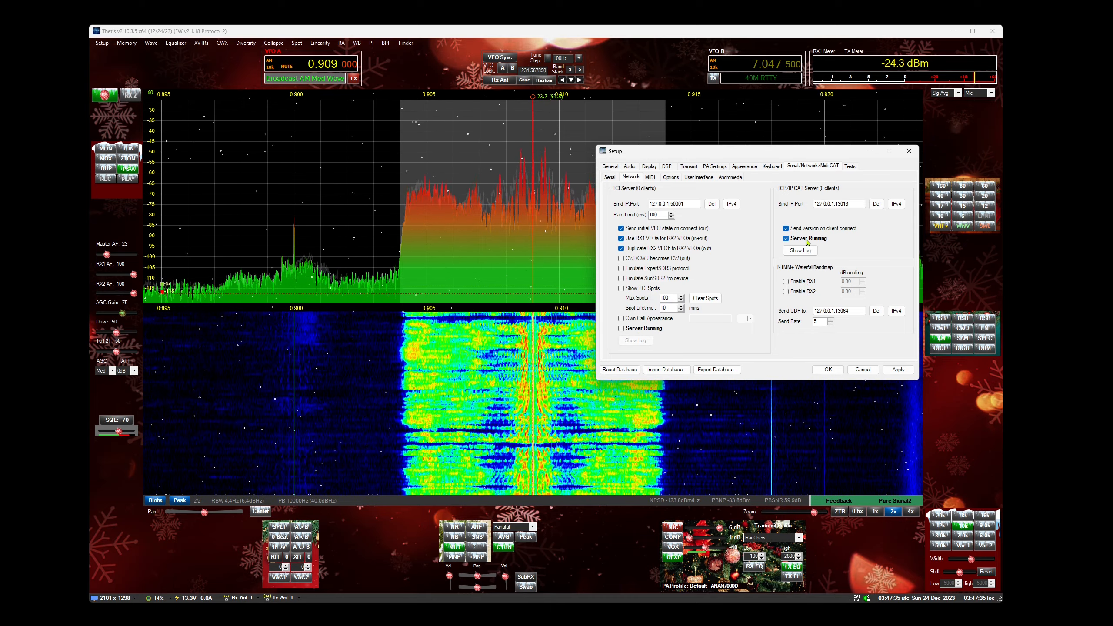
click(828, 369)
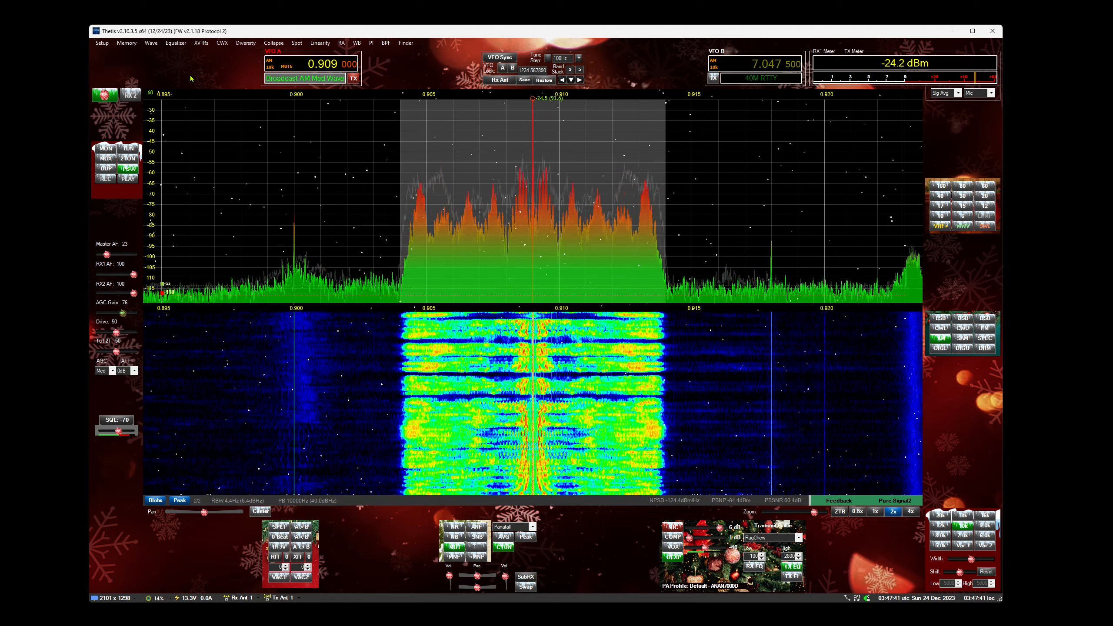
Look over the CAT options and the General Options-2 settings, including Auto Power On at start up, and close setup.
click(103, 43)
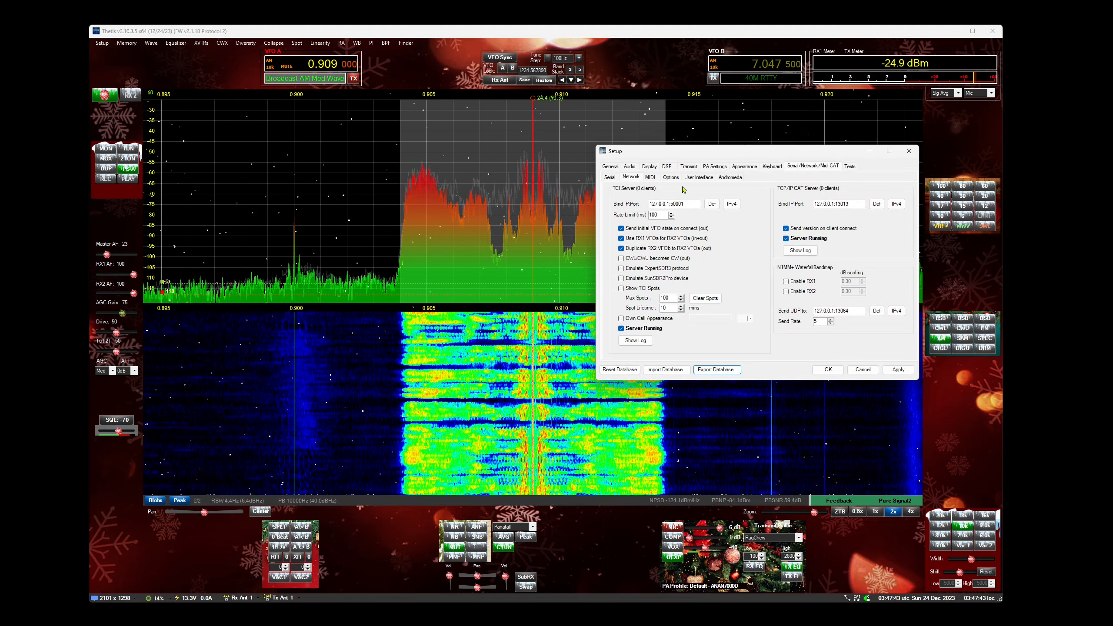
click(670, 177)
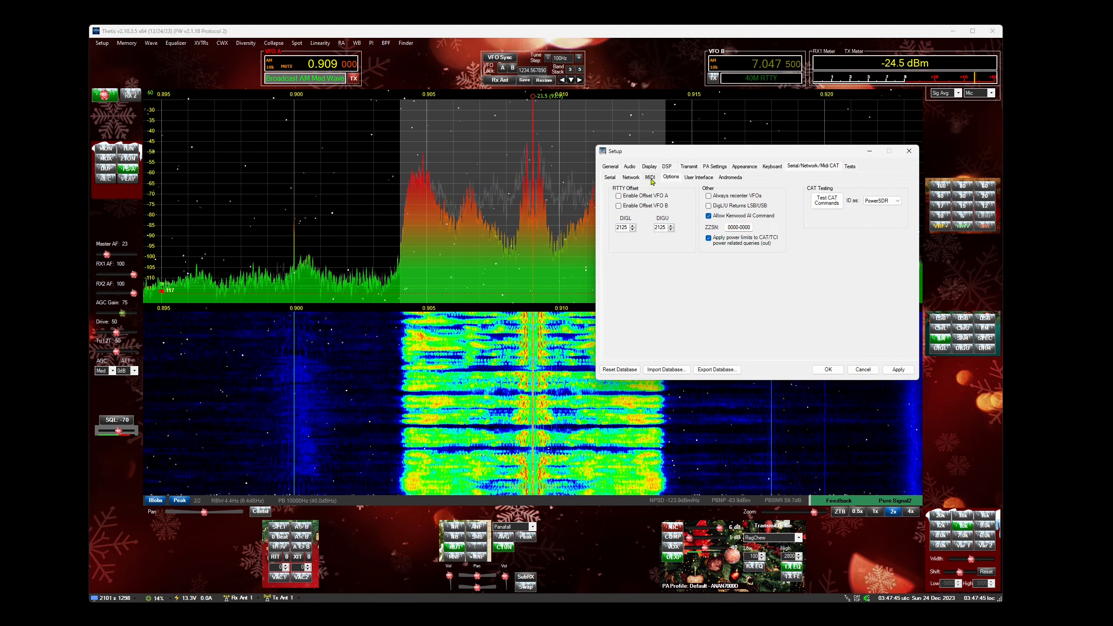
click(610, 167)
click(641, 186)
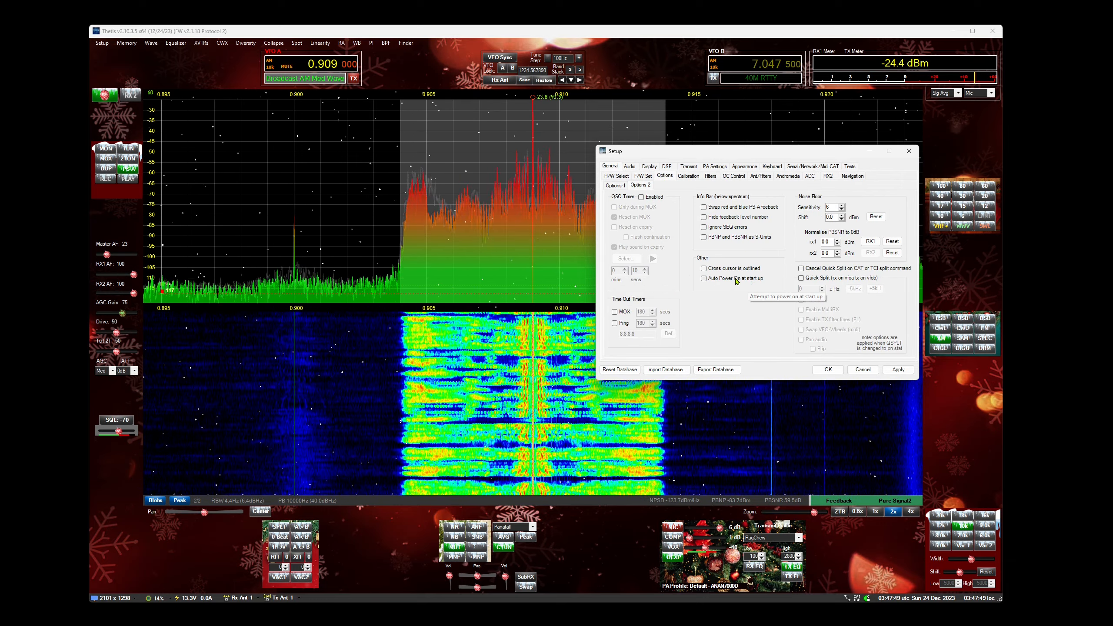
click(909, 152)
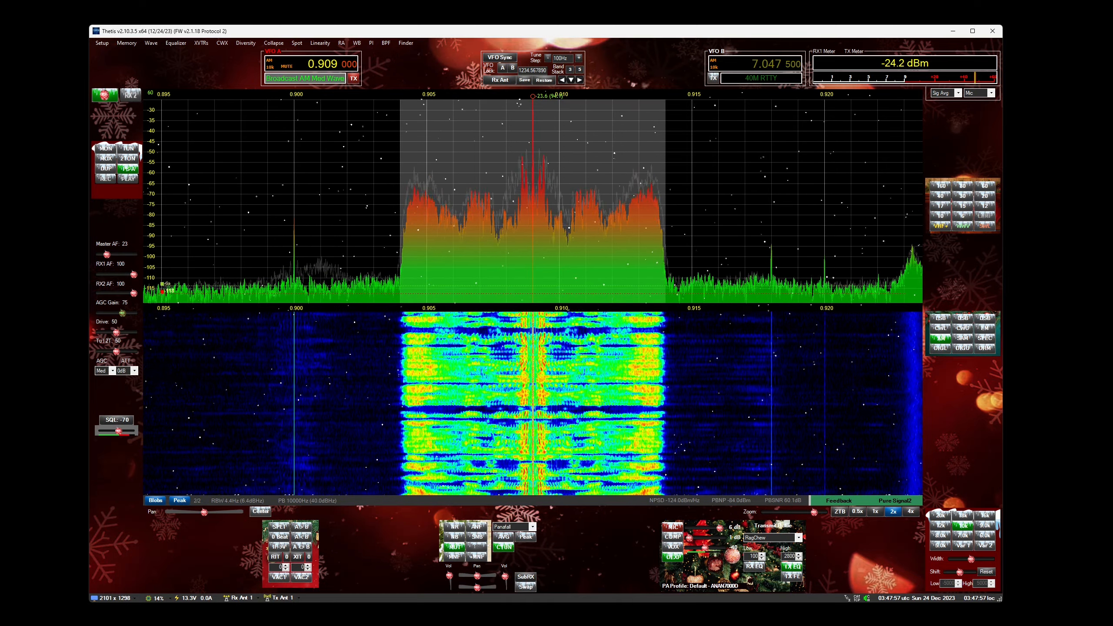
Look over the RX 1 and RX 2 display settings in setup, including the waterfall options, and close setup.
click(102, 43)
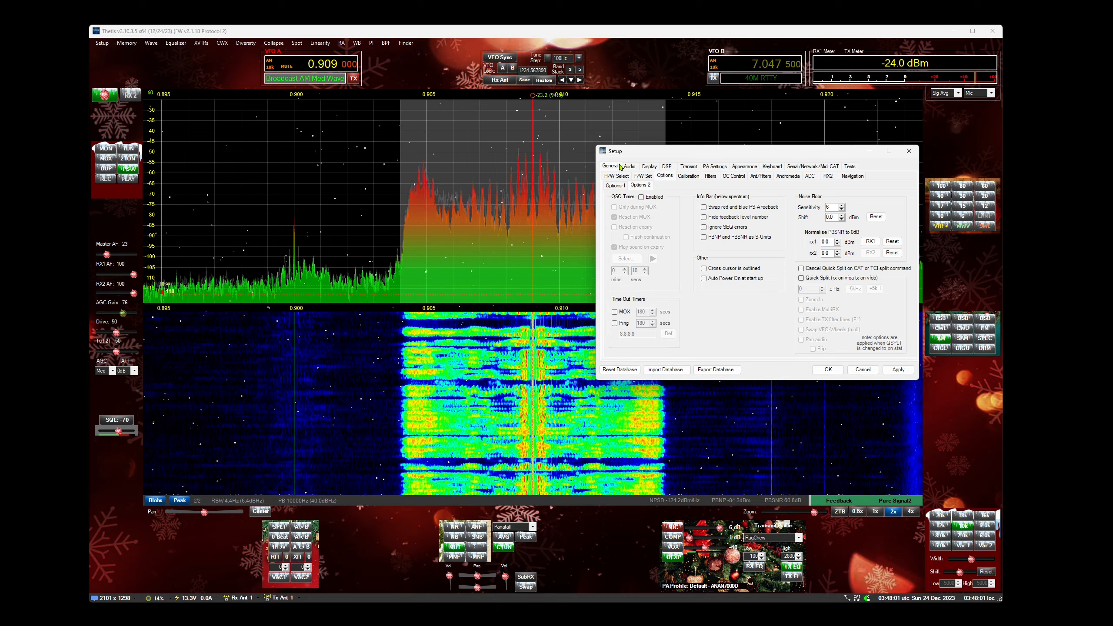
click(650, 166)
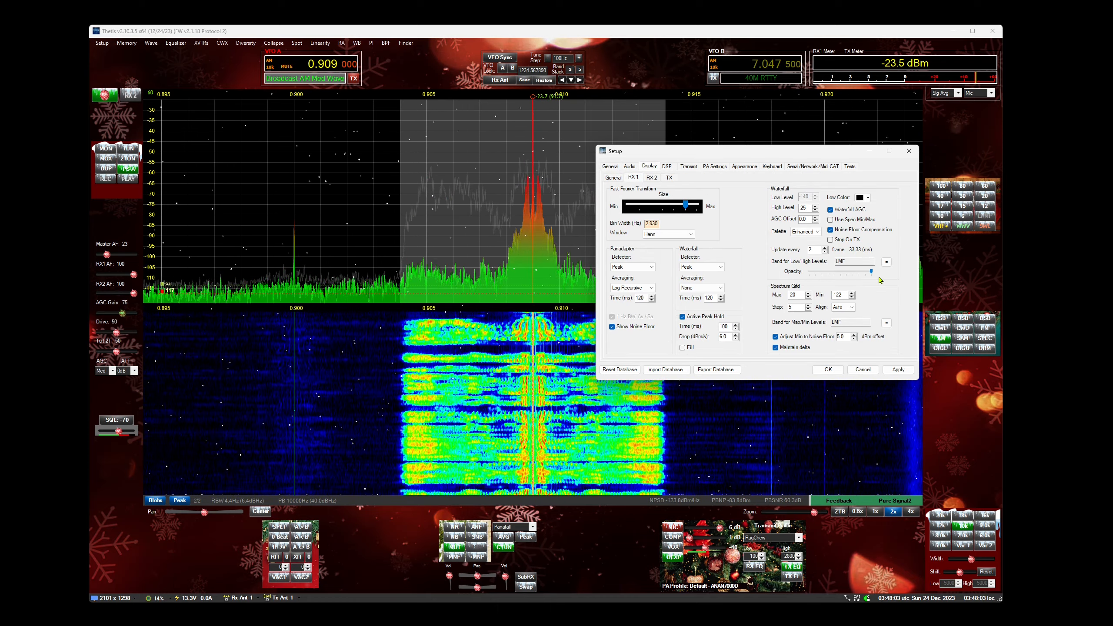
click(652, 177)
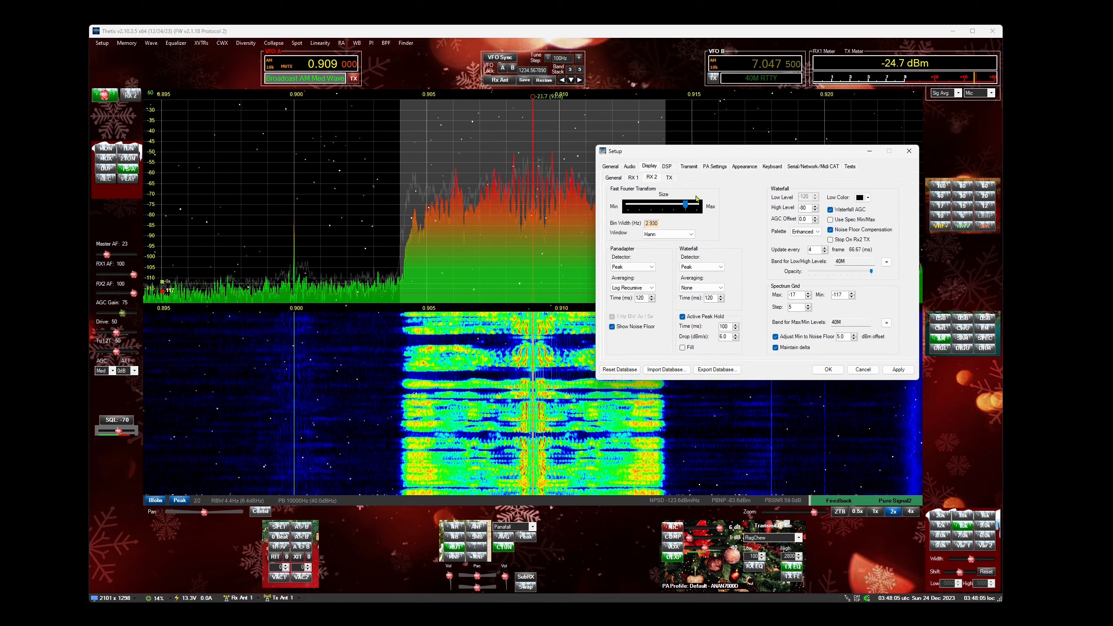
click(632, 178)
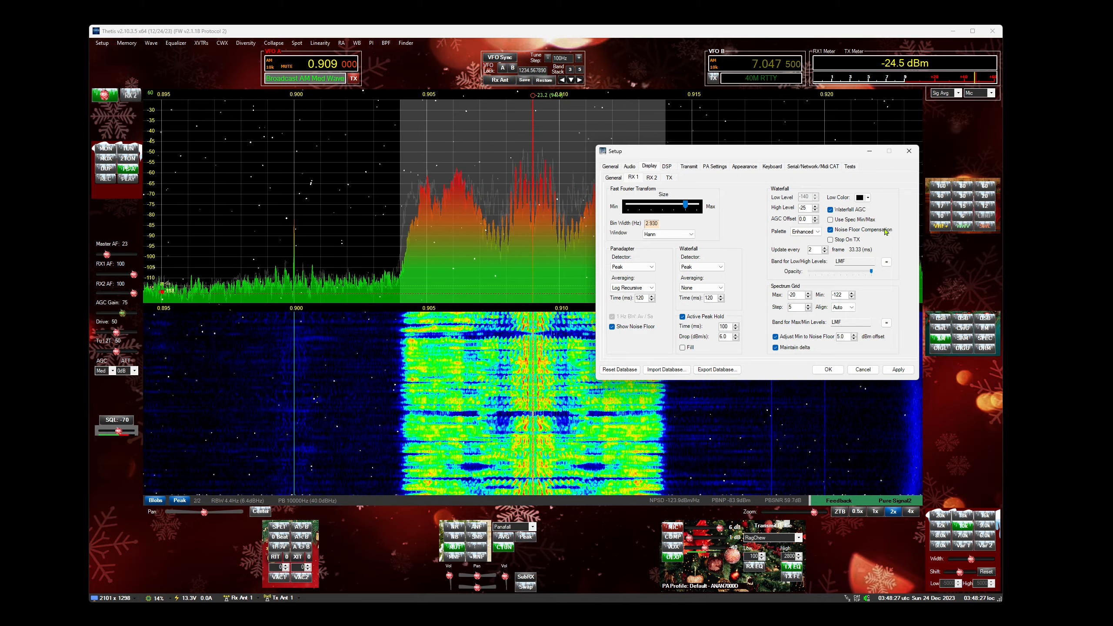
click(909, 151)
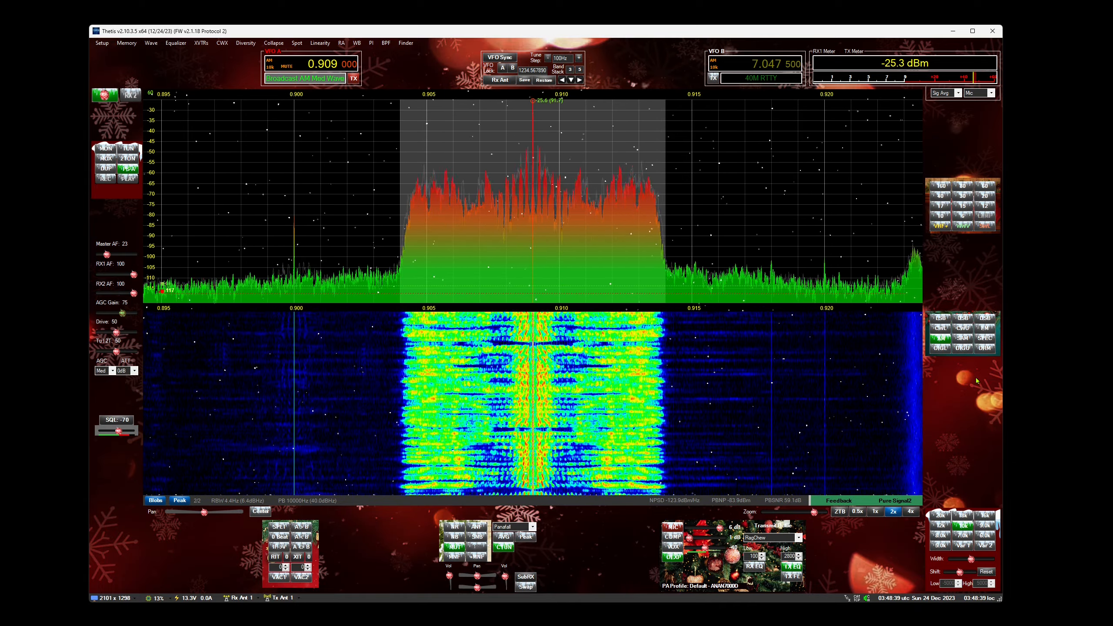
In the transmit settings, lower the transmit filter's high limit to 2790, restore it to 2800, and close setup.
click(100, 43)
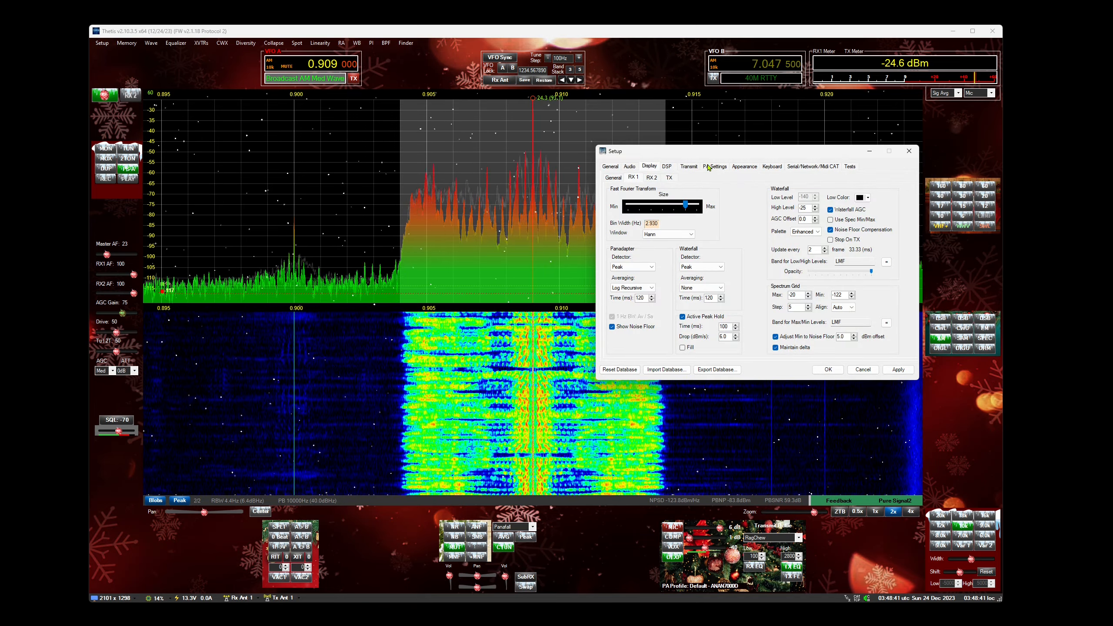
click(690, 166)
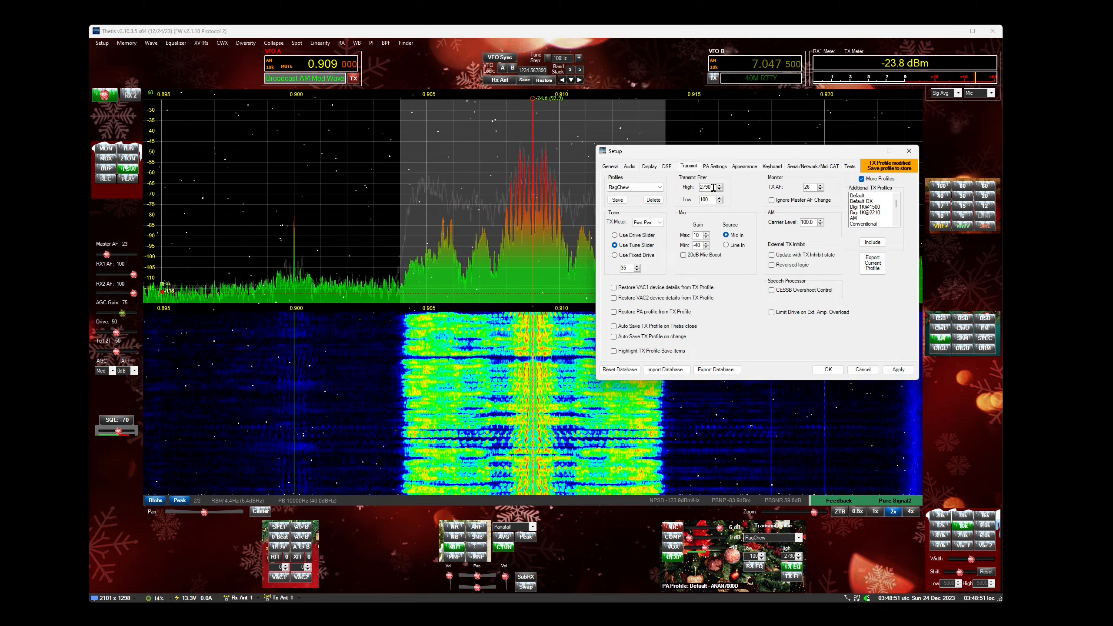
click(719, 185)
click(907, 151)
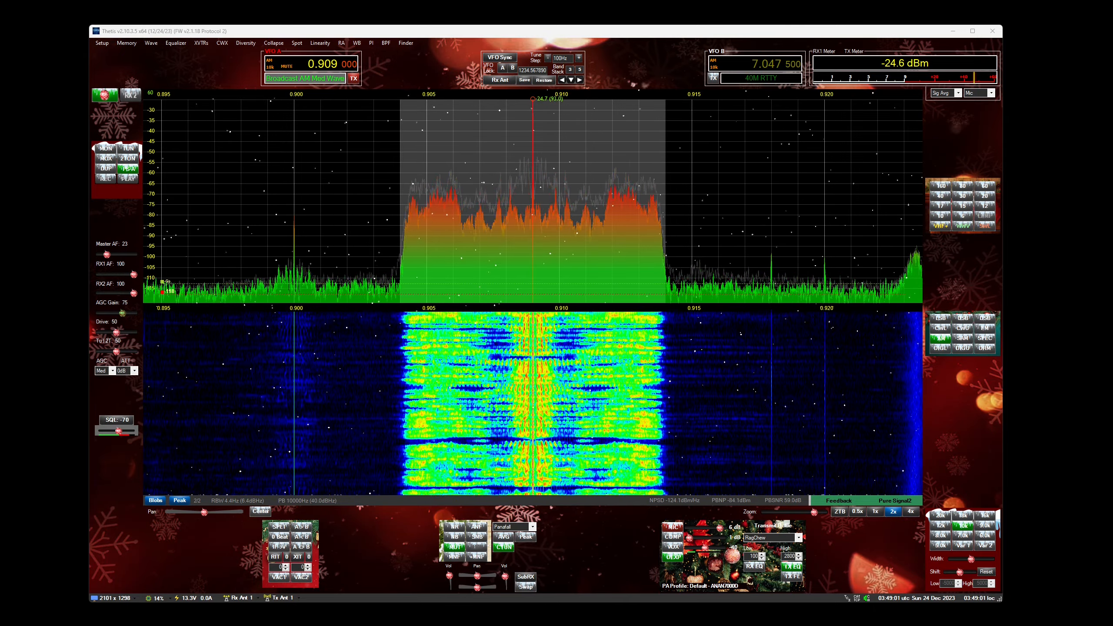
Examine the OC Control settings, including the USB/BCD Cable option, and close setup.
click(102, 42)
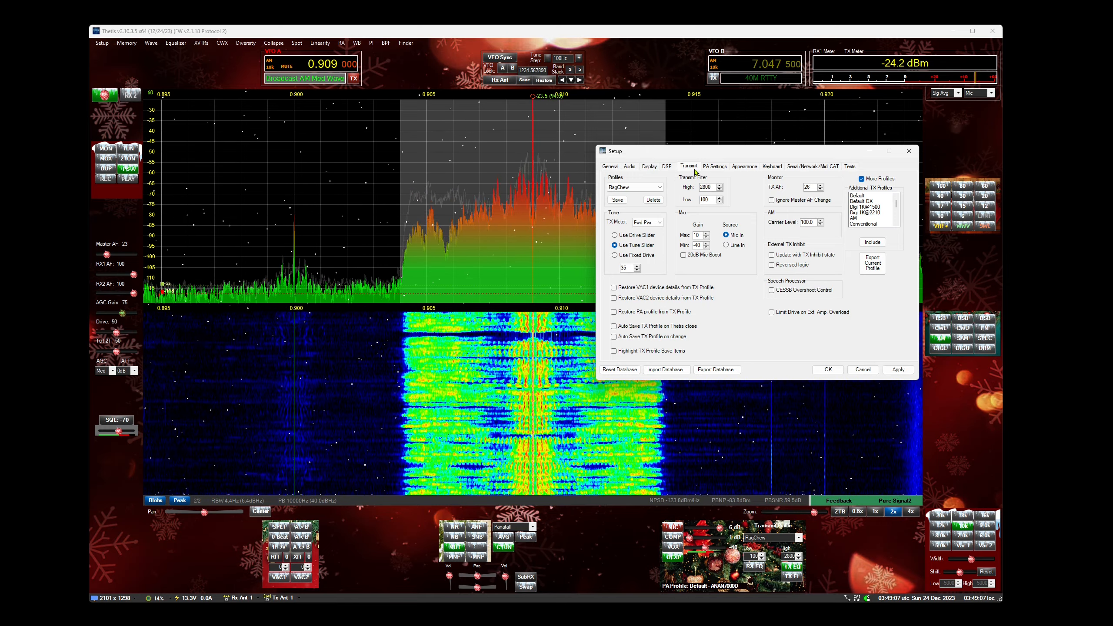
click(617, 166)
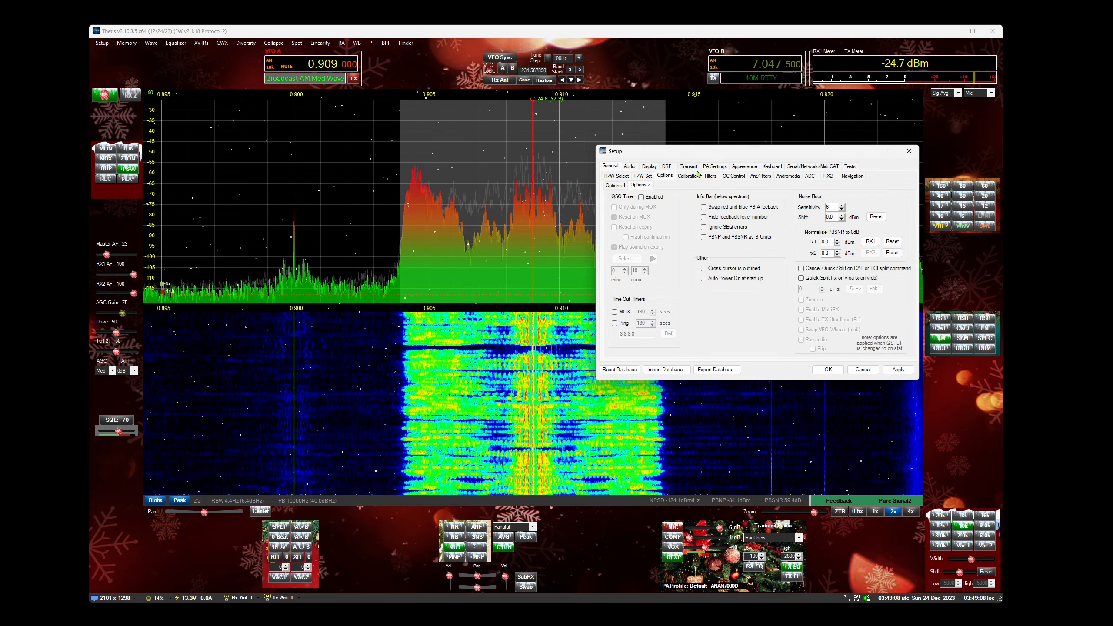
click(736, 176)
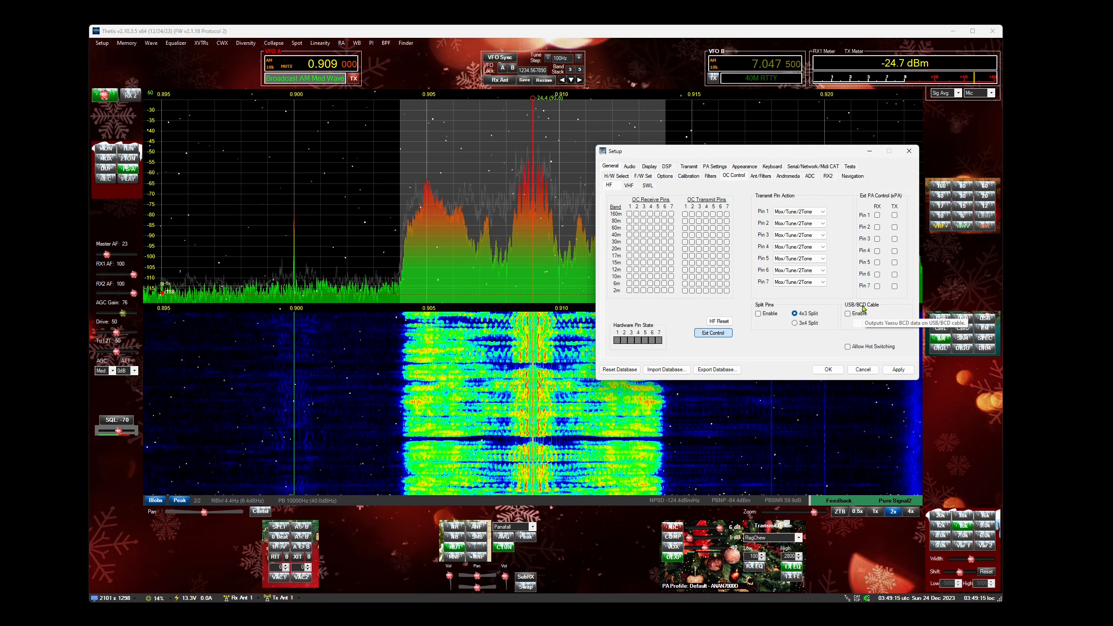
click(909, 153)
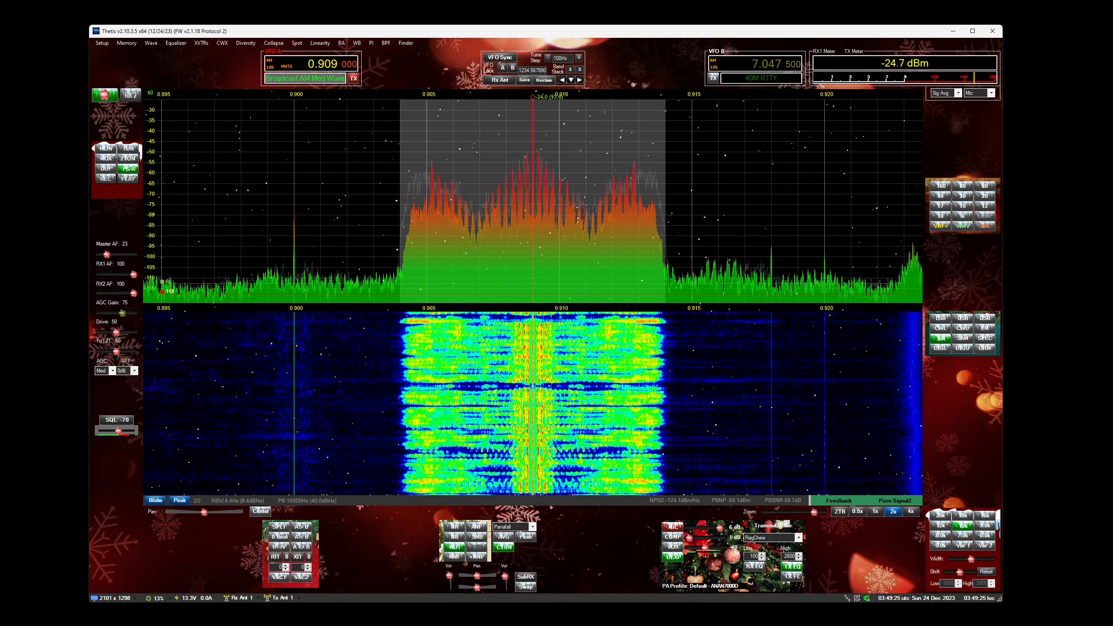
Open the diversity Phasing Control window, move it over the spectrum to examine its gain and phase options, and close it.
click(246, 43)
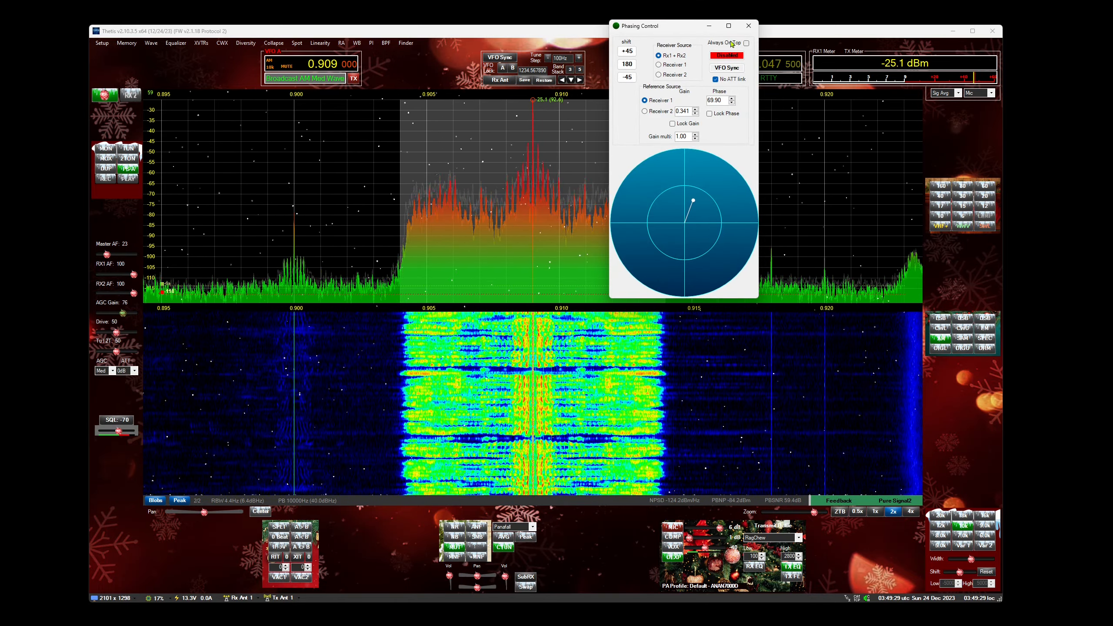
drag(691, 28, 753, 165)
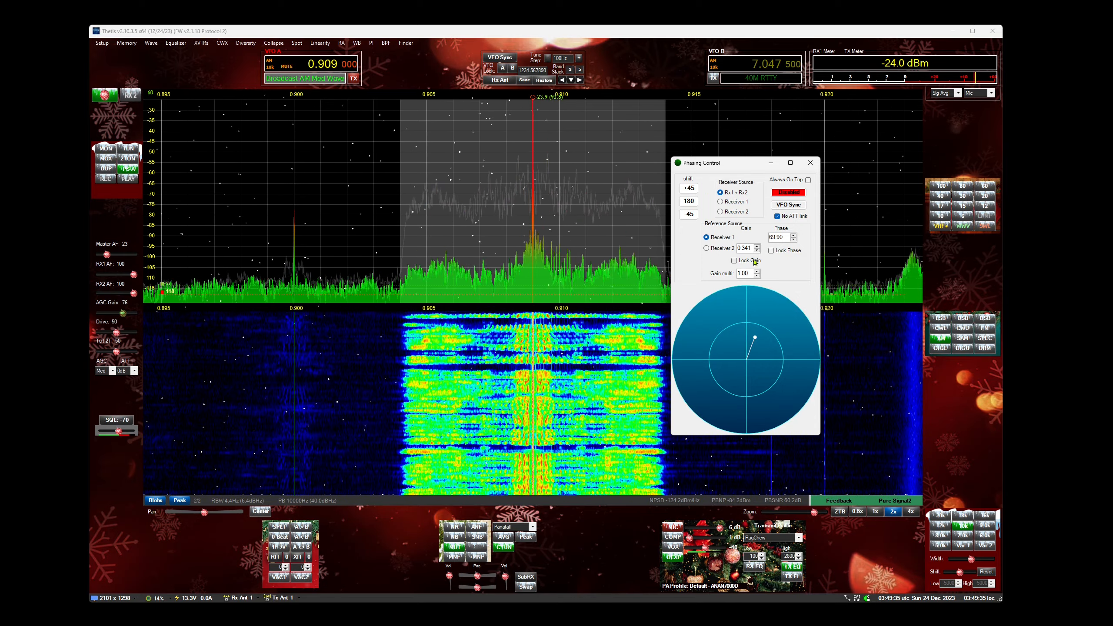
click(810, 164)
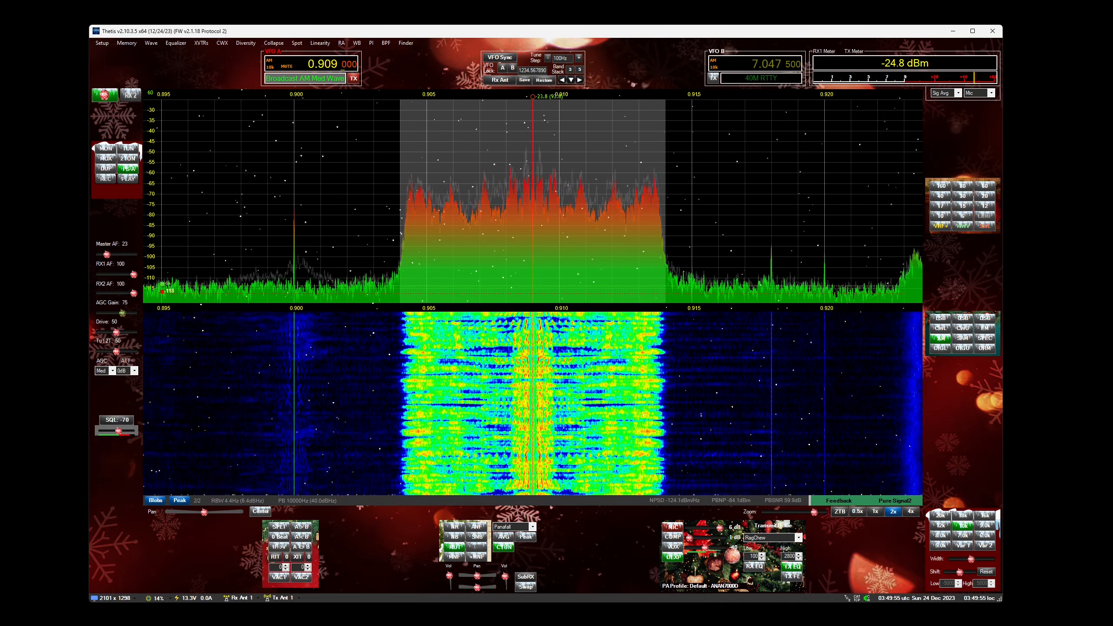
Look over the general display settings, including the scope, multimeter and DirectX options, and close setup.
click(102, 43)
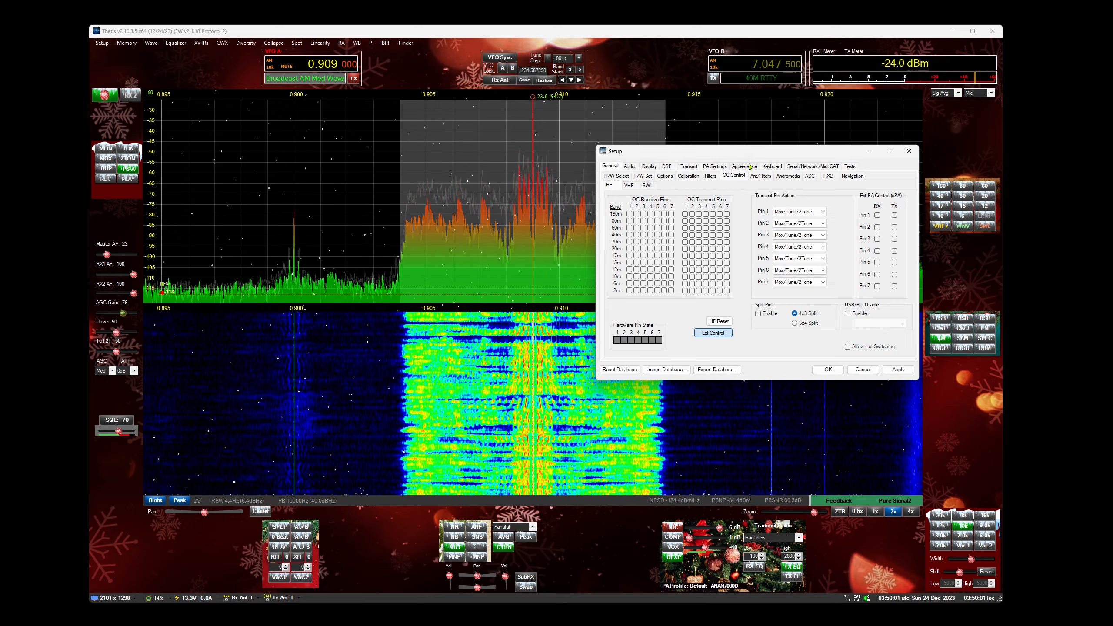
click(650, 166)
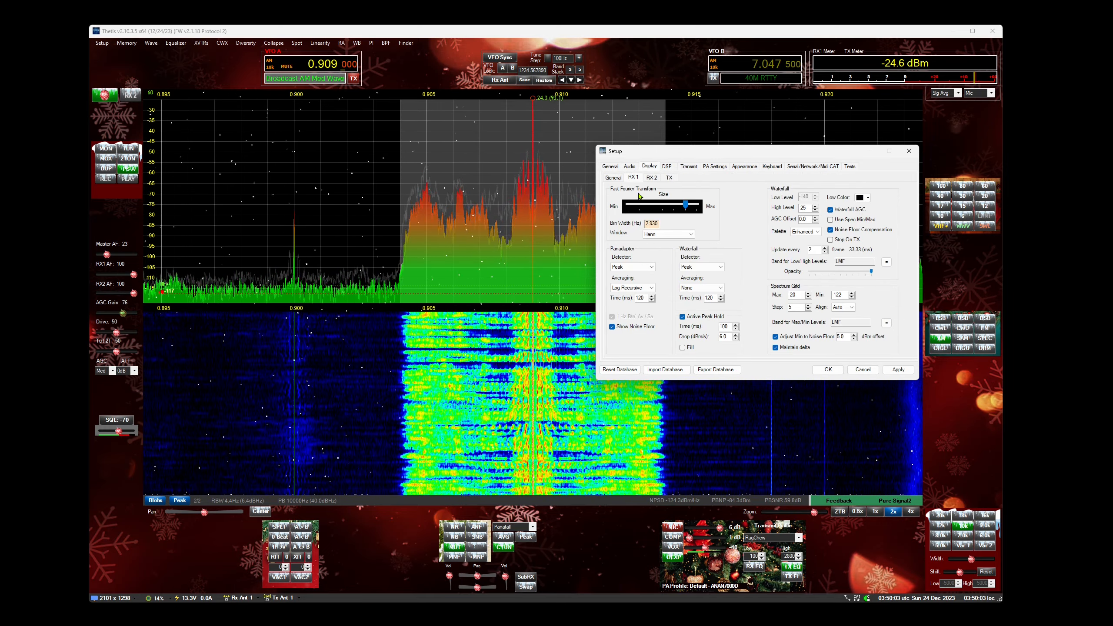
click(613, 177)
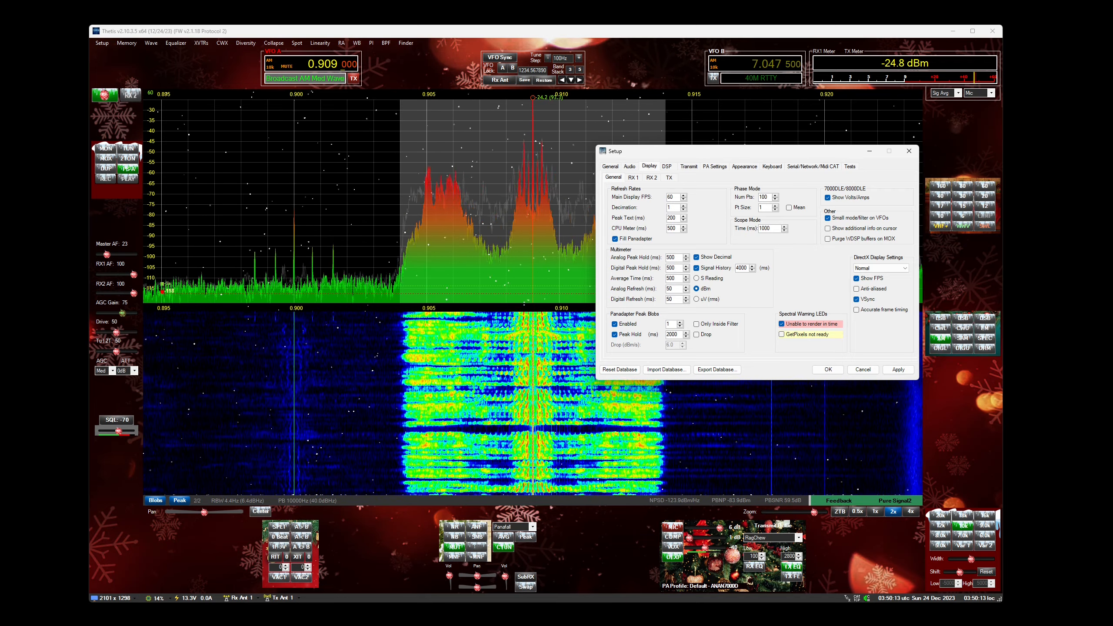
click(828, 369)
Switch the receiver display to Scope, then Panascope, and return it to Panafall.
click(513, 527)
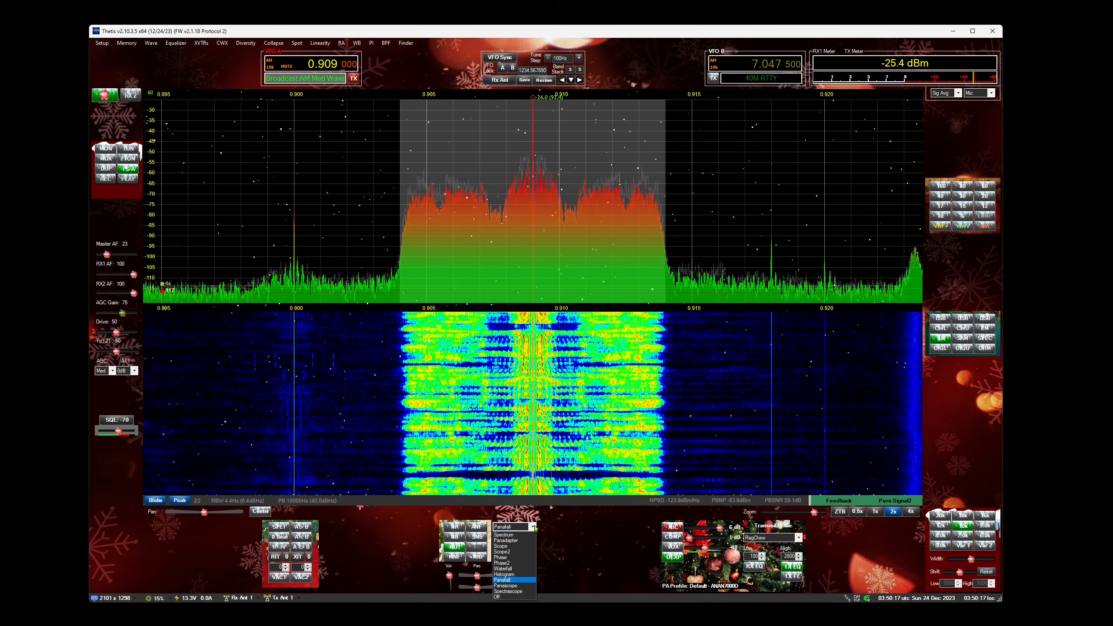
click(519, 546)
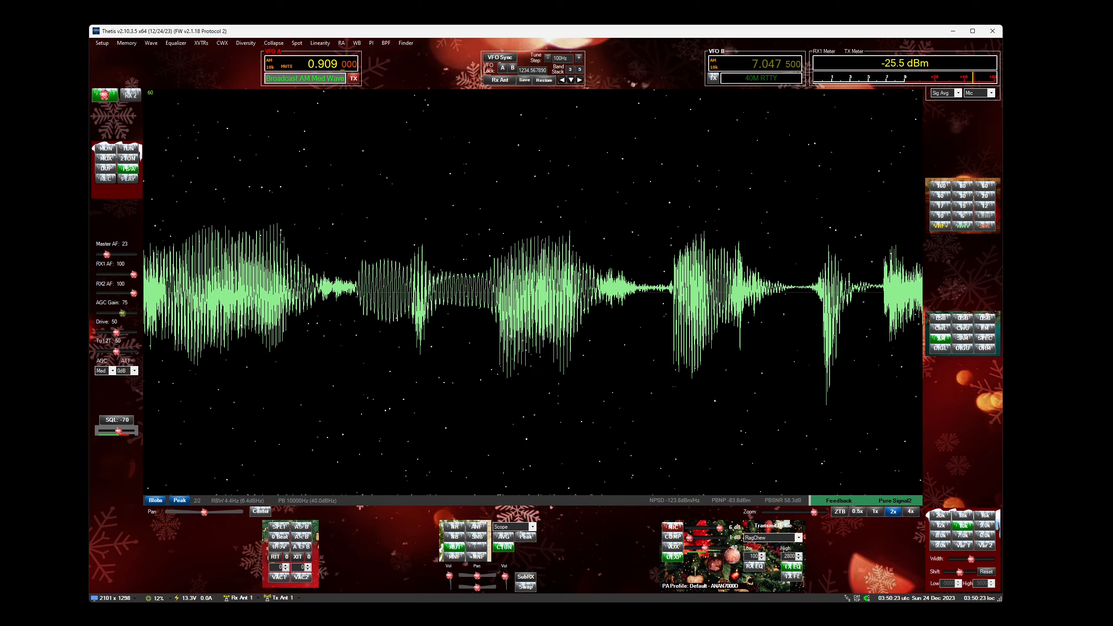
click(532, 527)
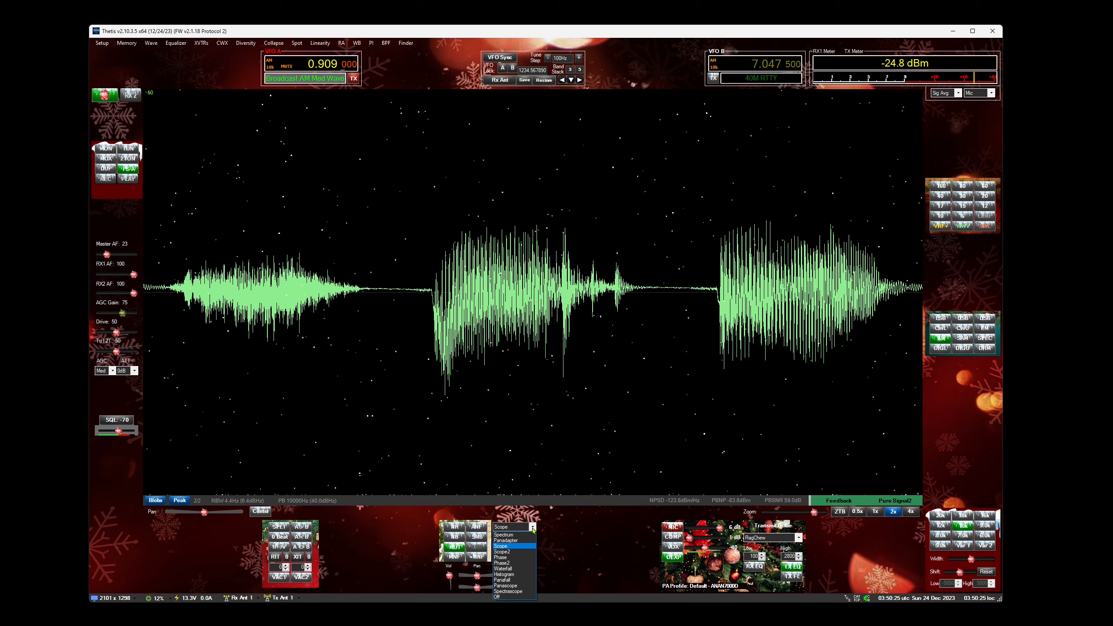
click(516, 585)
click(532, 526)
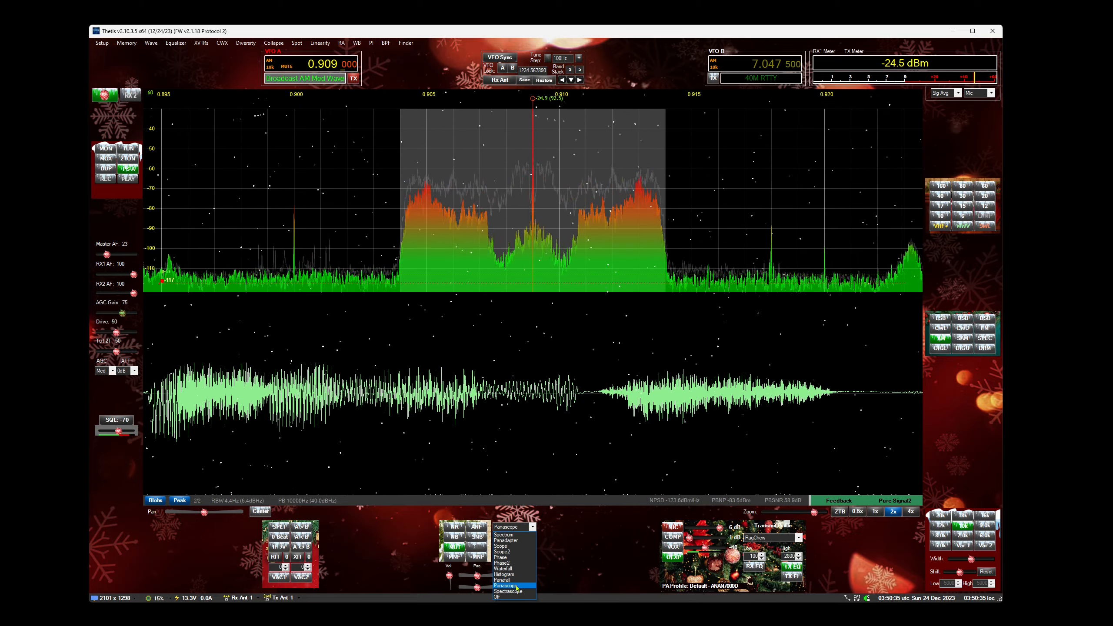
click(502, 580)
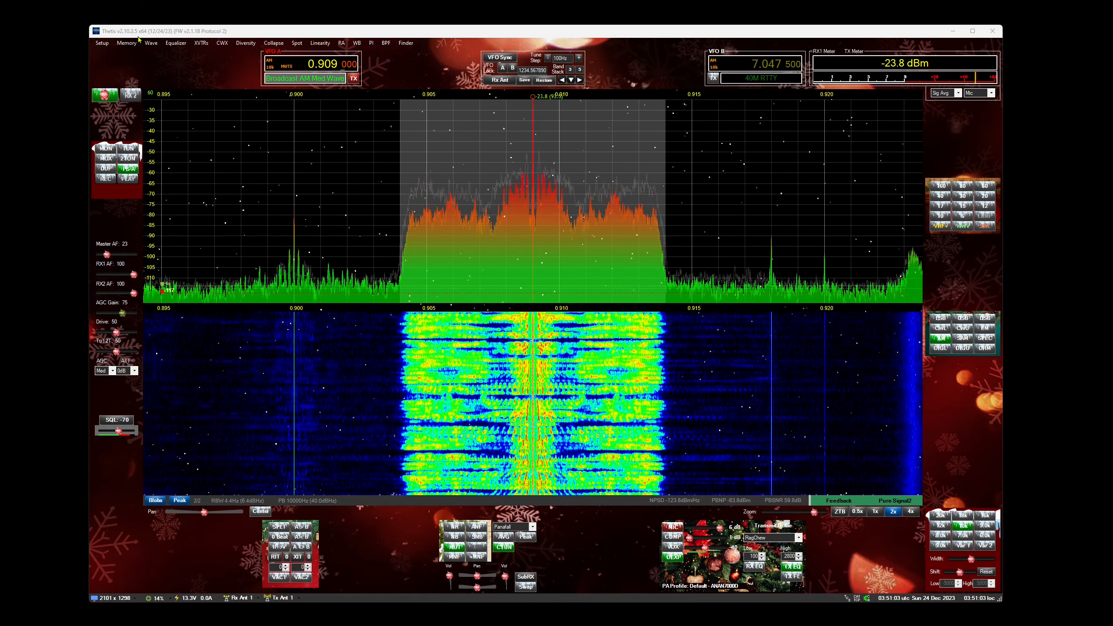
Check and close the Wave File Controls window, and lower RX1 AF to 0 before setting it to 65.
click(154, 46)
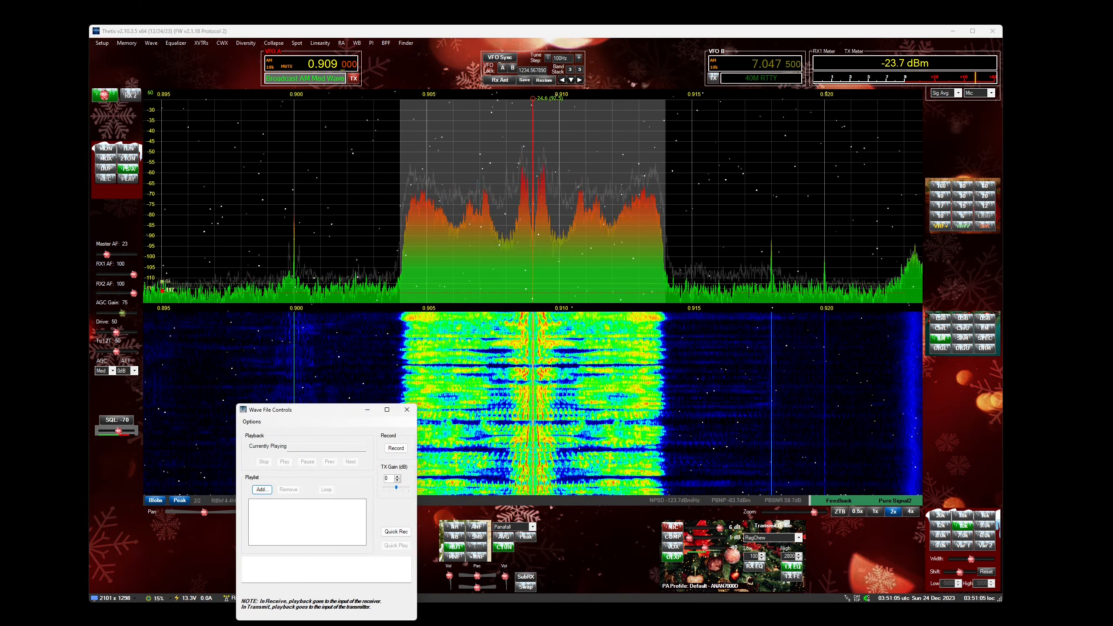
click(401, 413)
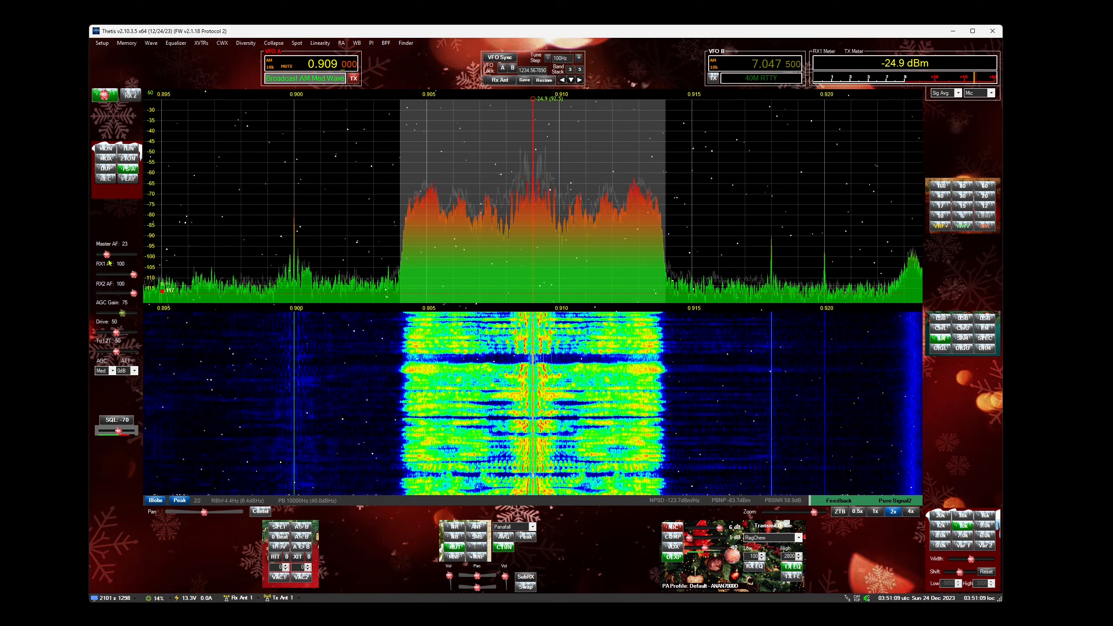
drag(132, 274, 99, 275)
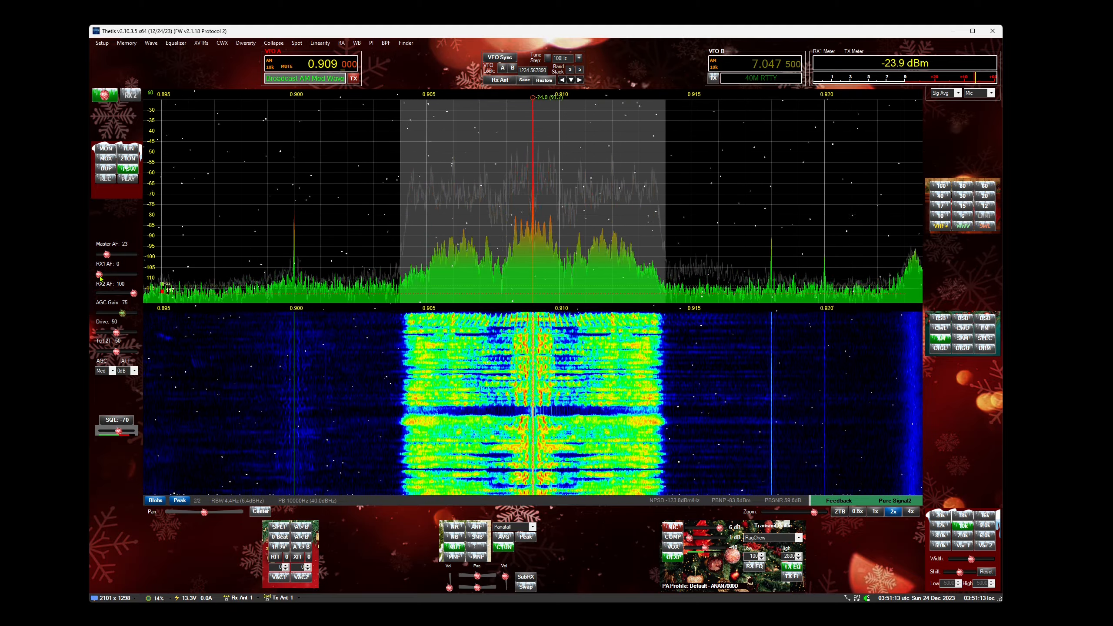
drag(99, 275, 120, 282)
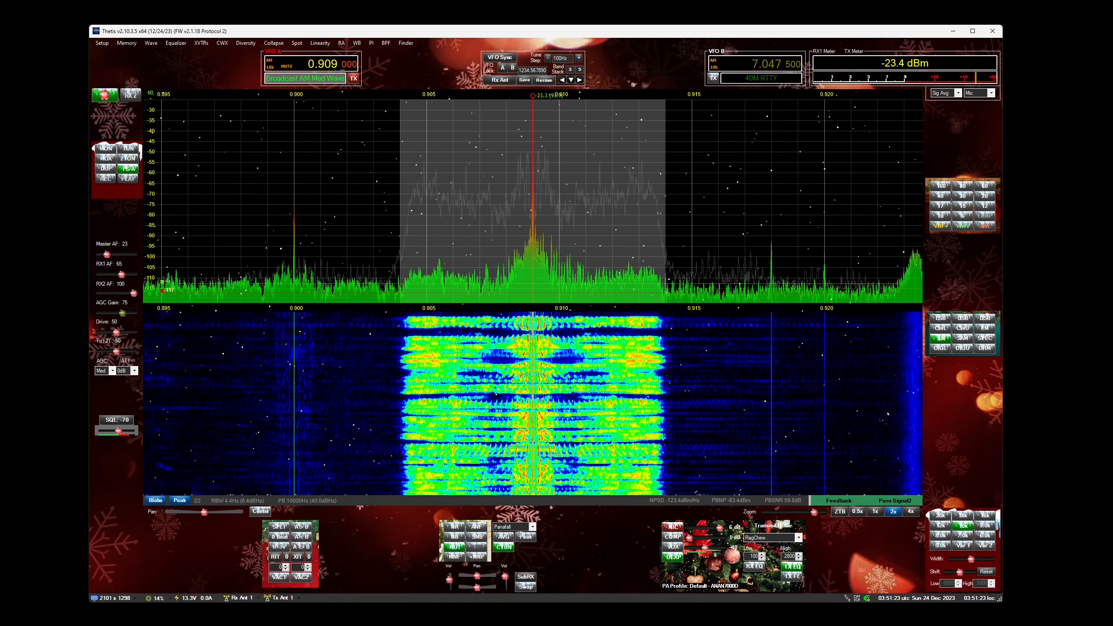
Open the Finder search window, move it over the spectrum to view its options, and close it.
click(406, 44)
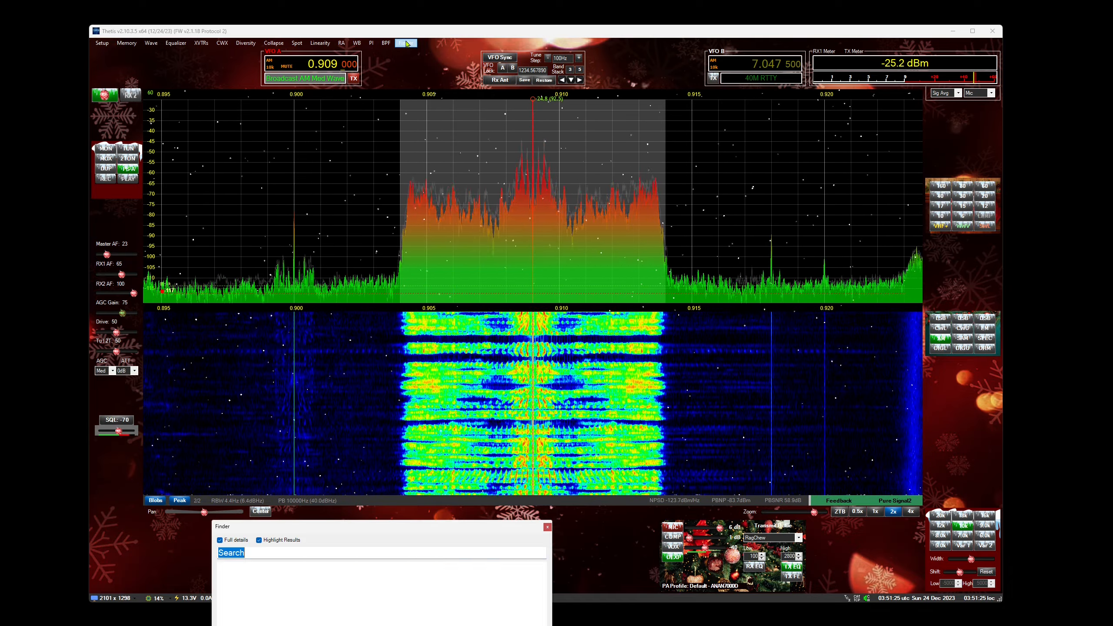
drag(387, 532, 431, 226)
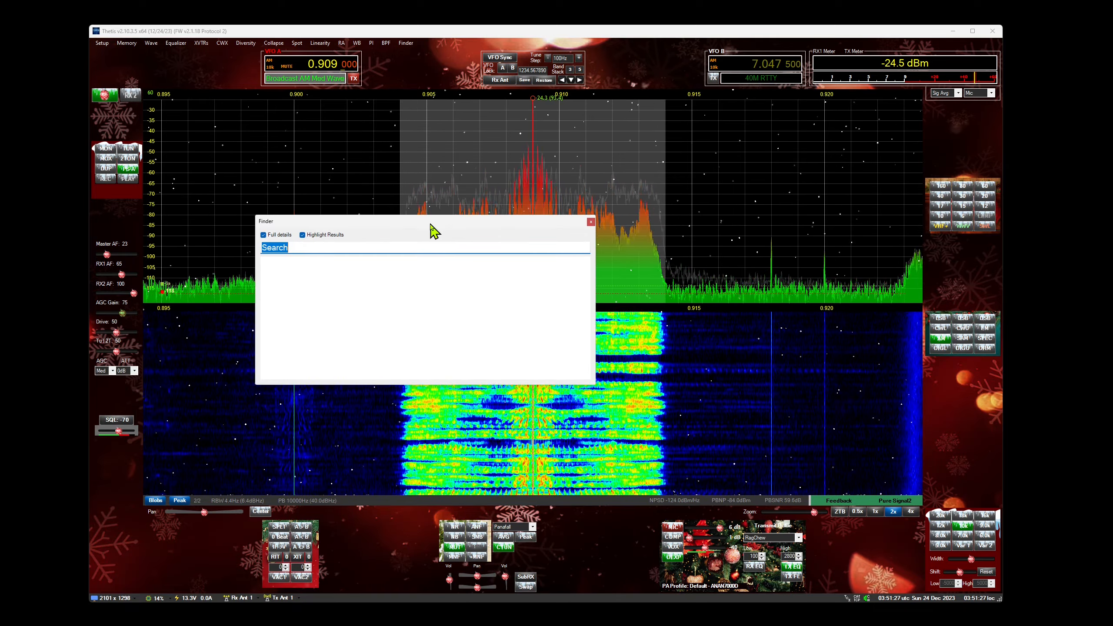
click(590, 222)
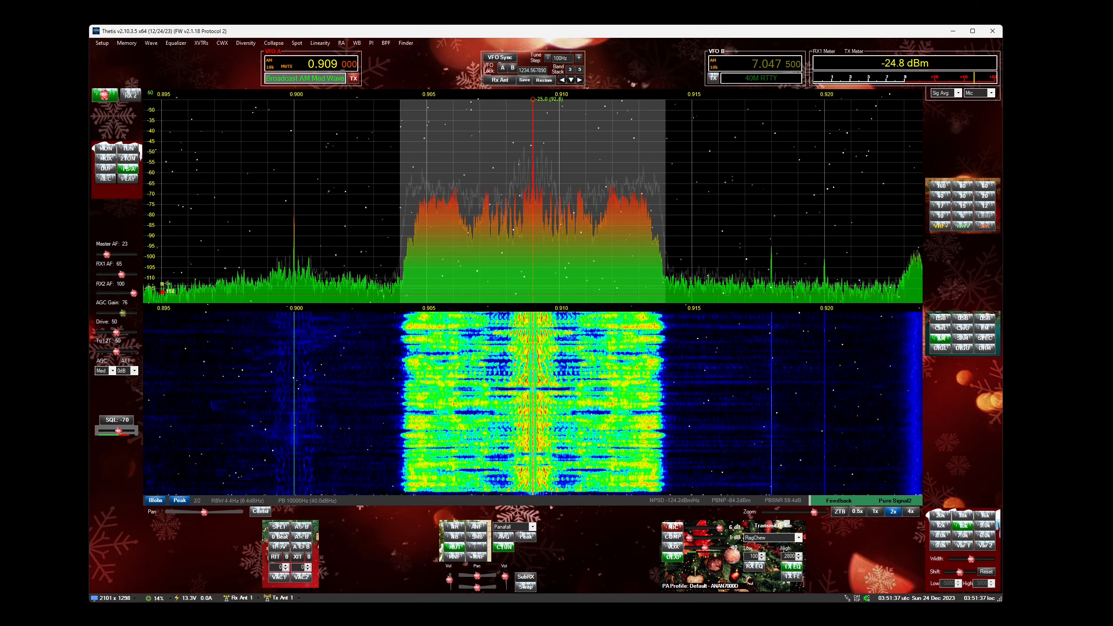
Select the skin server "OE3IDE's various skins" in the appearance settings and refresh its skin list.
click(102, 42)
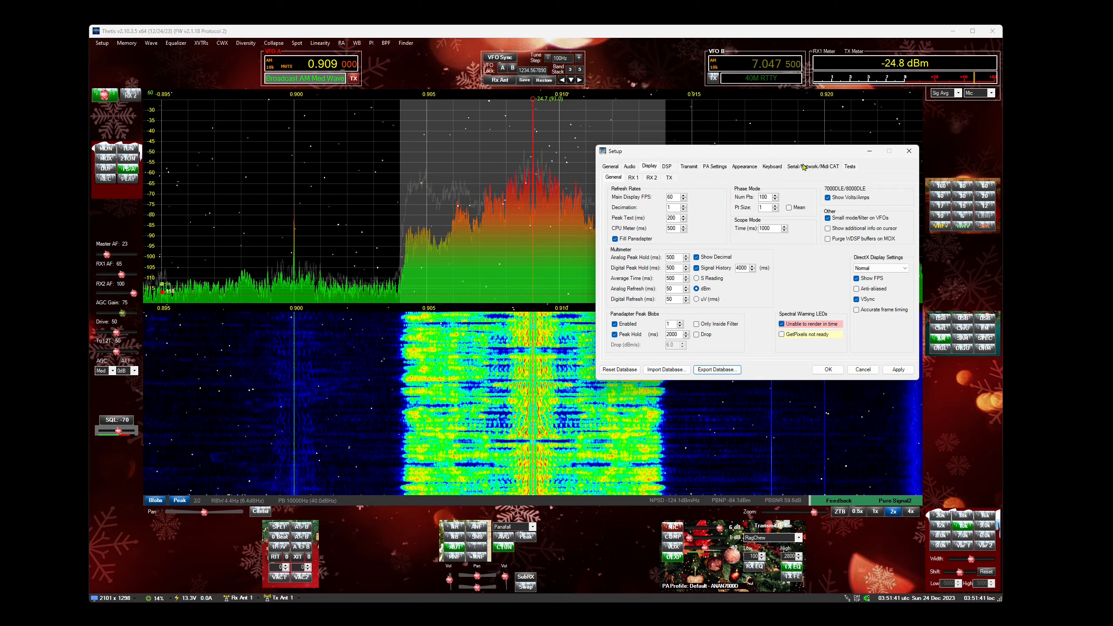
click(610, 167)
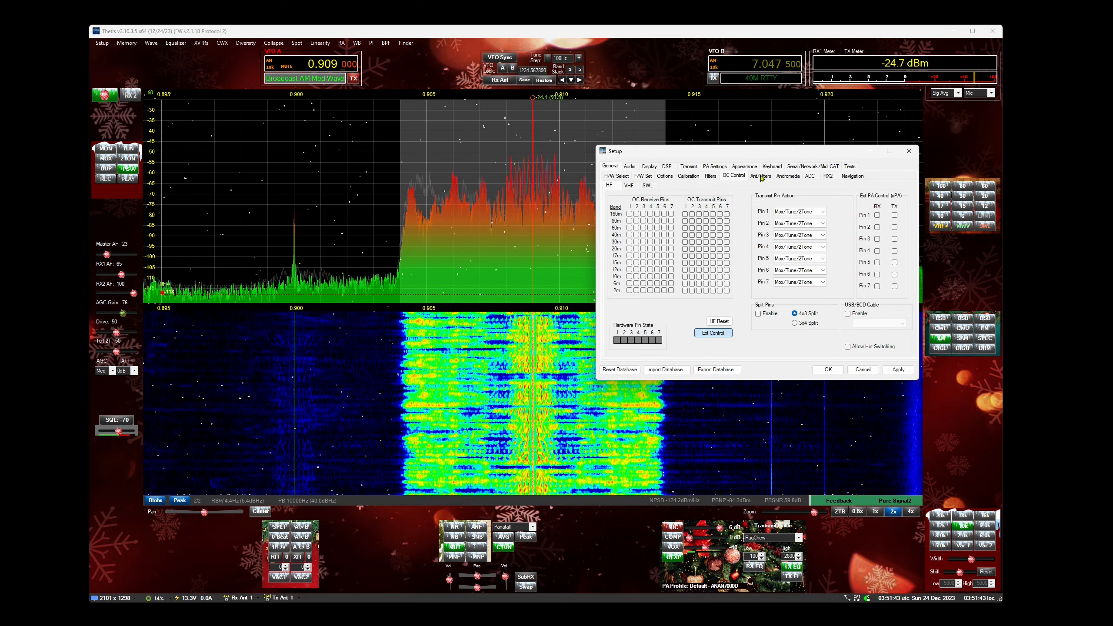
click(747, 167)
click(780, 177)
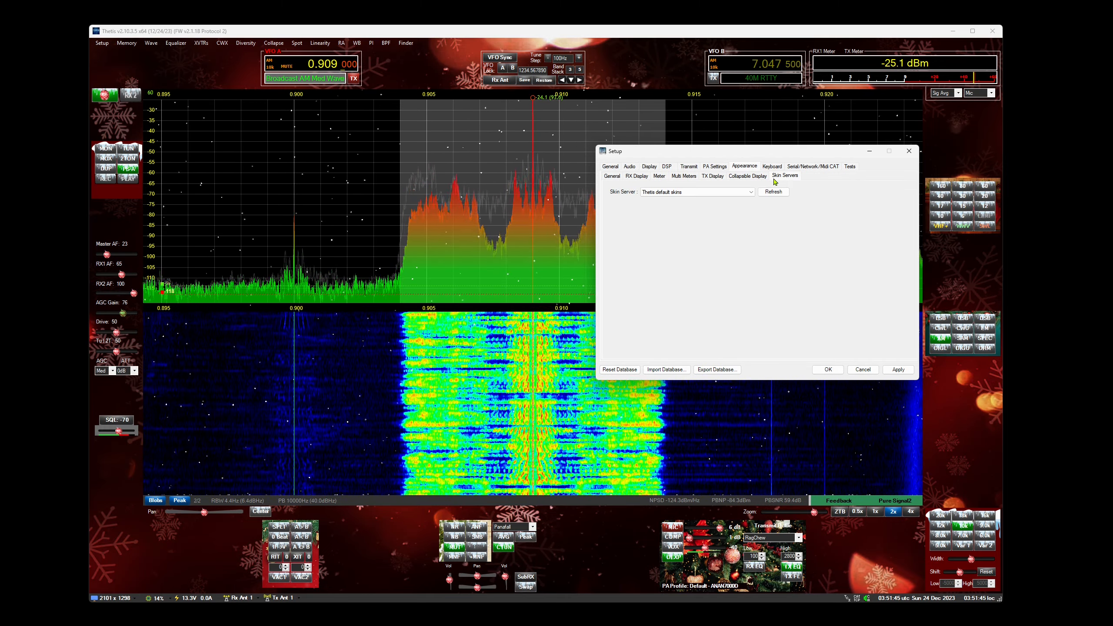
click(739, 193)
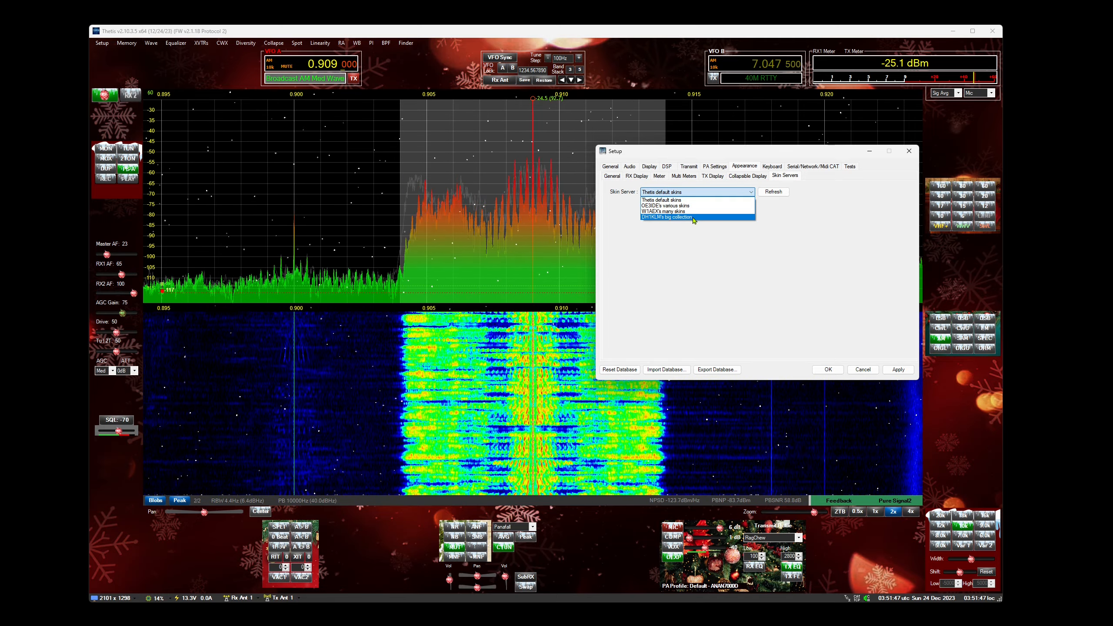
click(745, 206)
click(776, 193)
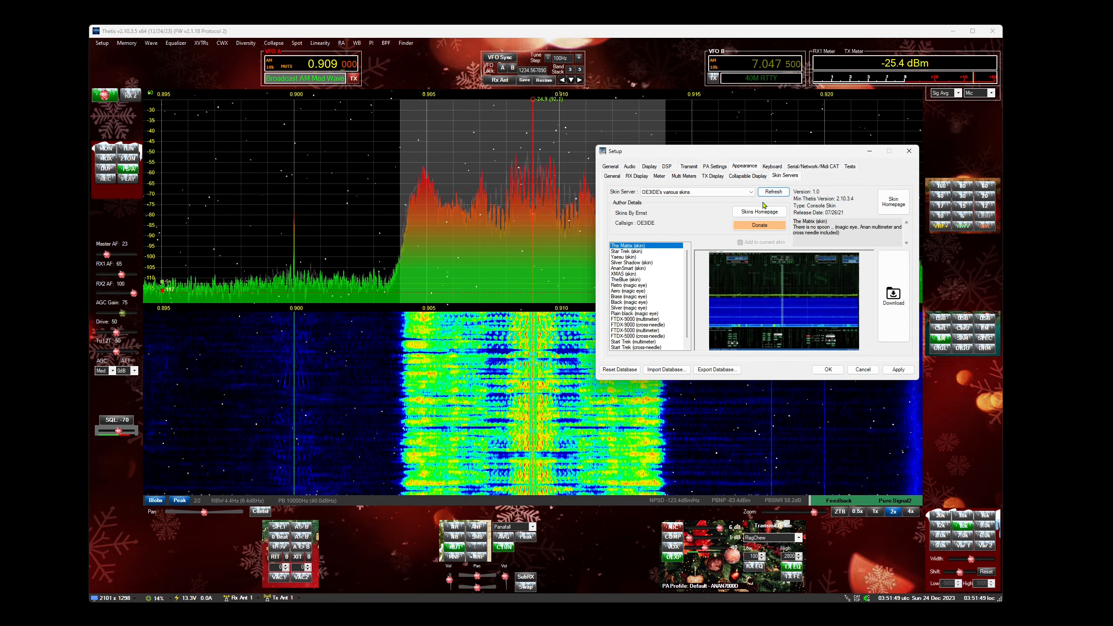
Download the TheBlue skin and the XMAS skin from OE3IDE's skin server, finishing with XMAS.
click(644, 280)
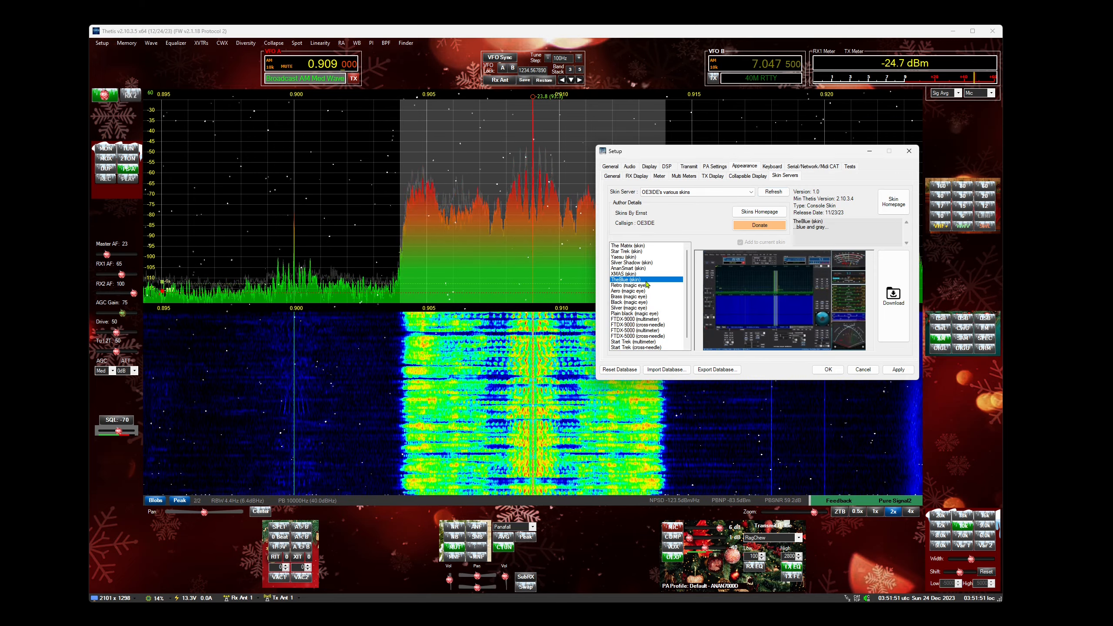
click(893, 299)
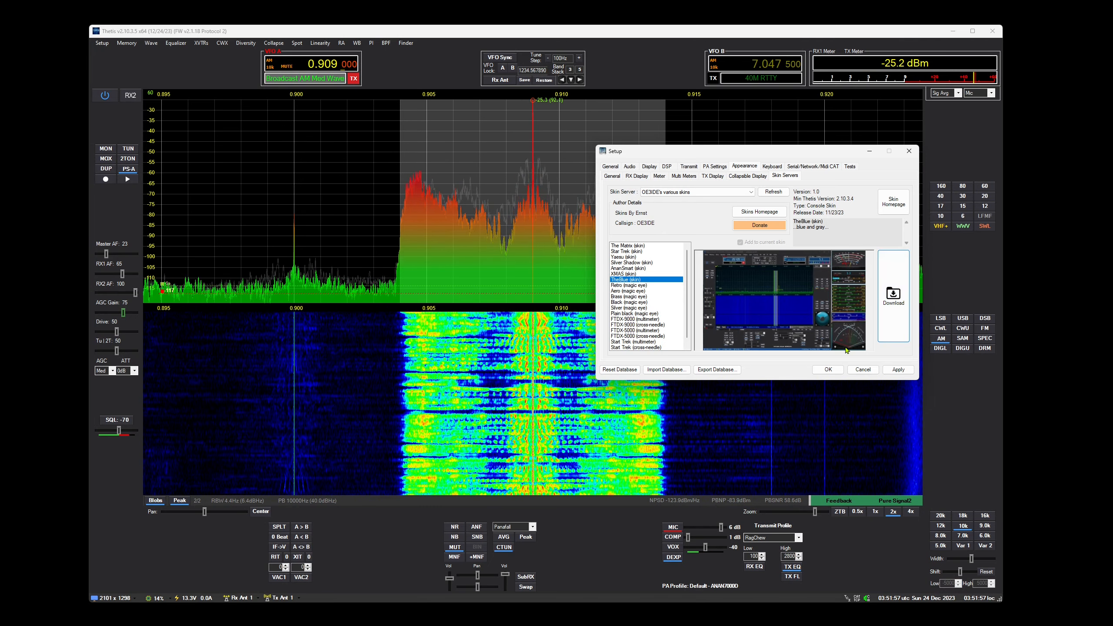
click(632, 274)
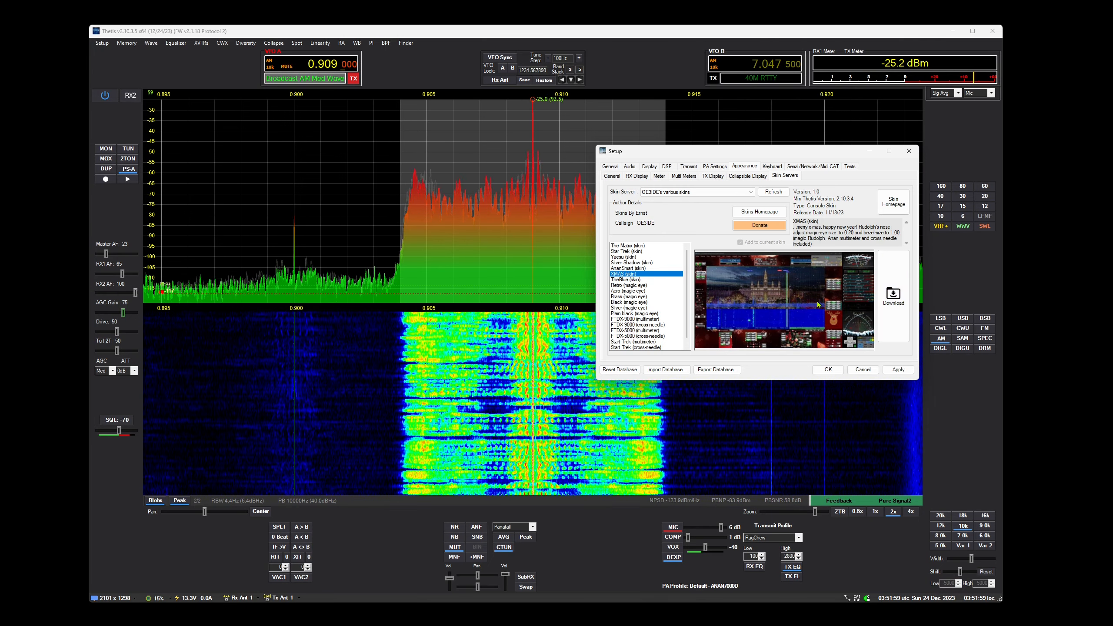
click(893, 297)
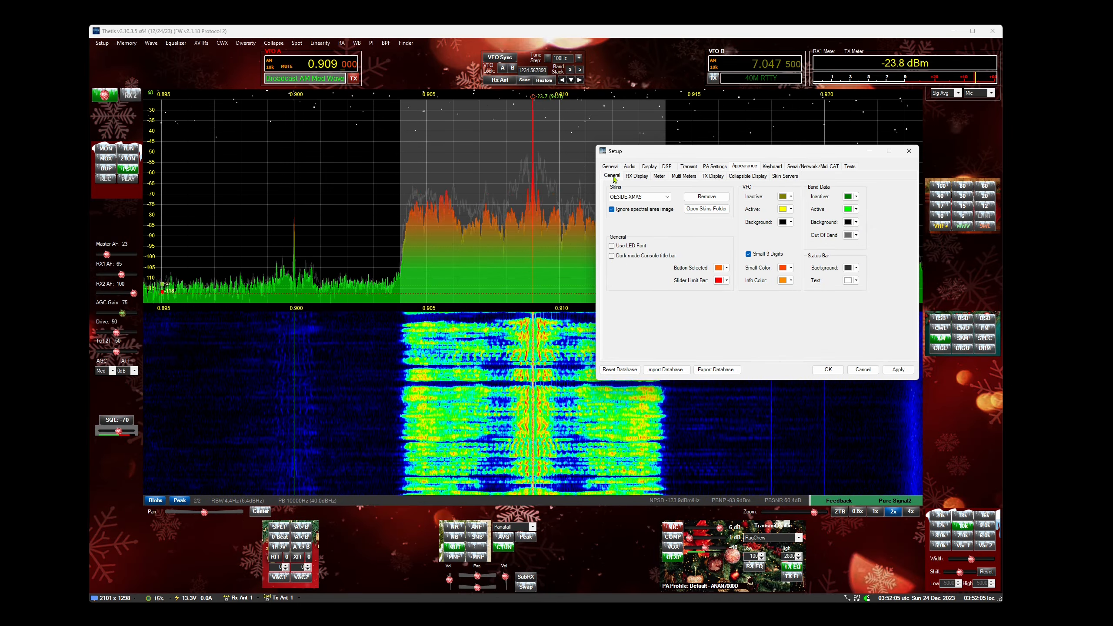
Review the list of installed skins, keep OE3IDE-XMAS selected, and save and close the Setup window.
click(651, 201)
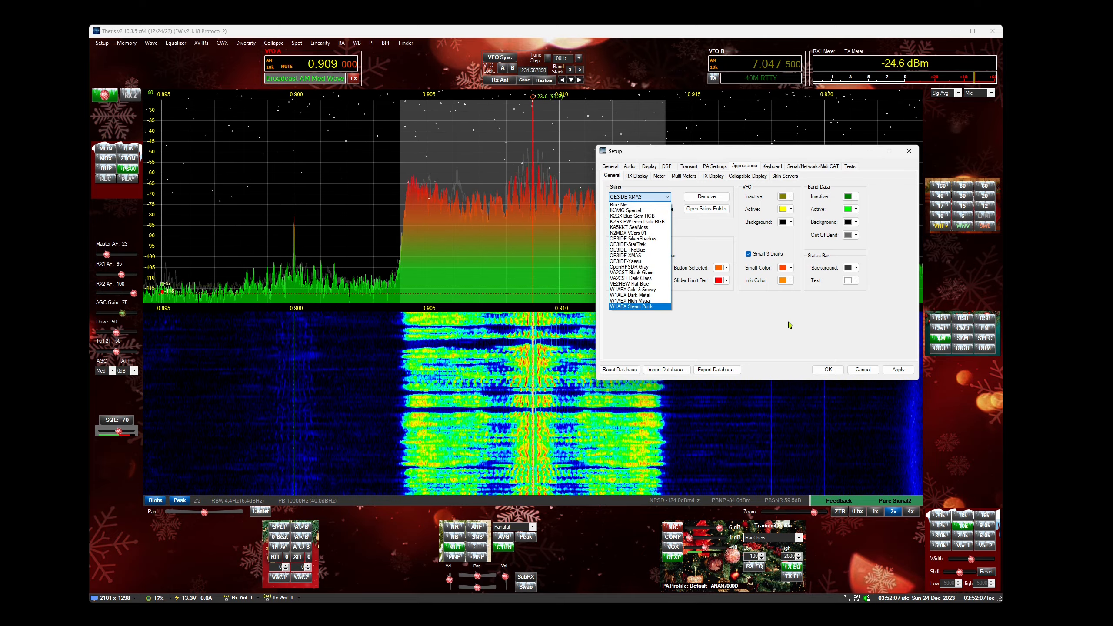
click(791, 324)
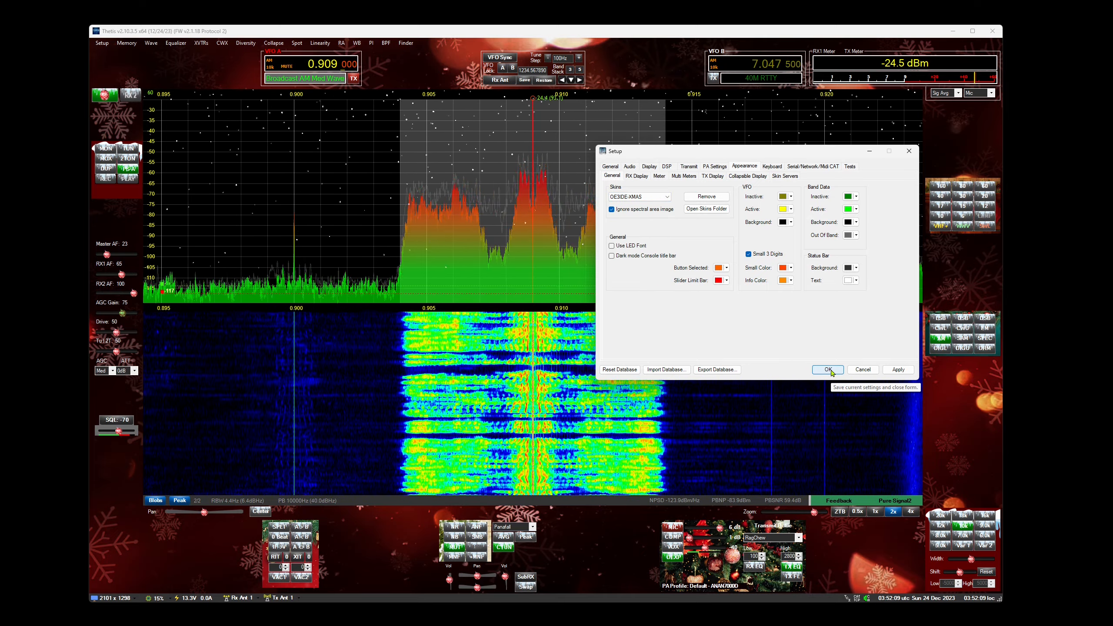
click(828, 369)
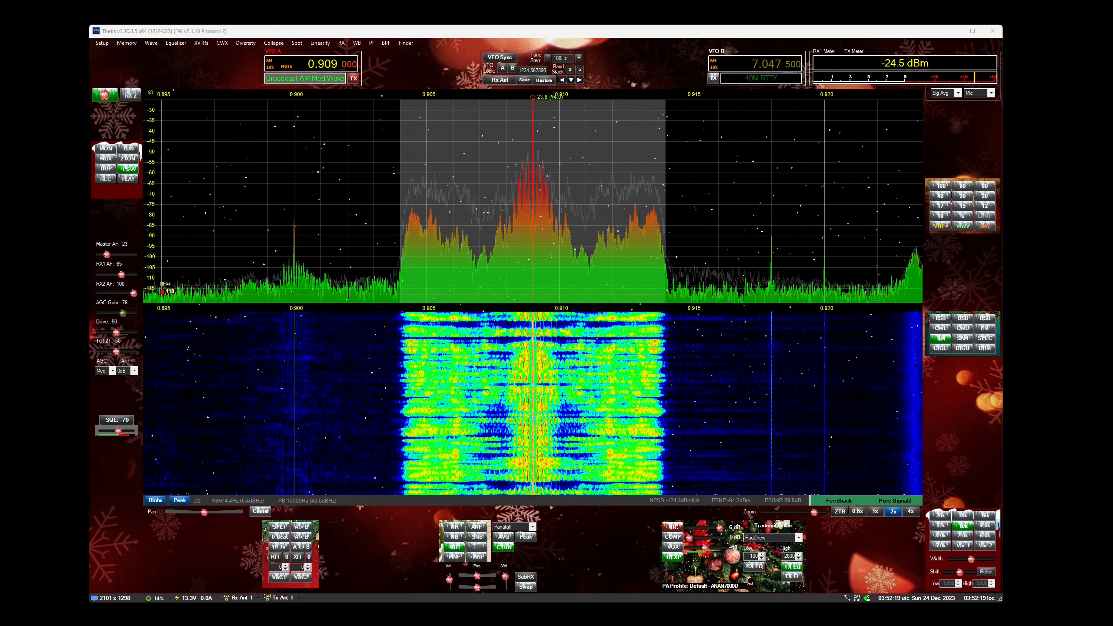
Examine the hardware selection page of the general settings in Setup, including its network settings, and close the window.
click(101, 43)
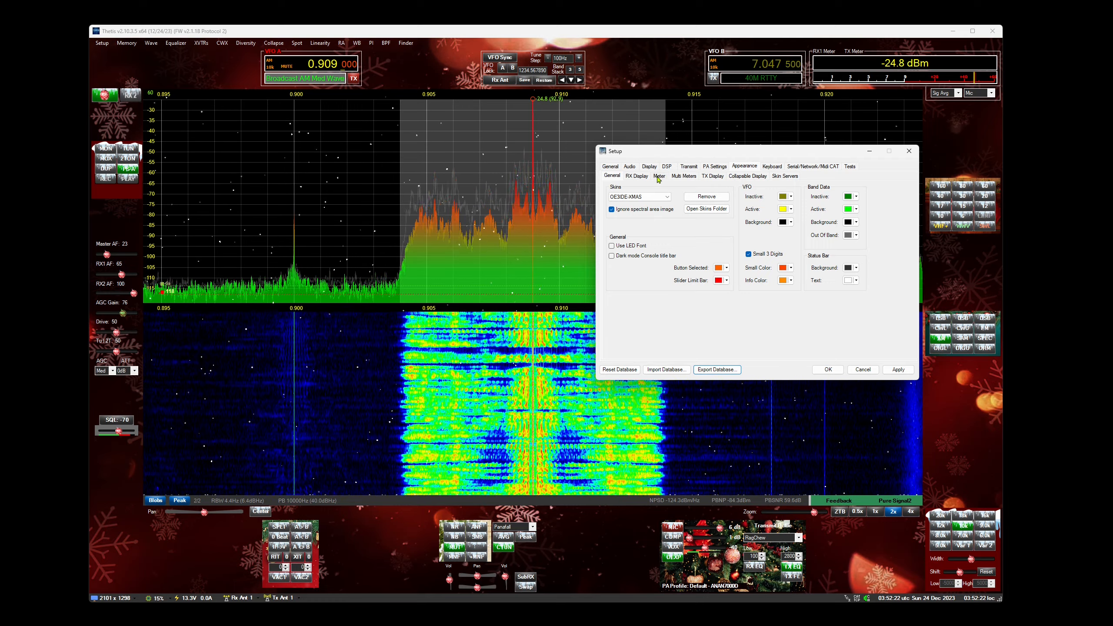
click(610, 167)
click(616, 175)
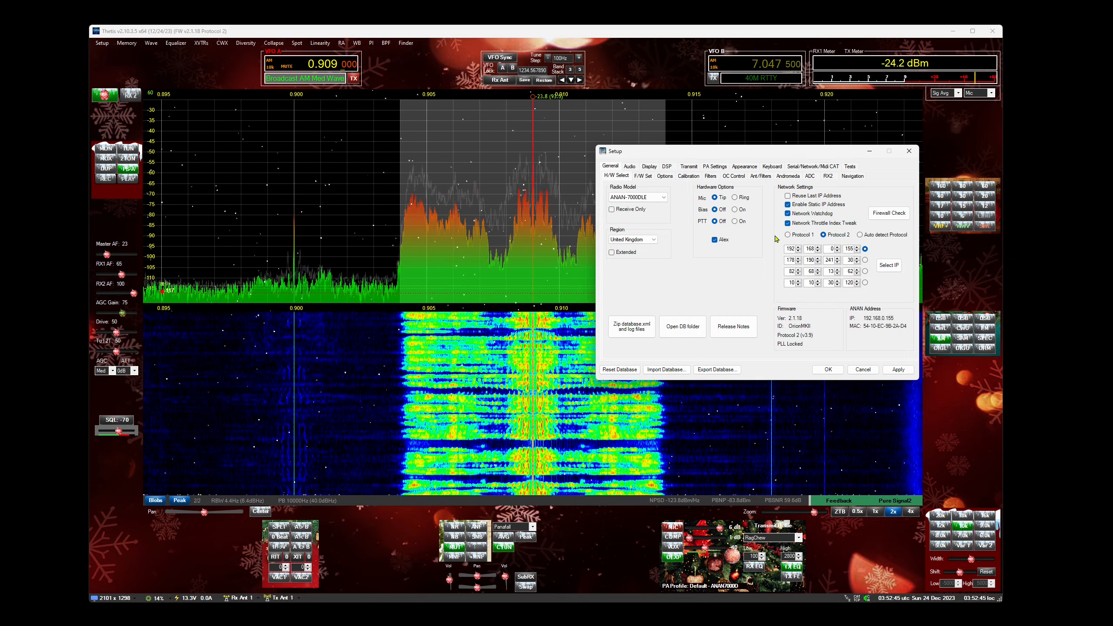
click(908, 151)
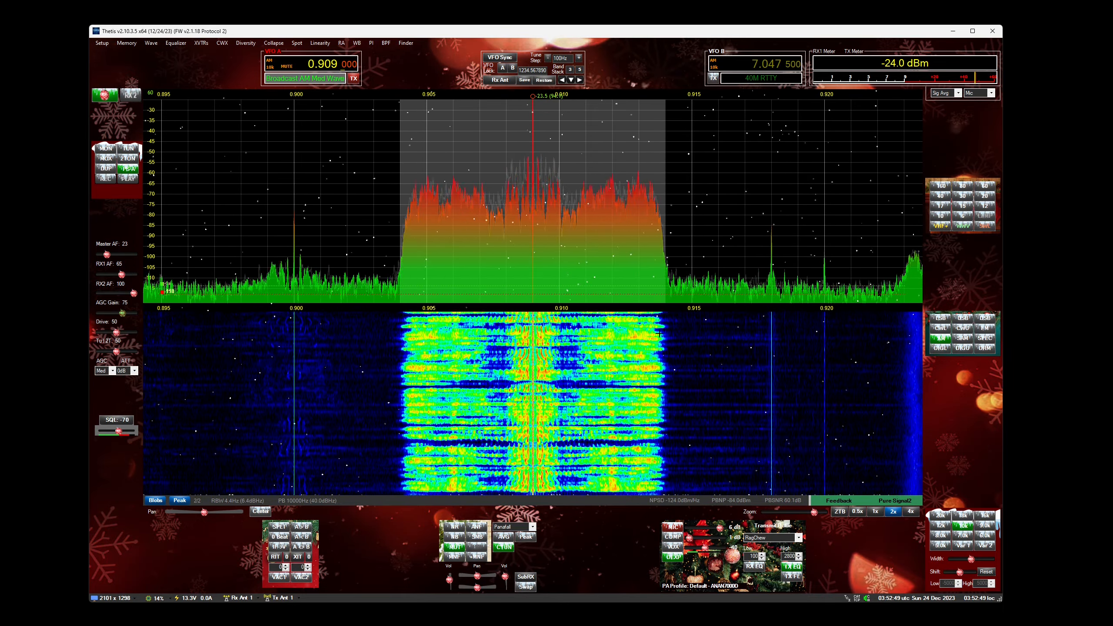
Open the diversity Phasing Control, enable VFO Sync there, move the window aside, and turn VFO Sync off from the main console.
click(245, 42)
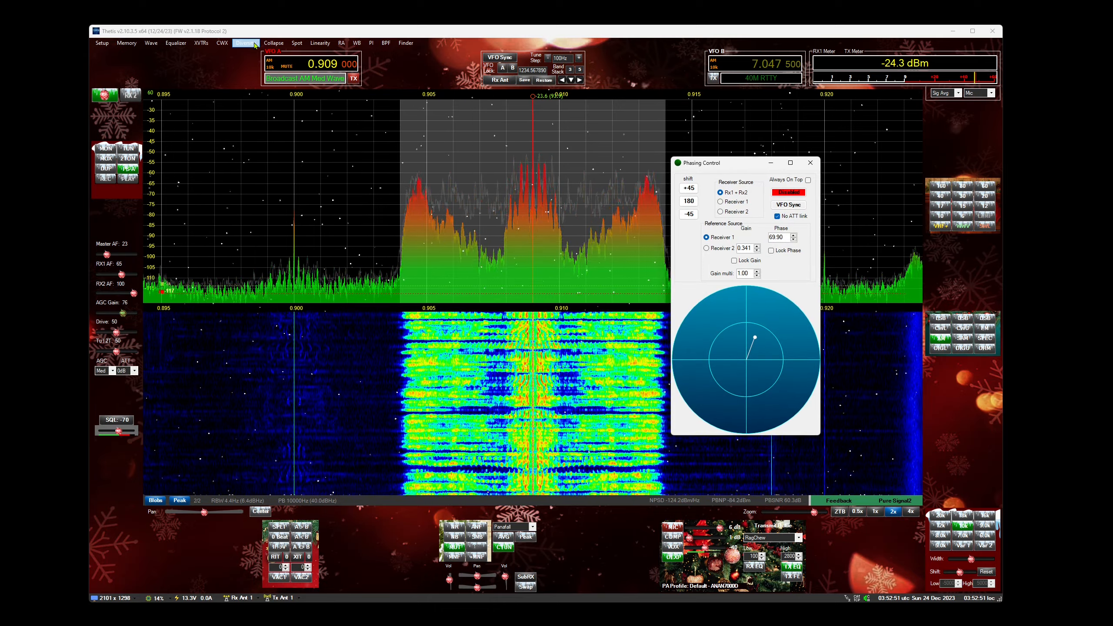
click(785, 205)
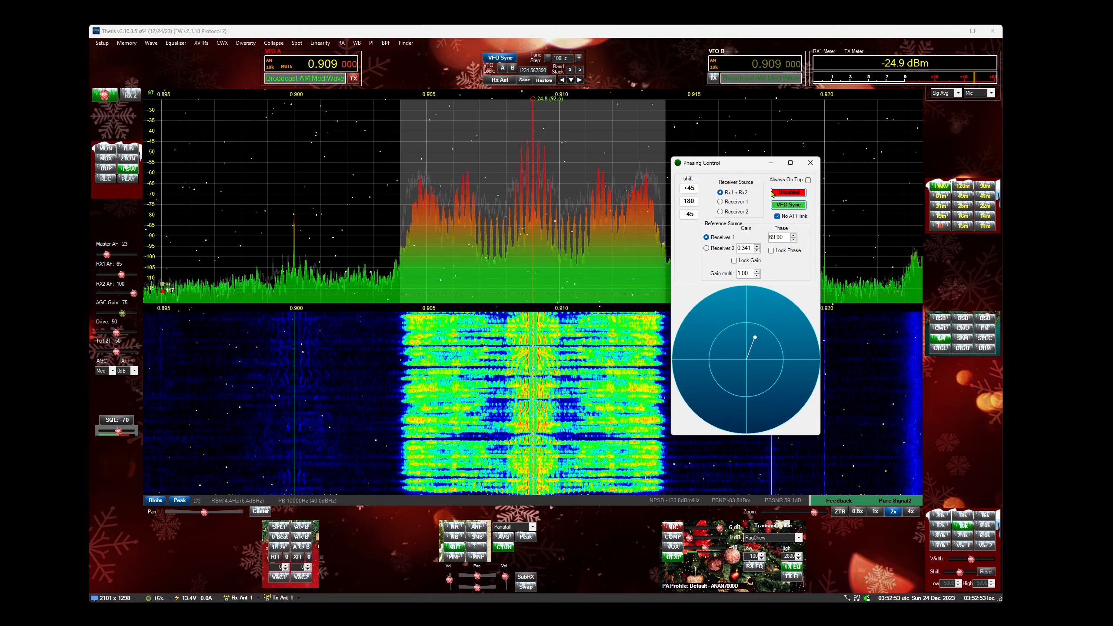
drag(744, 167, 991, 20)
click(508, 57)
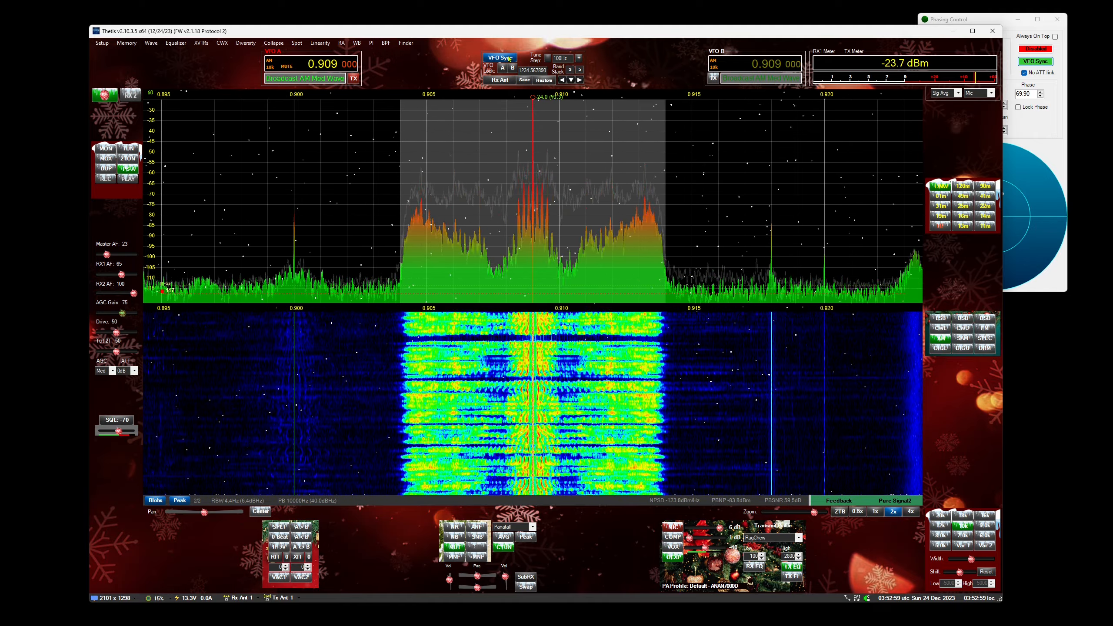
click(508, 58)
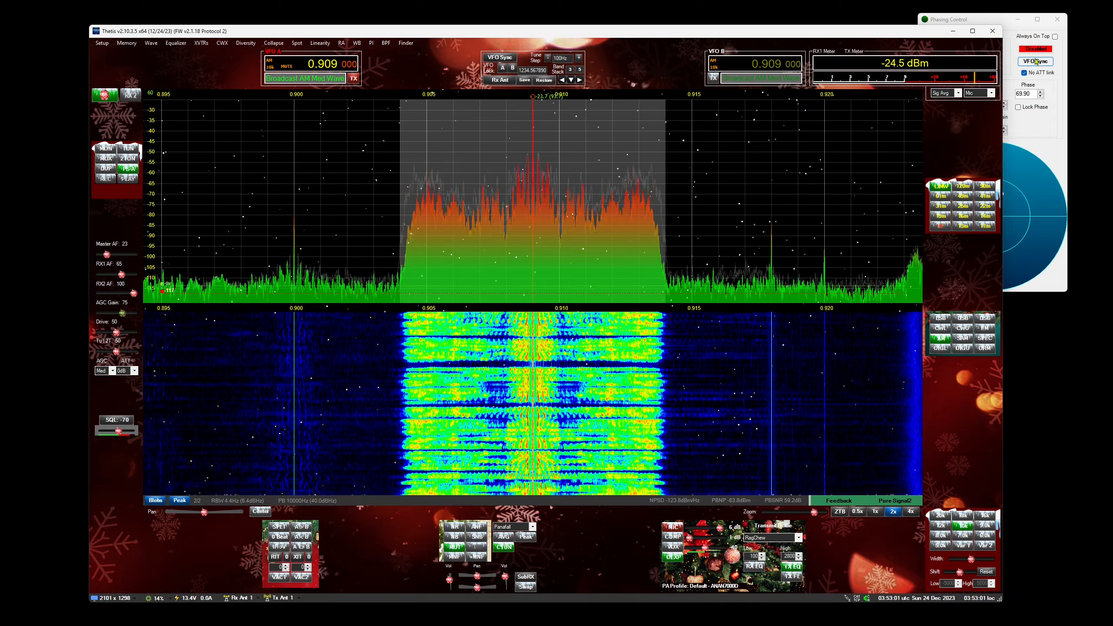
Bring Phasing Control back over the spectrum, switch its VFO Sync on and off again, and close the window.
click(1012, 31)
drag(1012, 19, 773, 98)
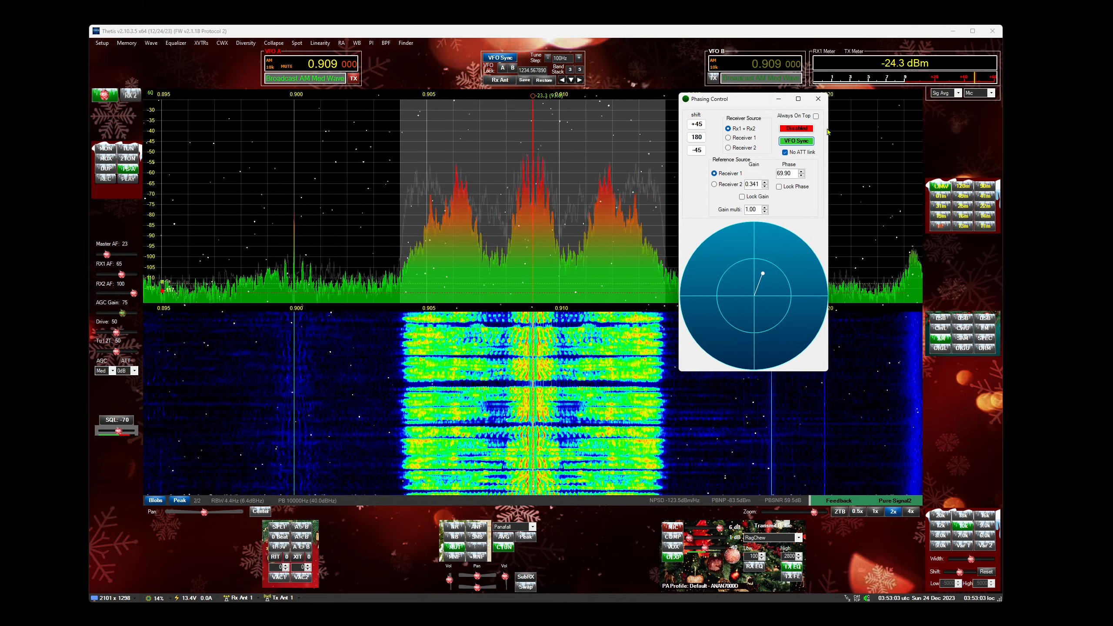
click(800, 146)
click(817, 100)
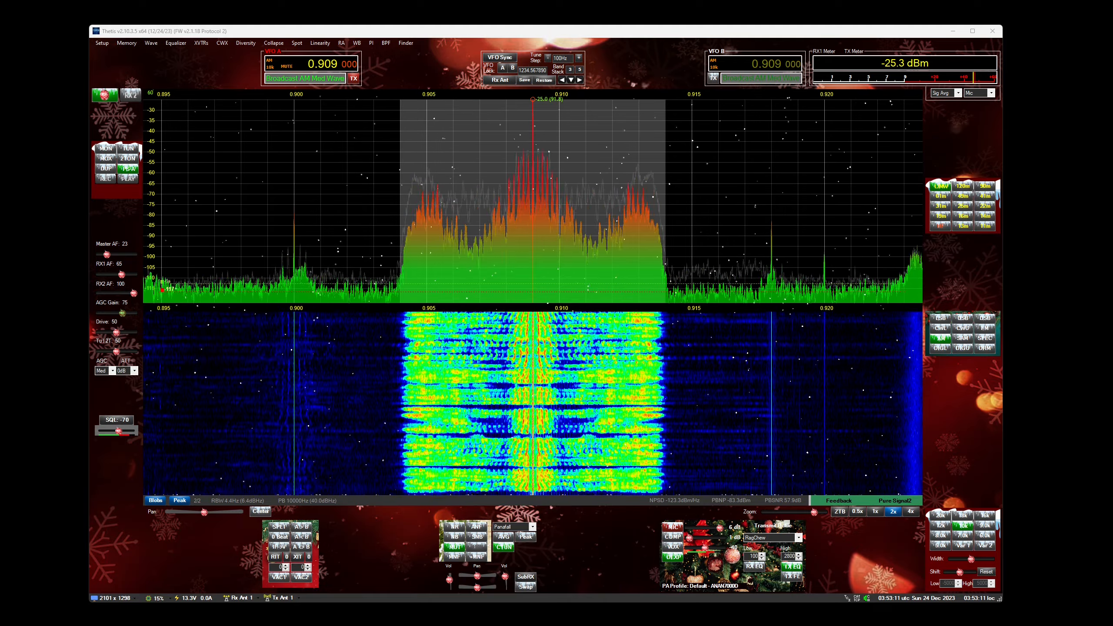
Return to the HF bands, select the 80 m band, and tune VFO A to 3.732100 MHz.
click(941, 226)
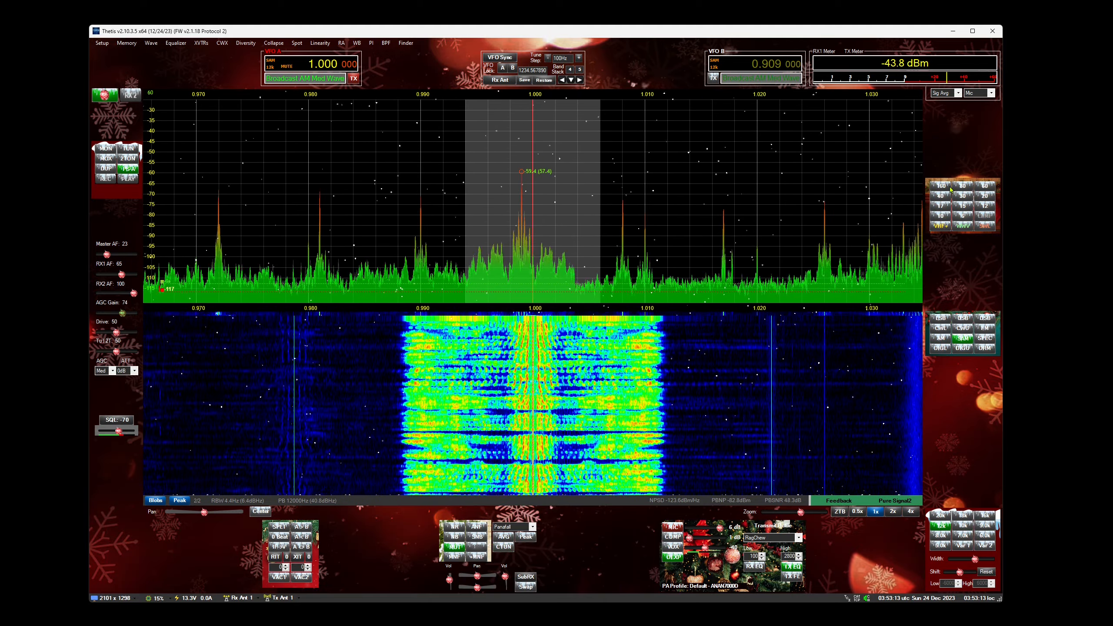
click(962, 186)
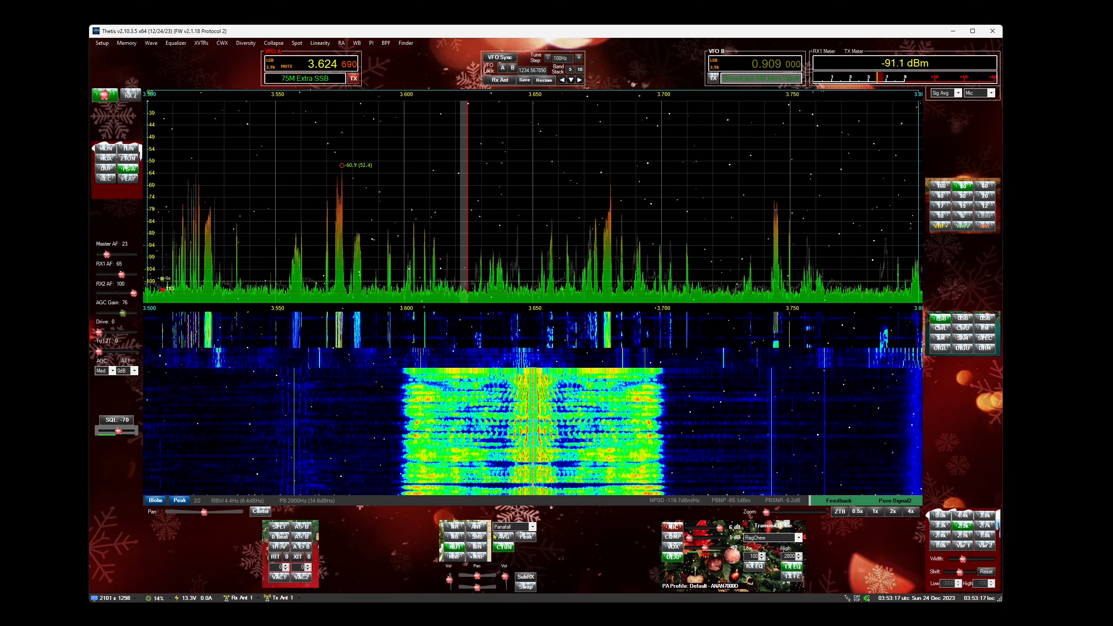
click(714, 239)
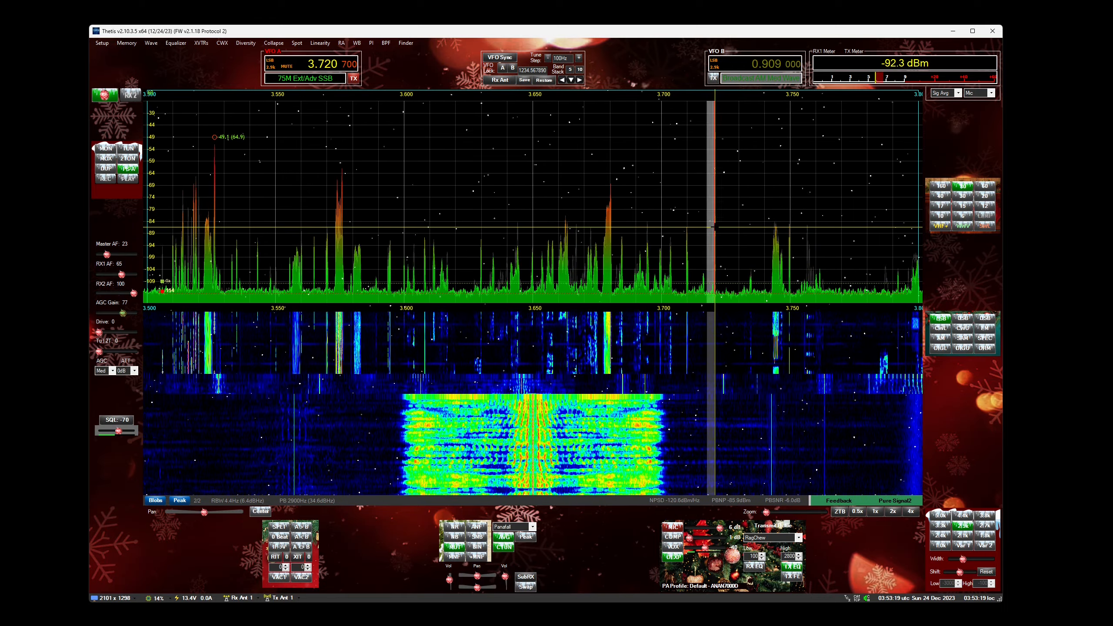
click(744, 237)
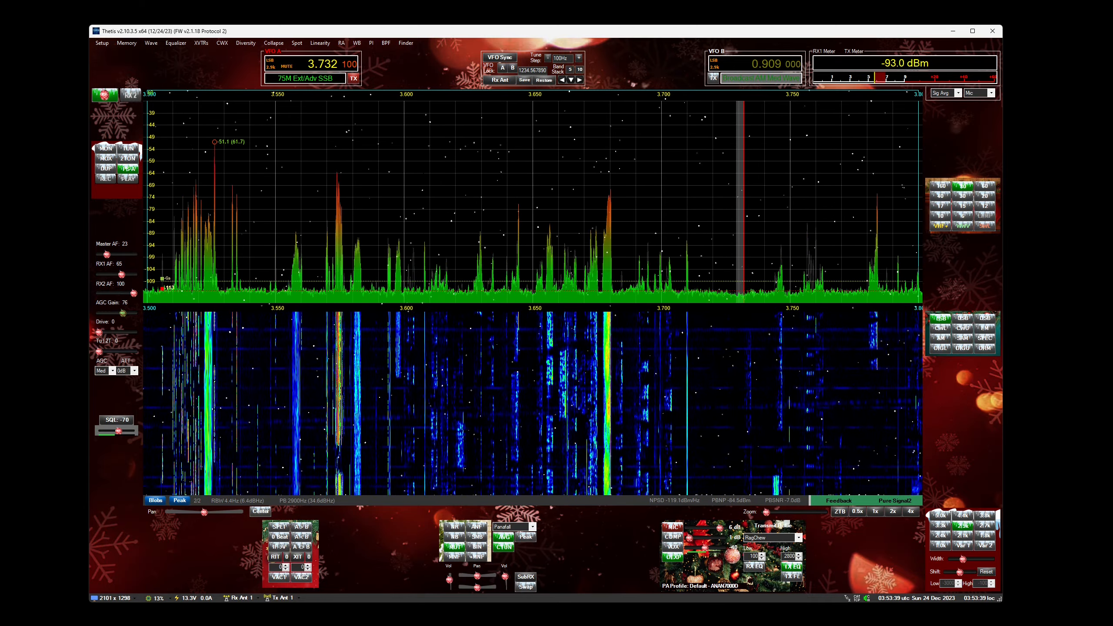
Open the Options-2 settings, move Setup over the spectrum, and normalise the RX1 PBSNR to 0 dB.
click(102, 44)
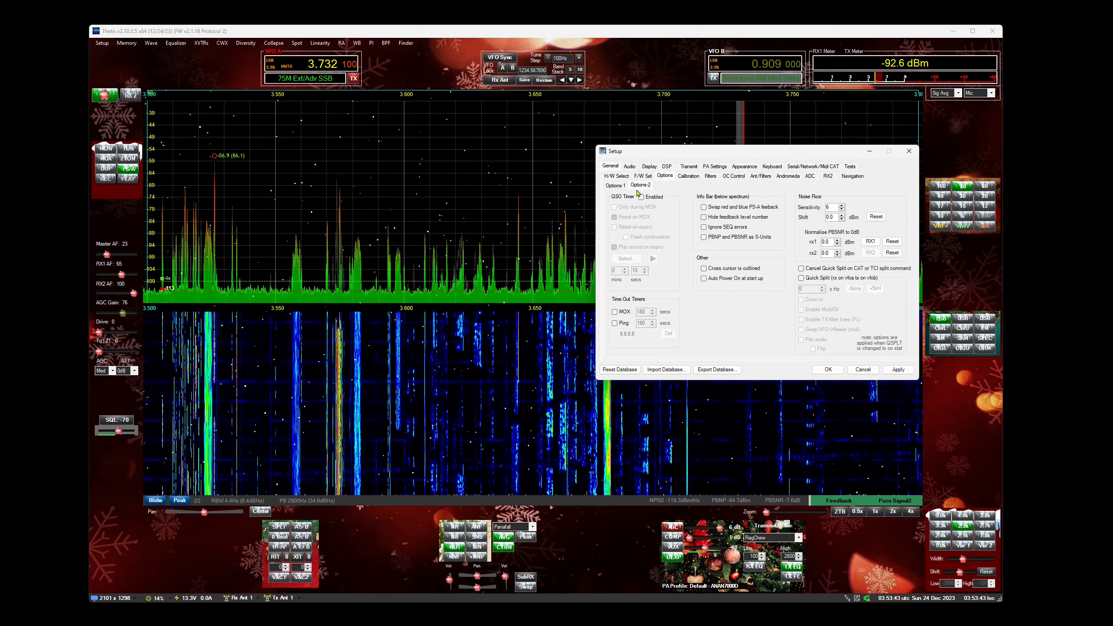
drag(795, 155, 497, 228)
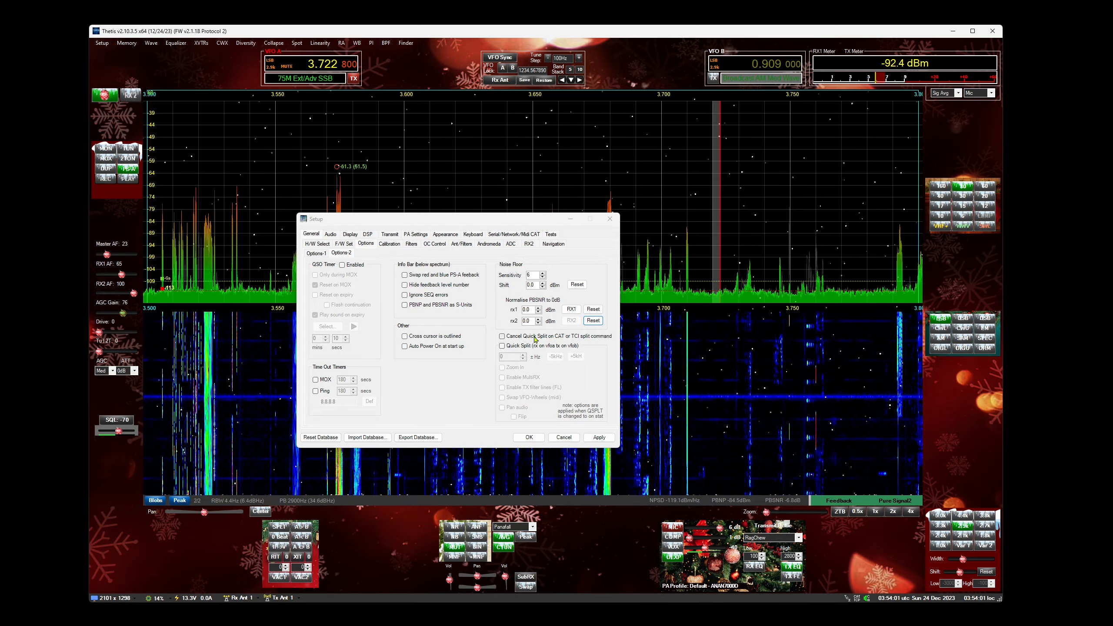
click(571, 309)
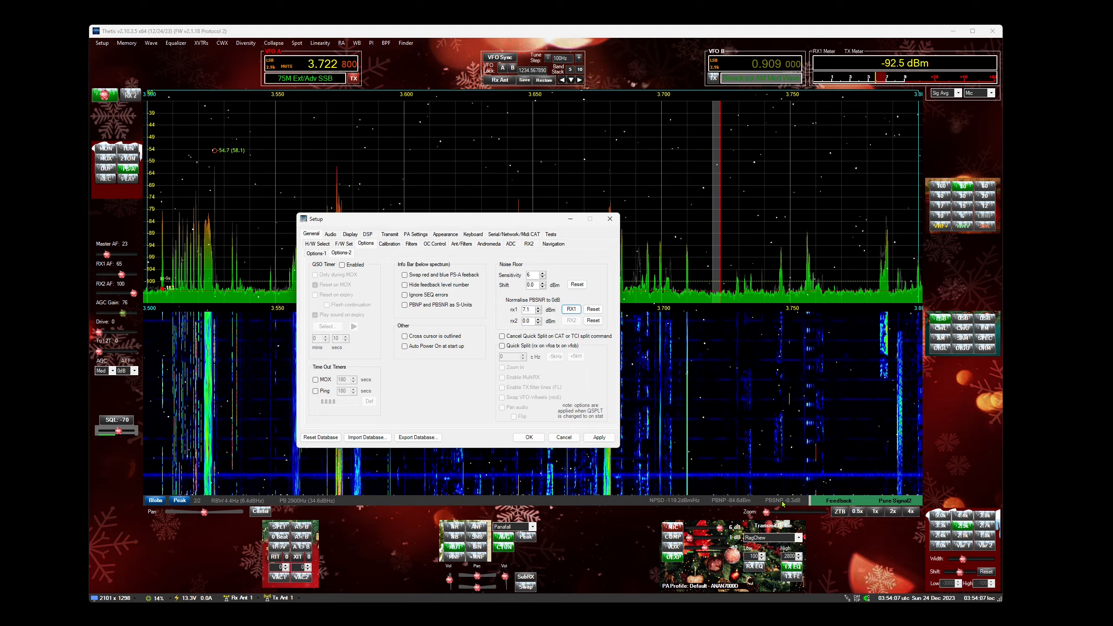
Tune VFO A to the signal at 3.788208 MHz, reset the RX1 PBSNR normalisation, and close Setup.
drag(719, 263, 889, 273)
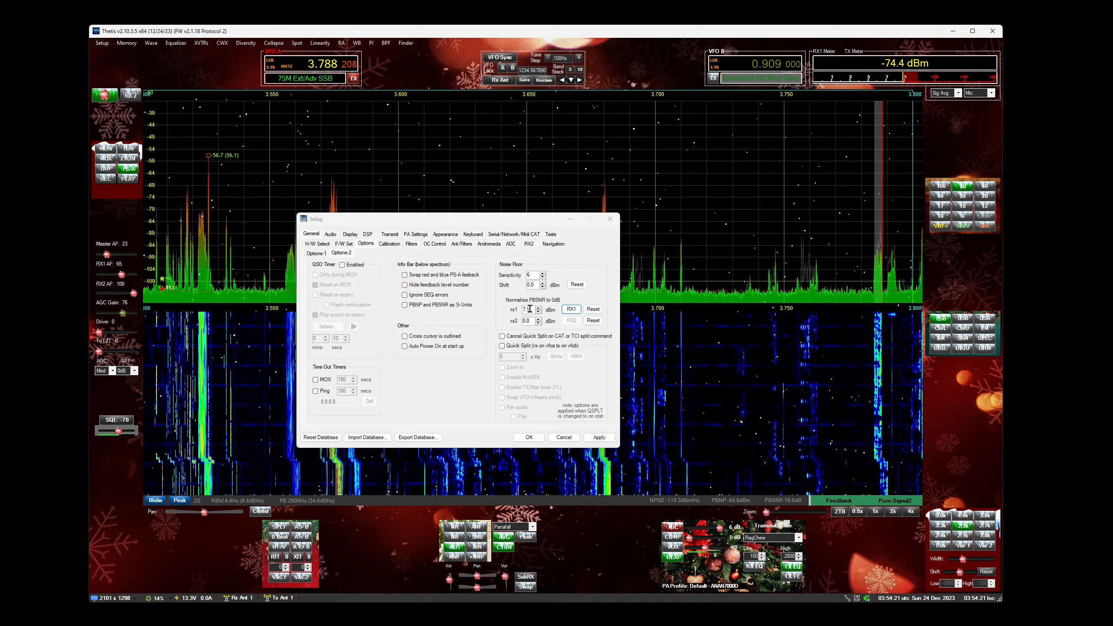
click(593, 309)
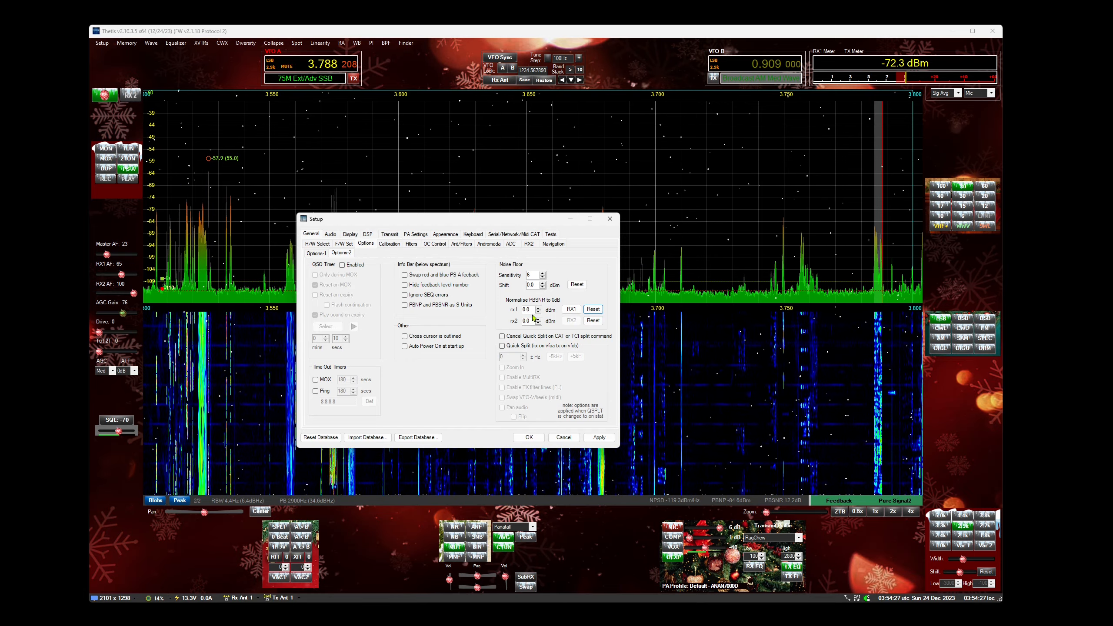
click(594, 310)
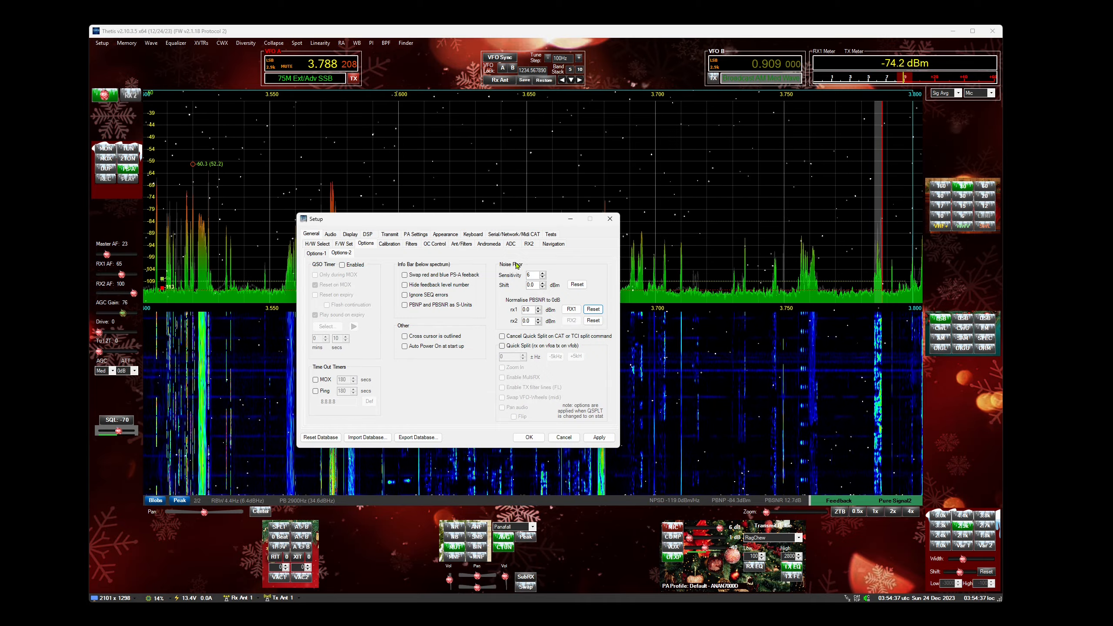
click(617, 220)
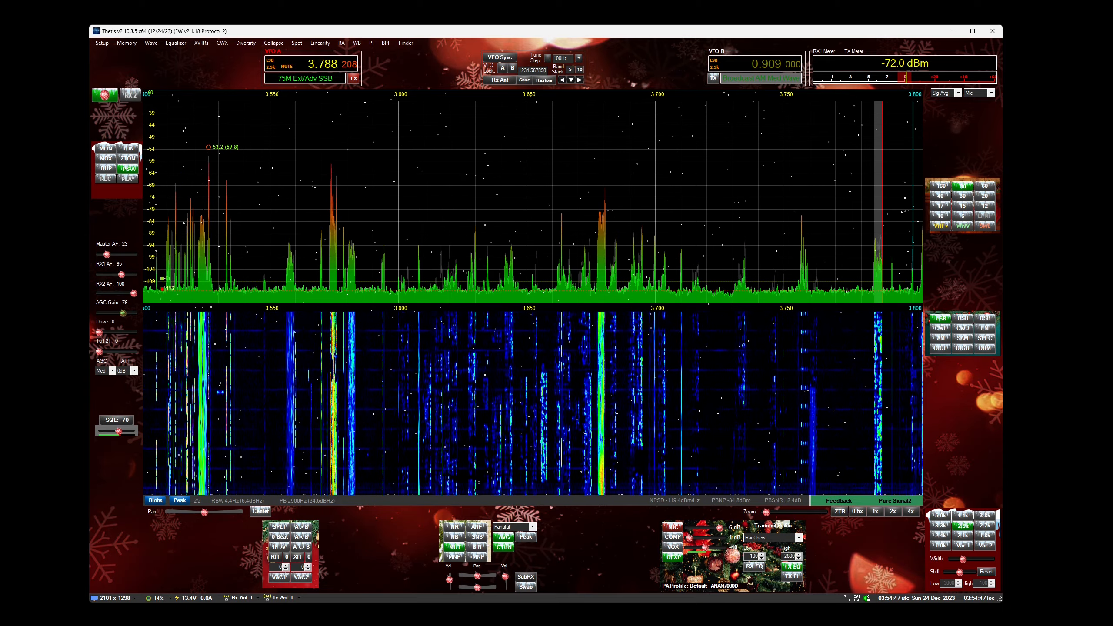
Check the Options-2 settings in Setup, close the window, and open Setup again.
click(105, 44)
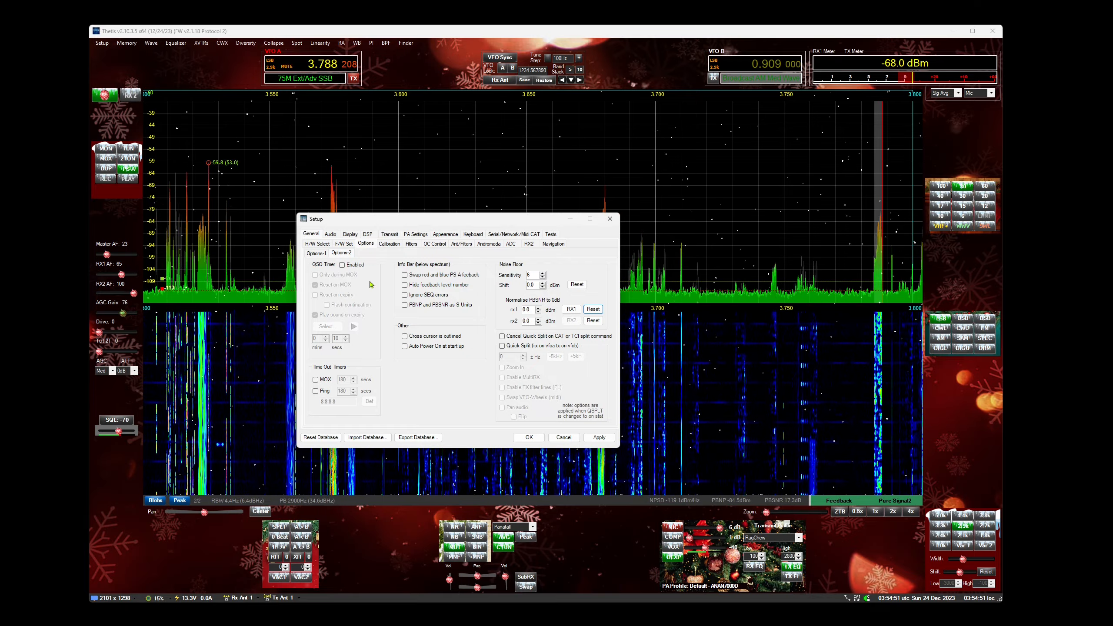
click(609, 219)
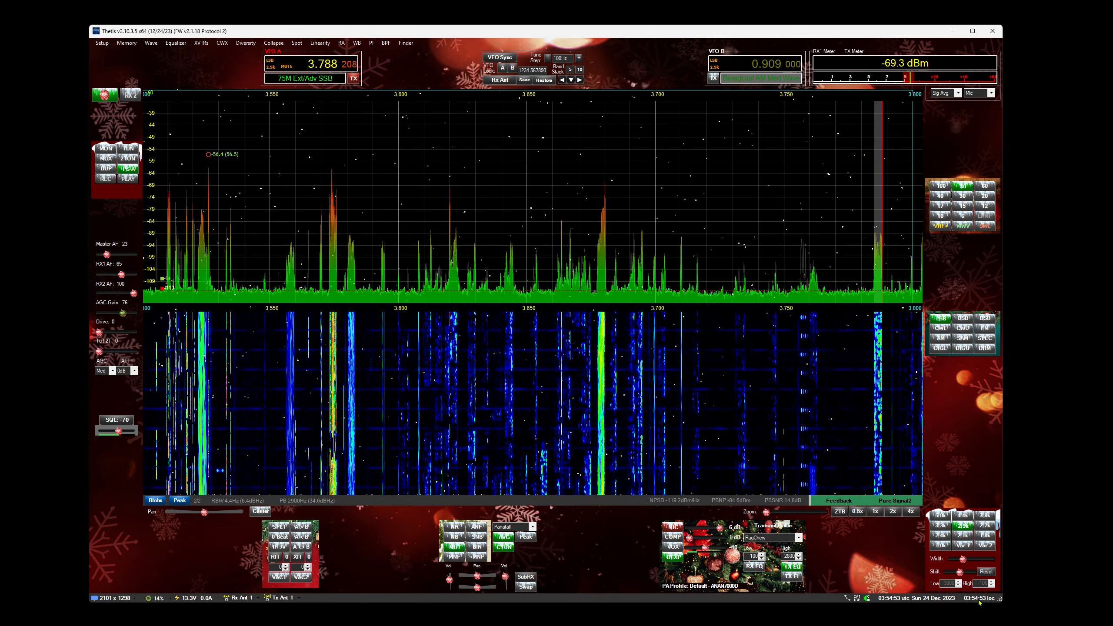
click(106, 44)
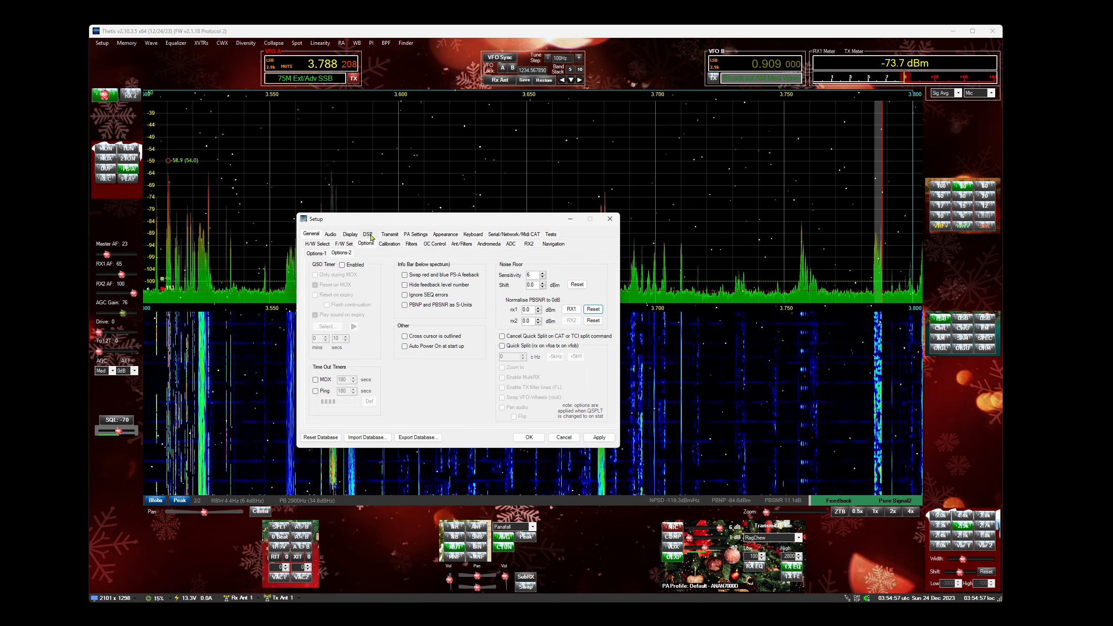